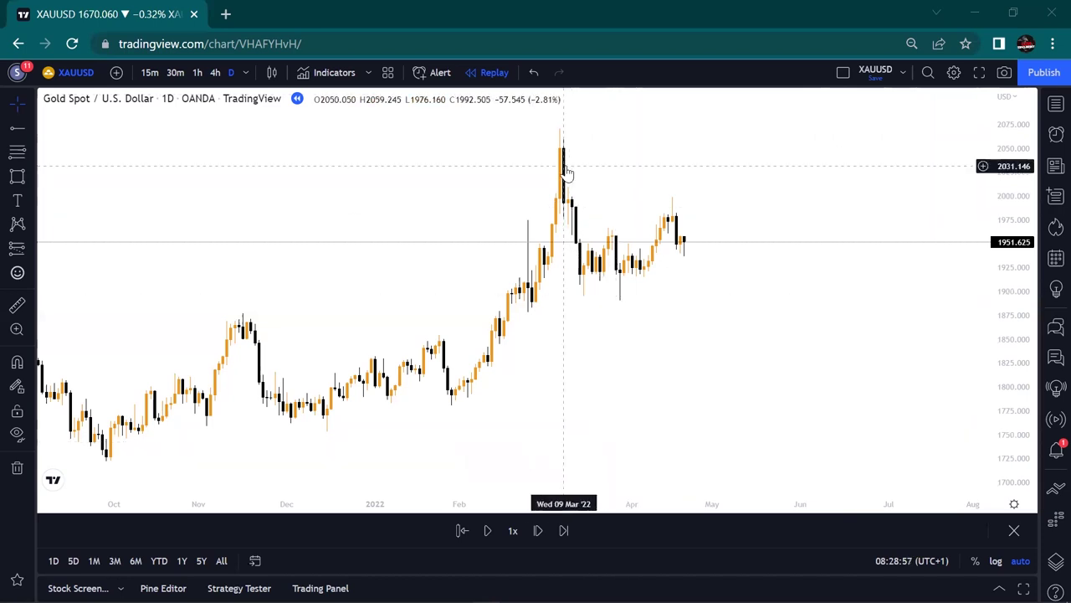
Draw a descending trend line from about 2060 at the 8 March 2022 peak, touching the mid-April high and extending to about late June
left_click(32, 130)
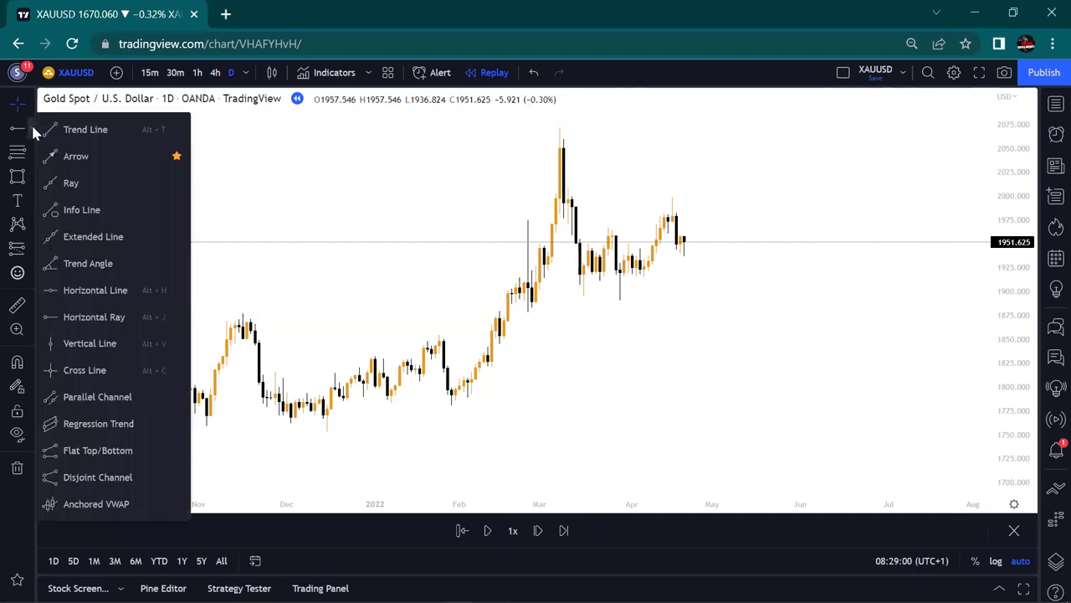
left_click(99, 130)
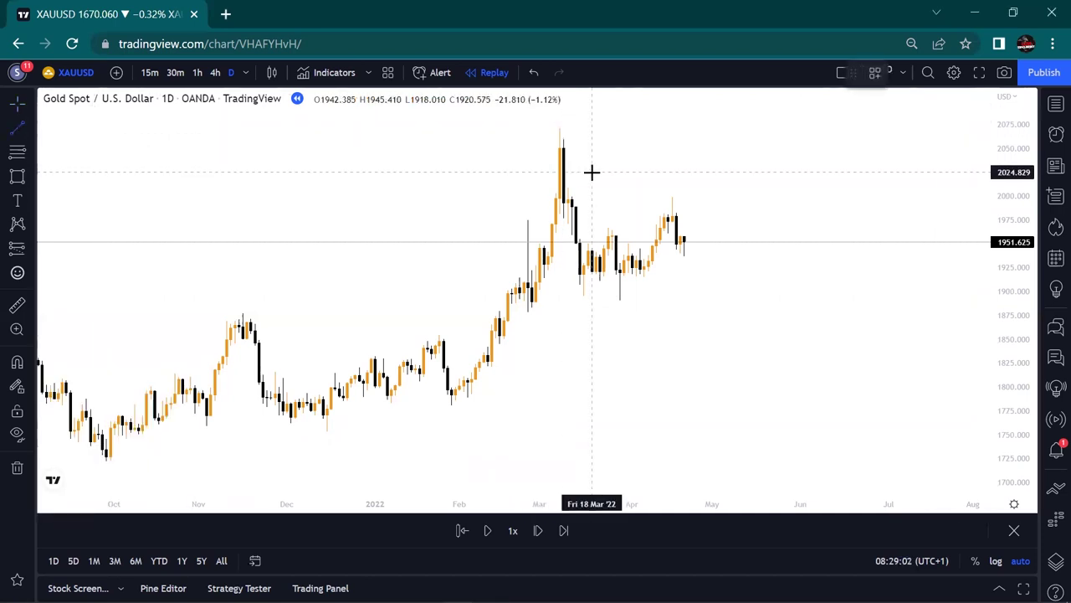
left_click(560, 138)
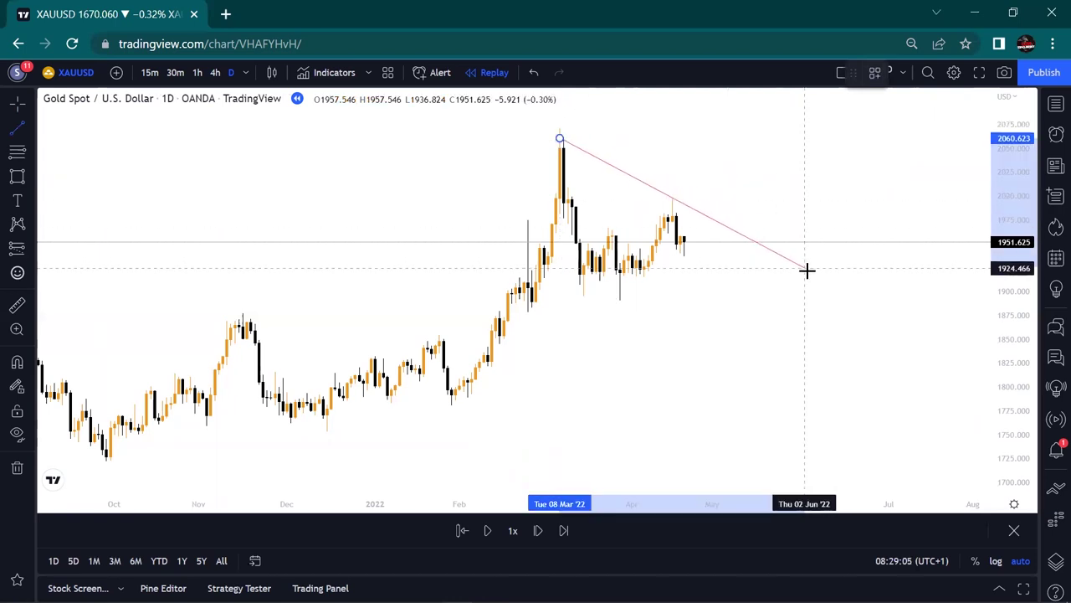
left_click(881, 306)
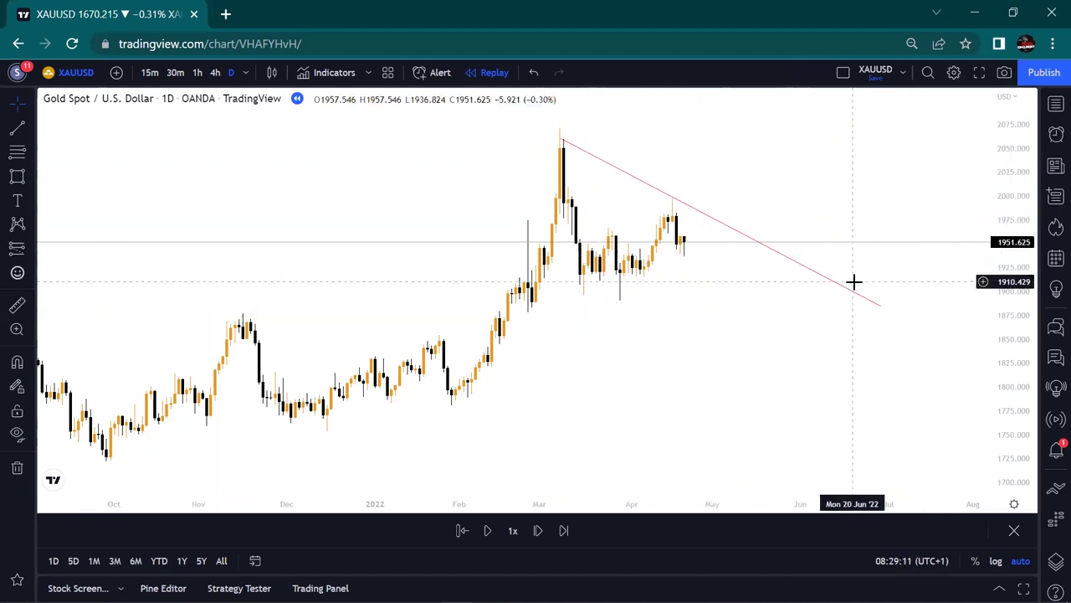
Switch the gold chart to the 1-week timeframe, showing price history back to 2017
left_click(247, 72)
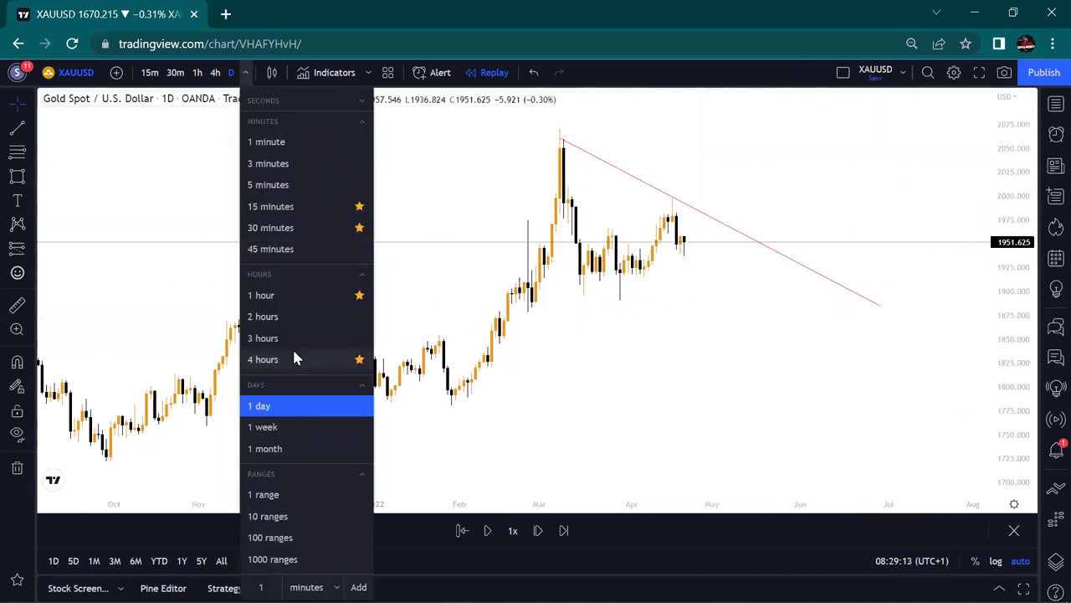
left_click(282, 420)
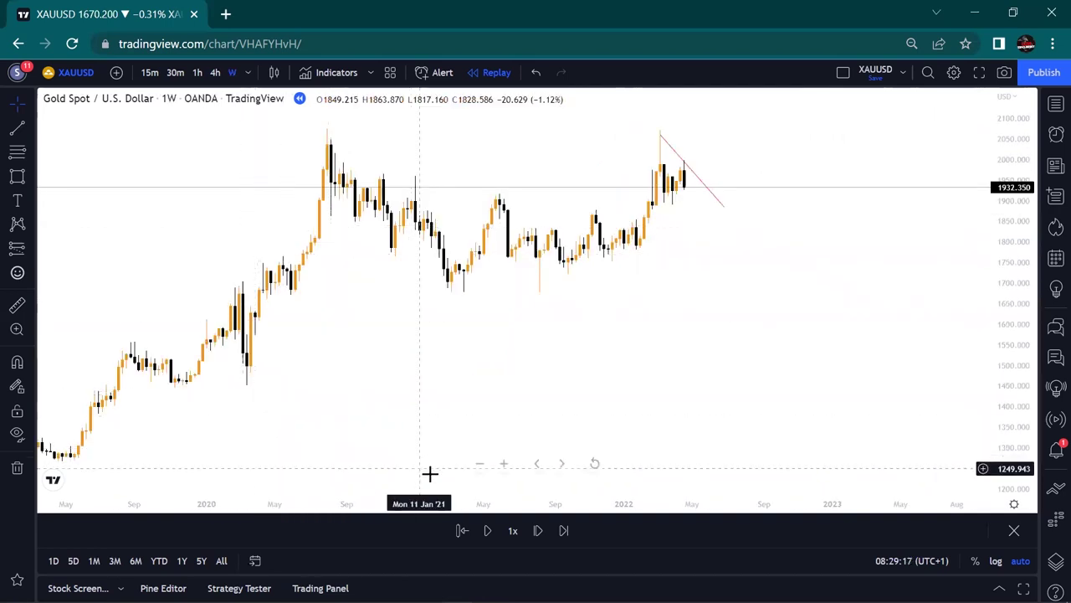
left_click(480, 464)
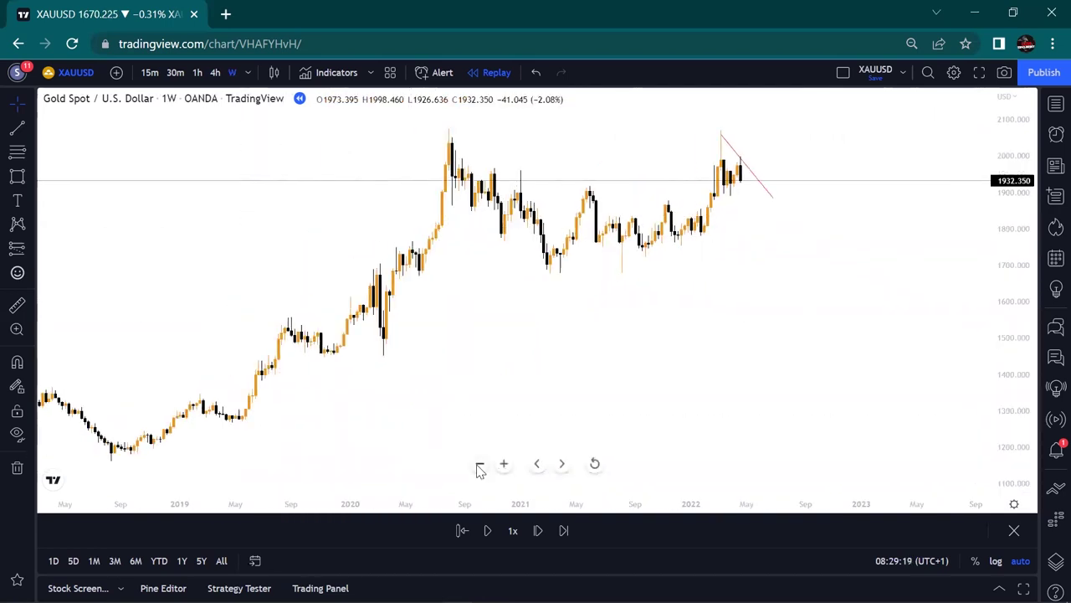
left_click(479, 464)
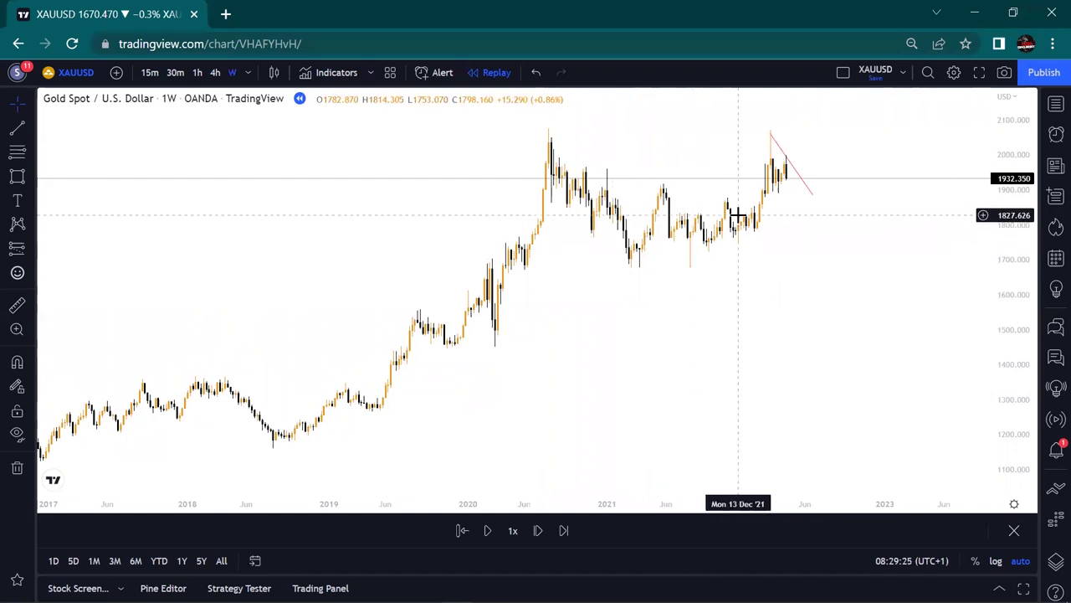
Draw a rectangle over the resistance zone at the 2020 and 2022 highs, from about 2055.6 down to 2021.1
left_click(18, 177)
mouse_move(536, 136)
left_mouse_down()
mouse_move(590, 149)
mouse_move(817, 148)
left_mouse_up()
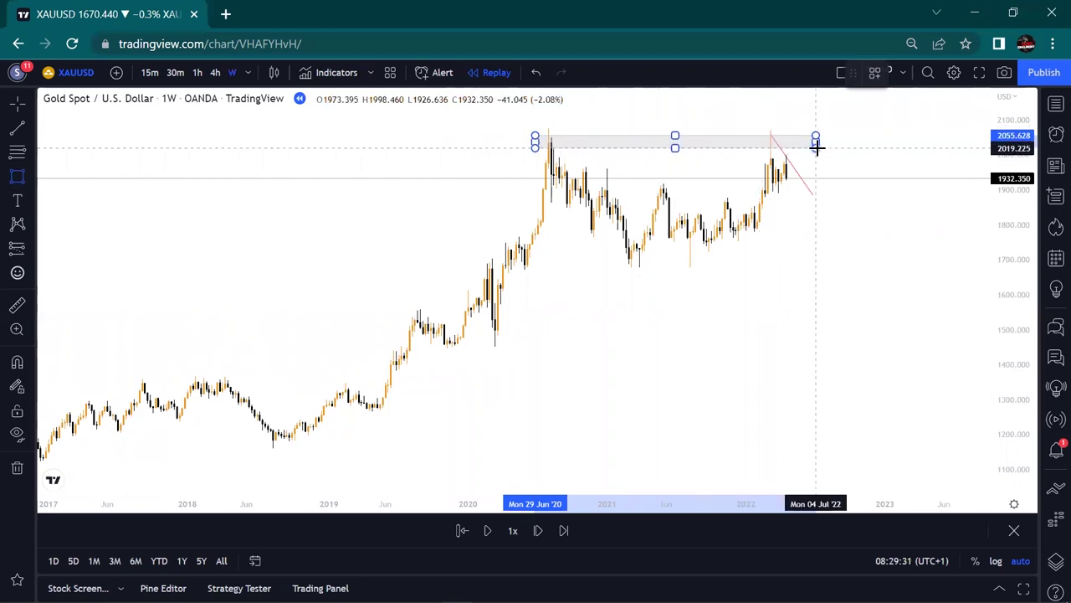
left_click(872, 143)
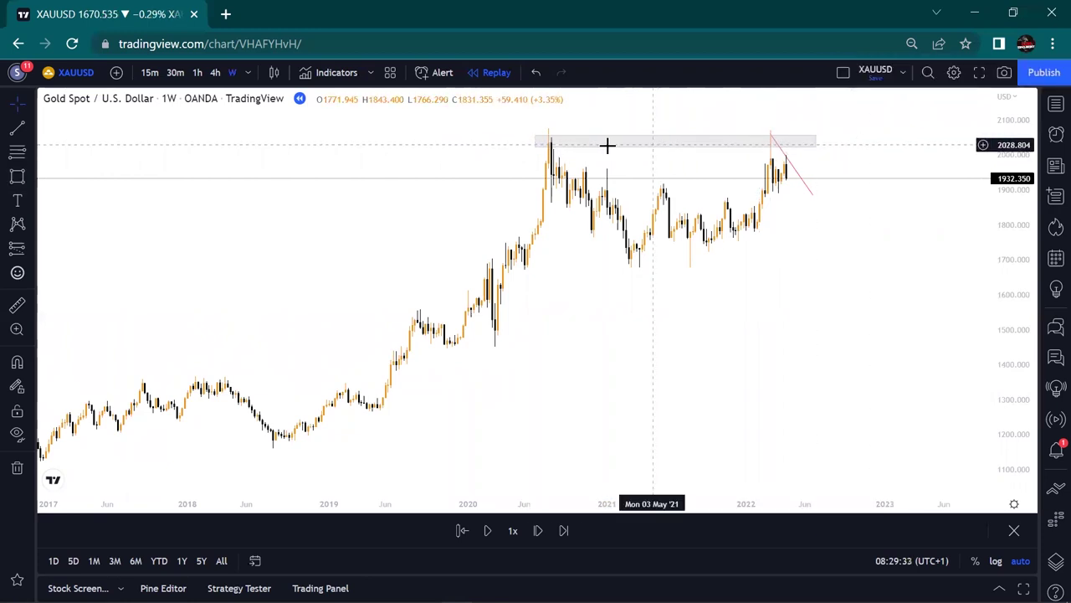
left_click(816, 141)
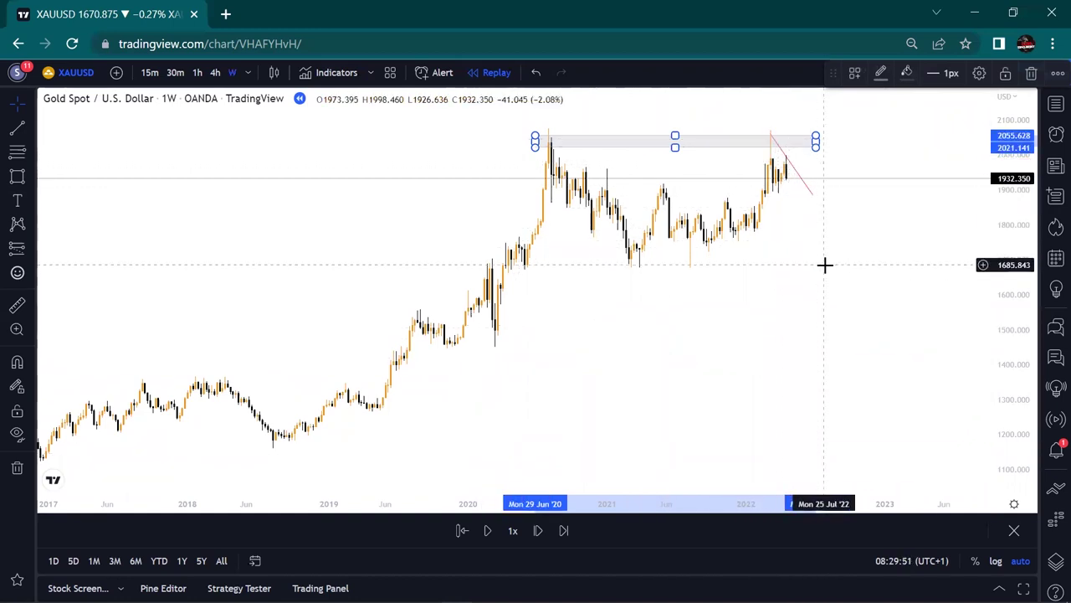
Return the chart to the 1-day timeframe, framing the price action around the trend line
left_click(247, 72)
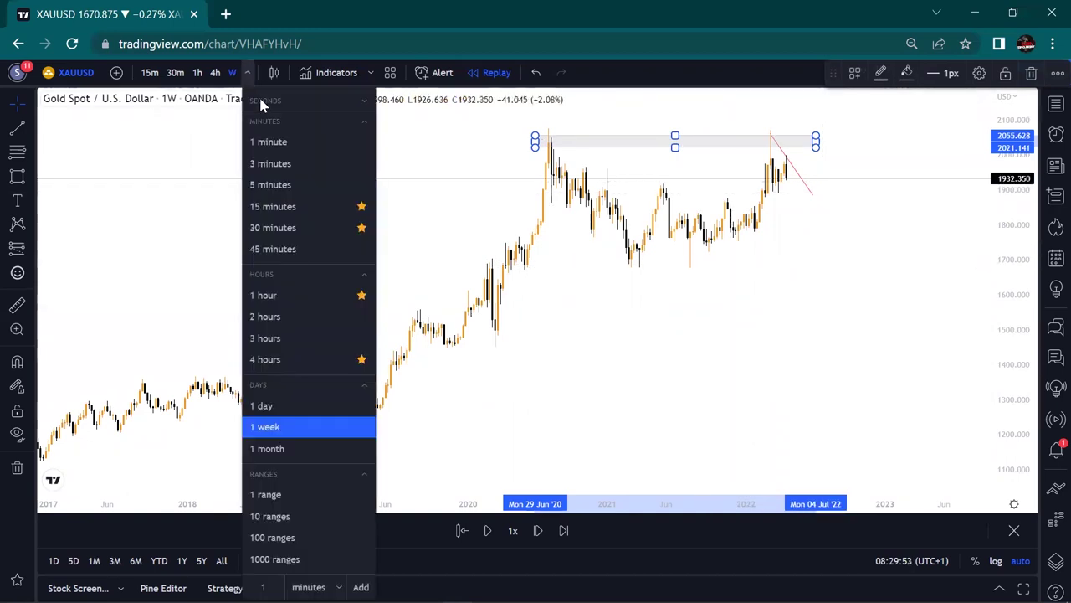
left_click(268, 407)
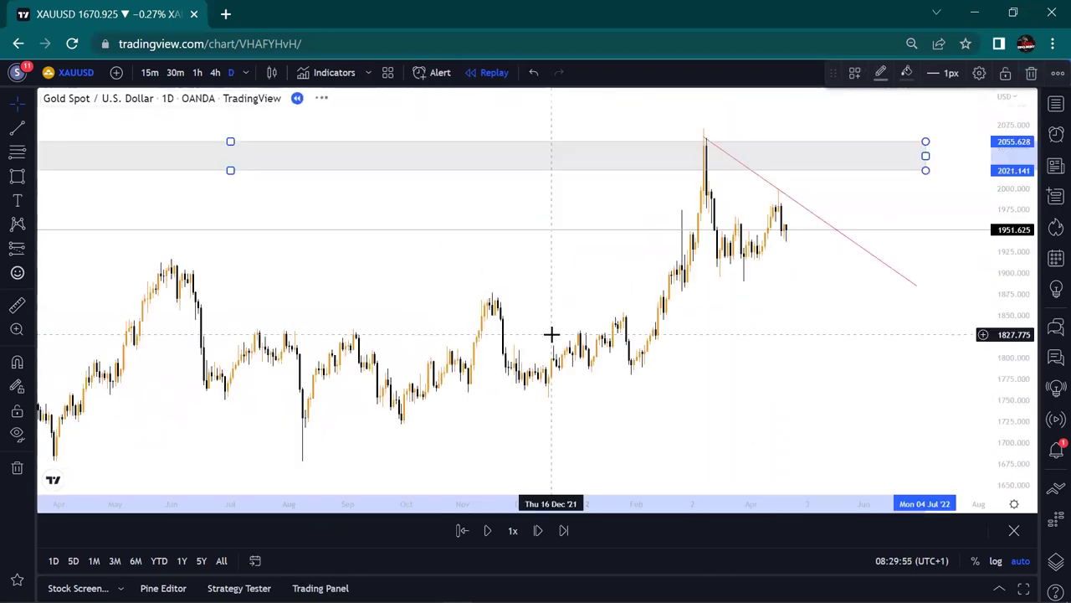
left_click(778, 291)
left_click_drag(660, 235, 570, 180)
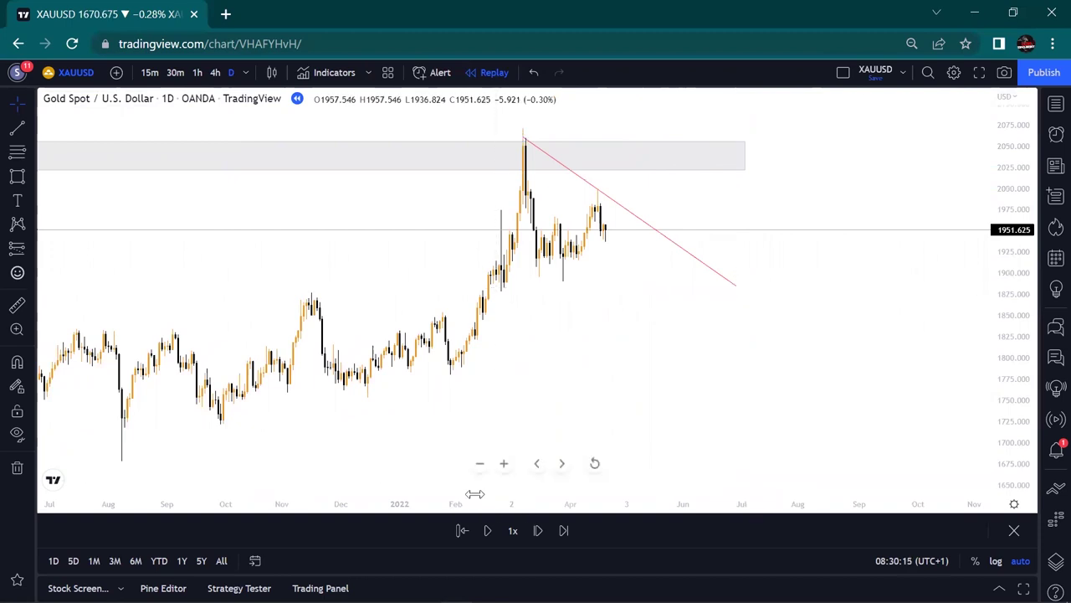
left_click(505, 466)
left_click(504, 464)
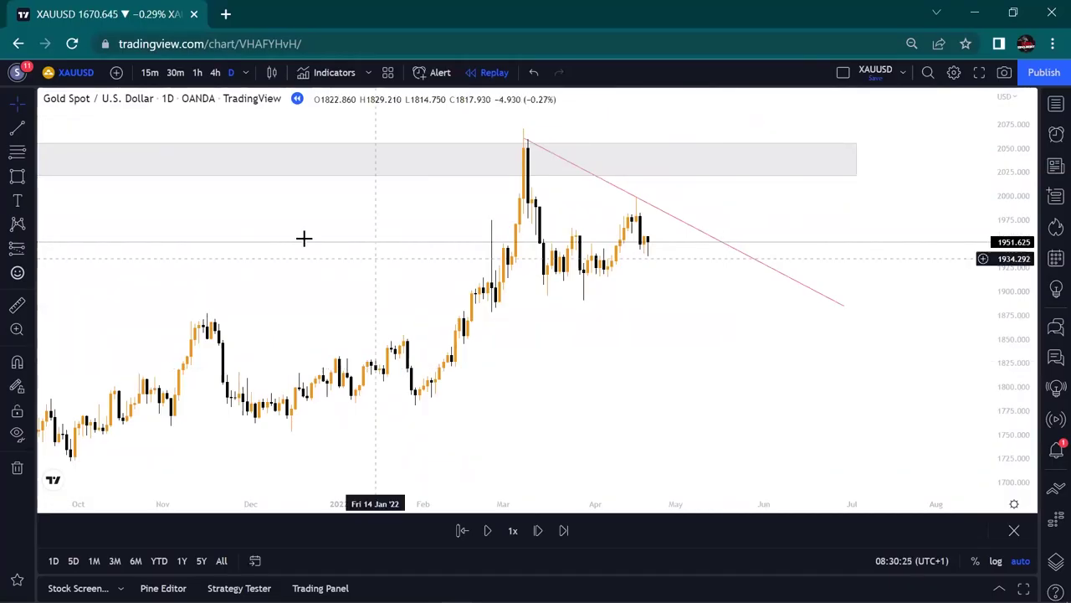
Draw a rectangle over the support zone from about 1926.6 to 1909.7, spanning 28 March to 14 June 2022
left_click(17, 179)
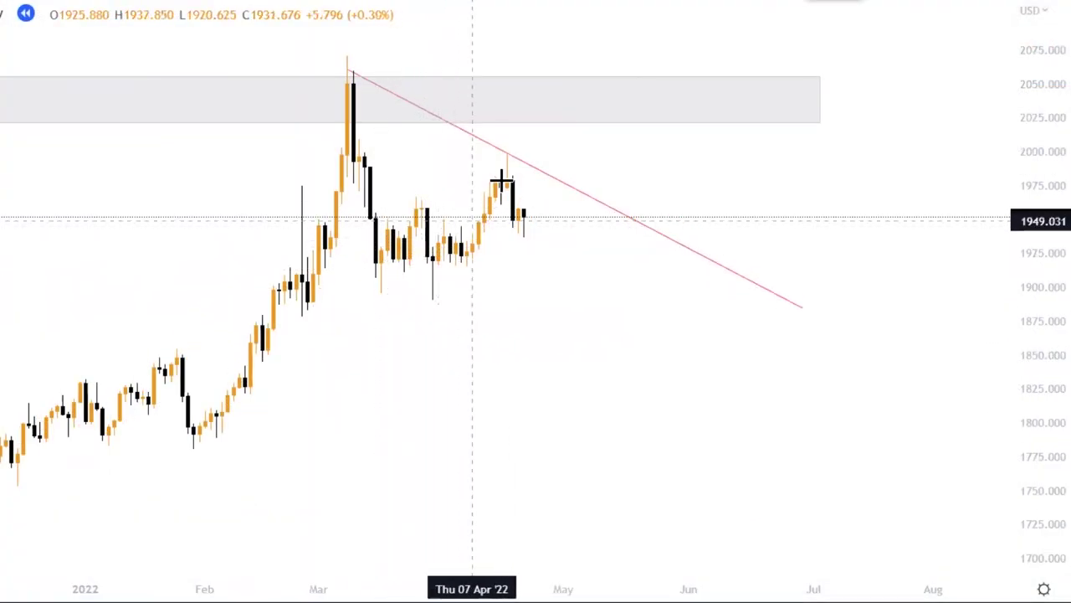
left_click(427, 253)
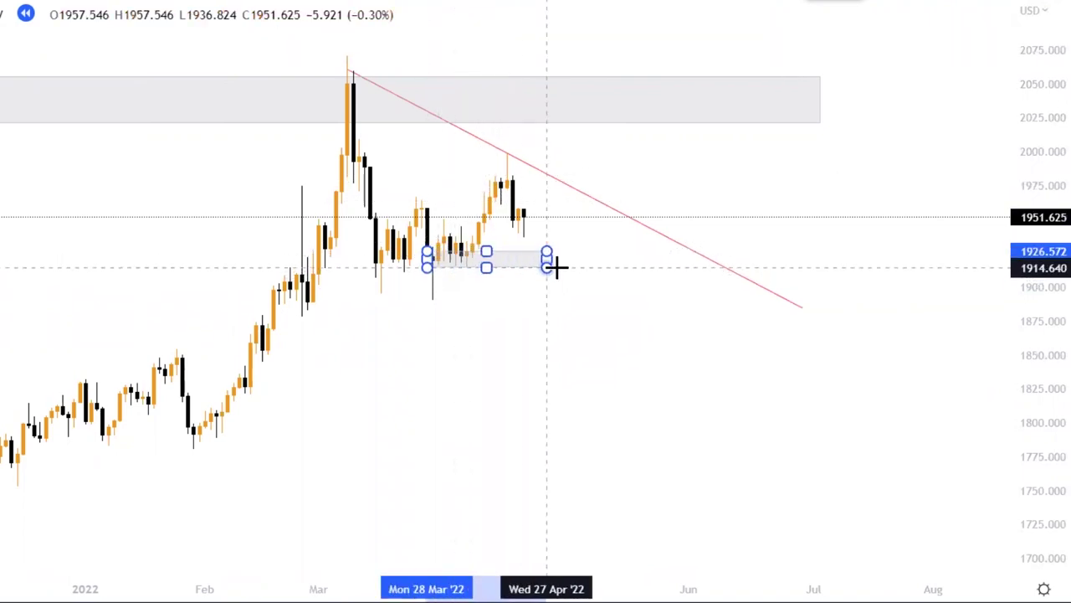
left_click(740, 273)
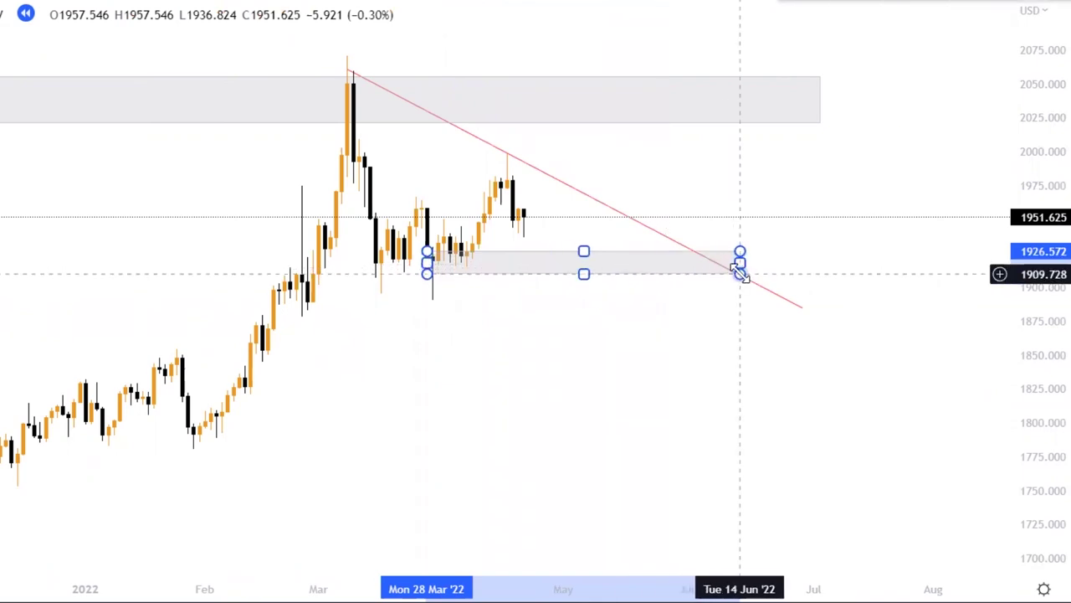
left_click(808, 262)
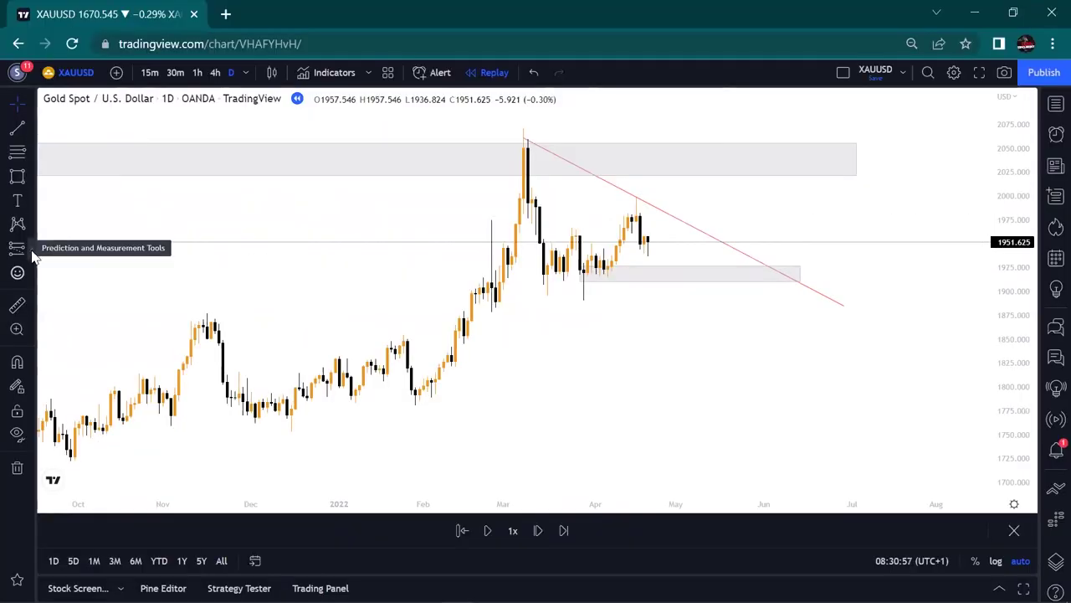
Add a horizontal ray at about 1918.85 inside the support zone, starting at the 28 March 2022 candle
left_click(32, 131)
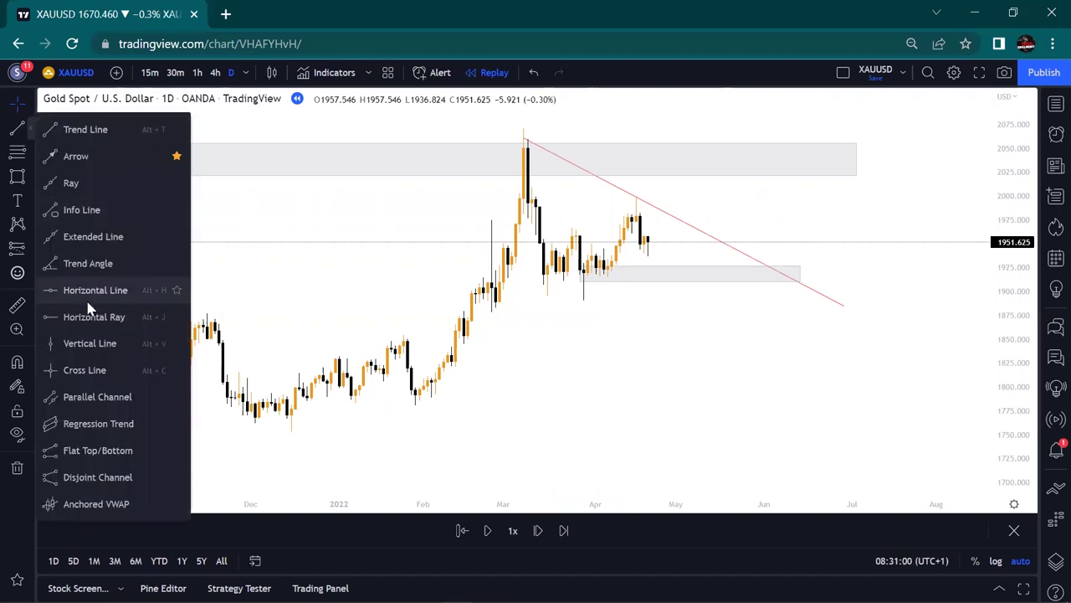
left_click(88, 316)
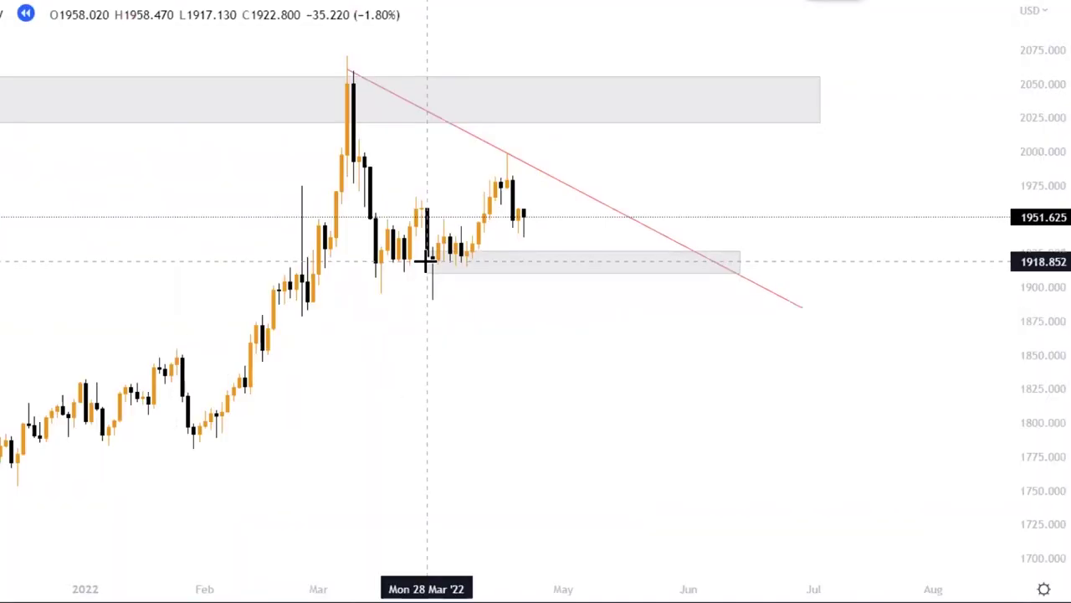
left_click(427, 261)
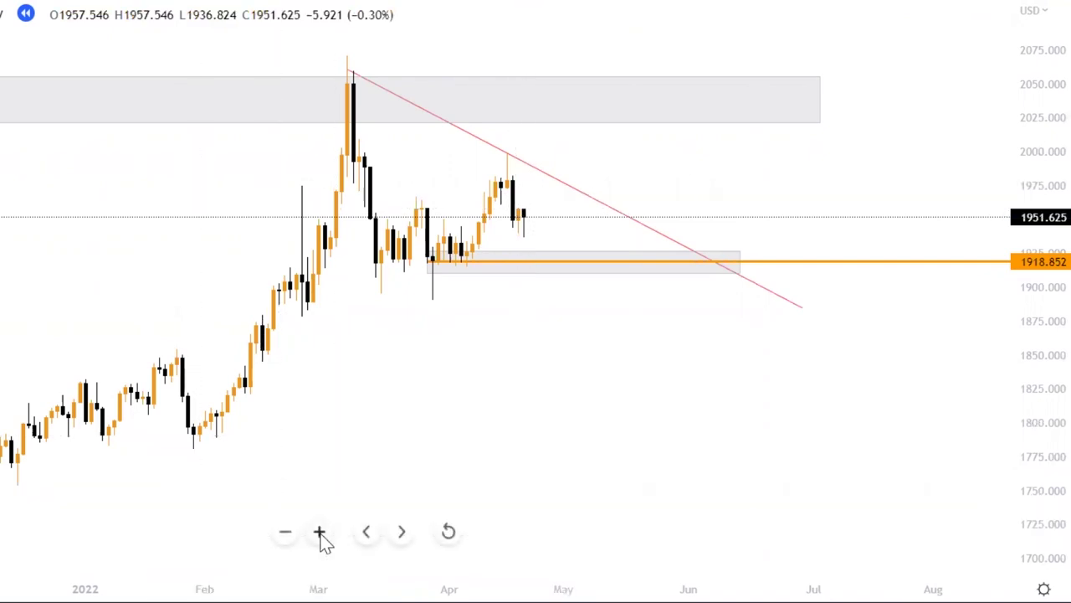
Advance the bar replay candle by candle until price closes below the support zone
left_click(321, 534)
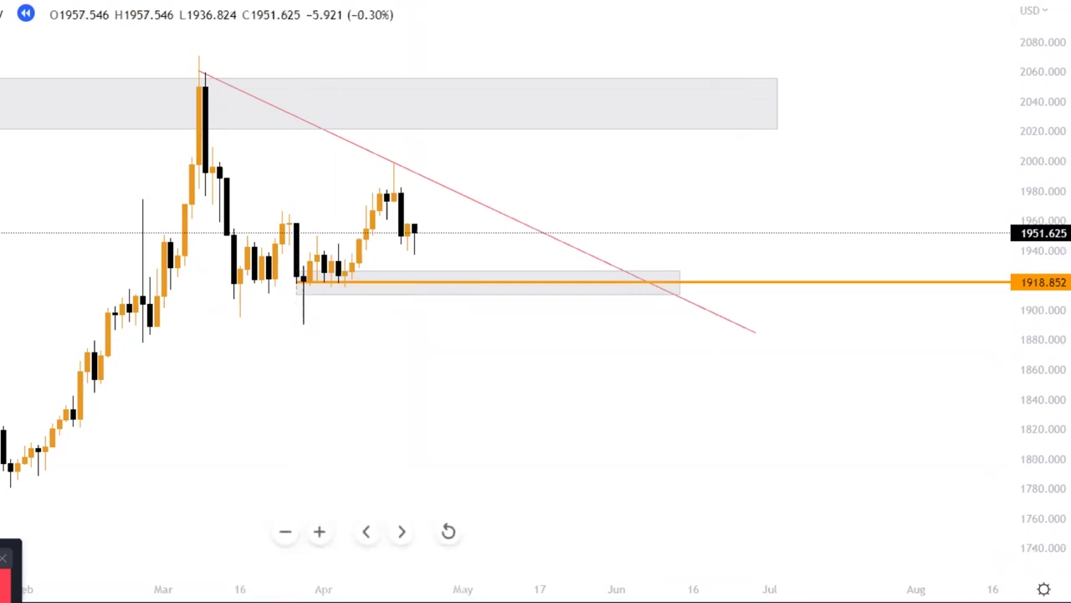
key("shift+Down")
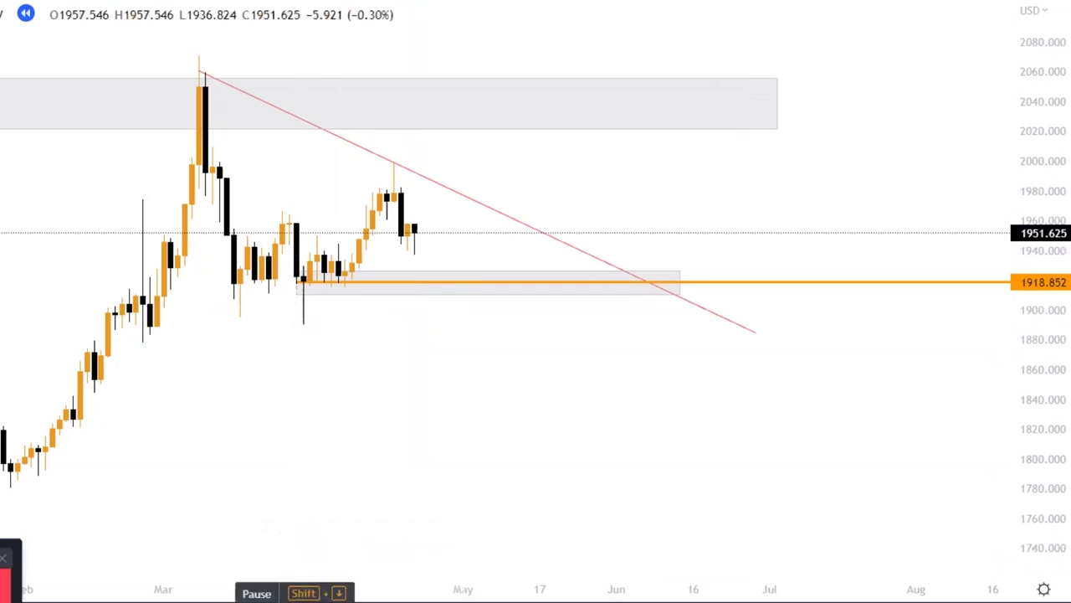
key("shift+Down")
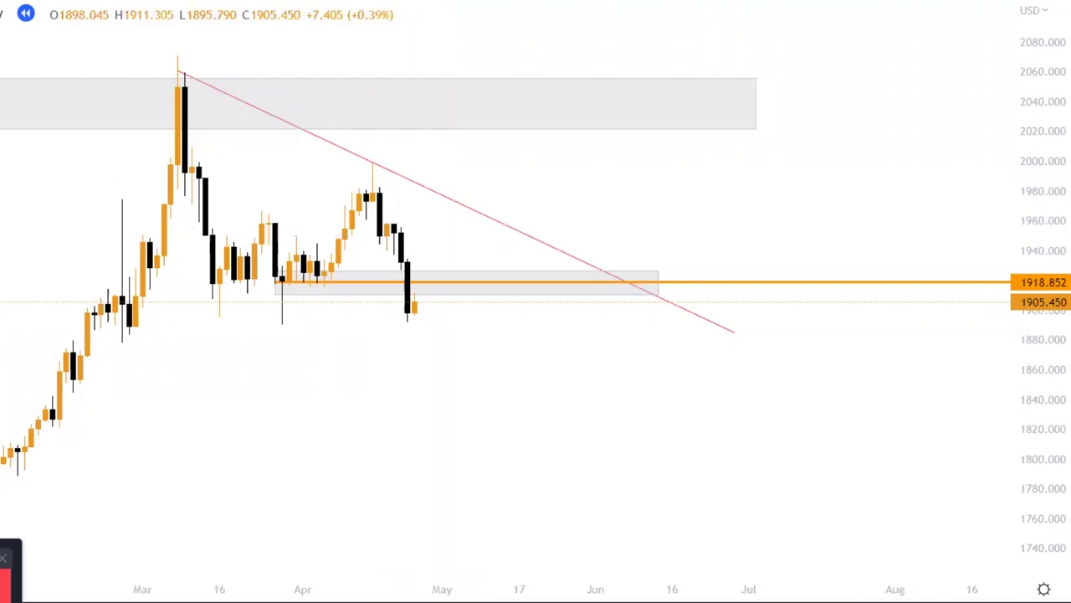
Place a short position with its entry at about 1917.8 on the broken support and its stop at about 1929.94
left_click(449, 284)
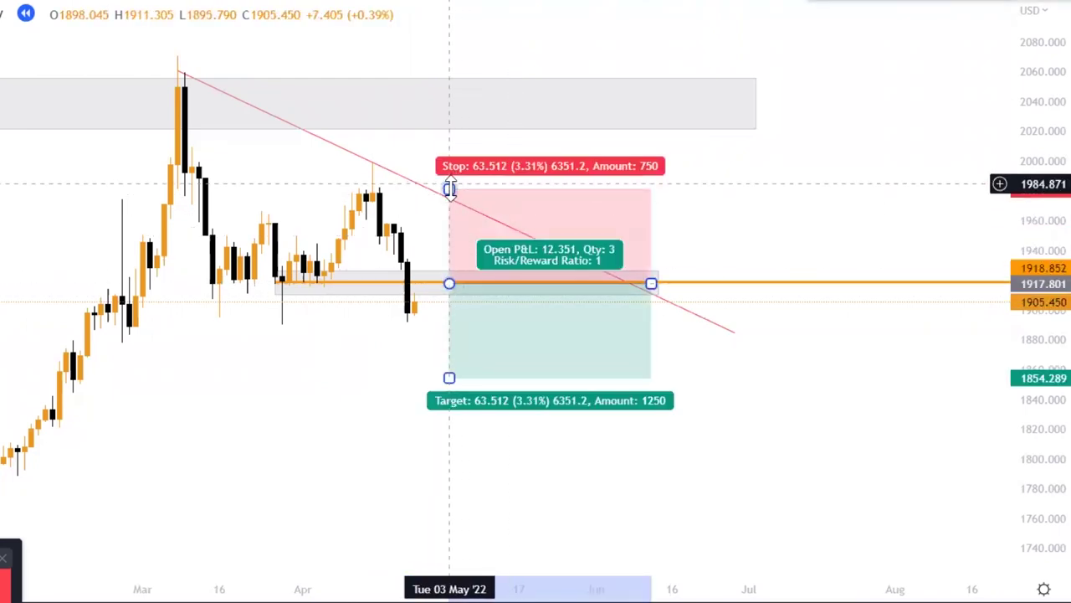
left_click_drag(450, 189, 466, 265)
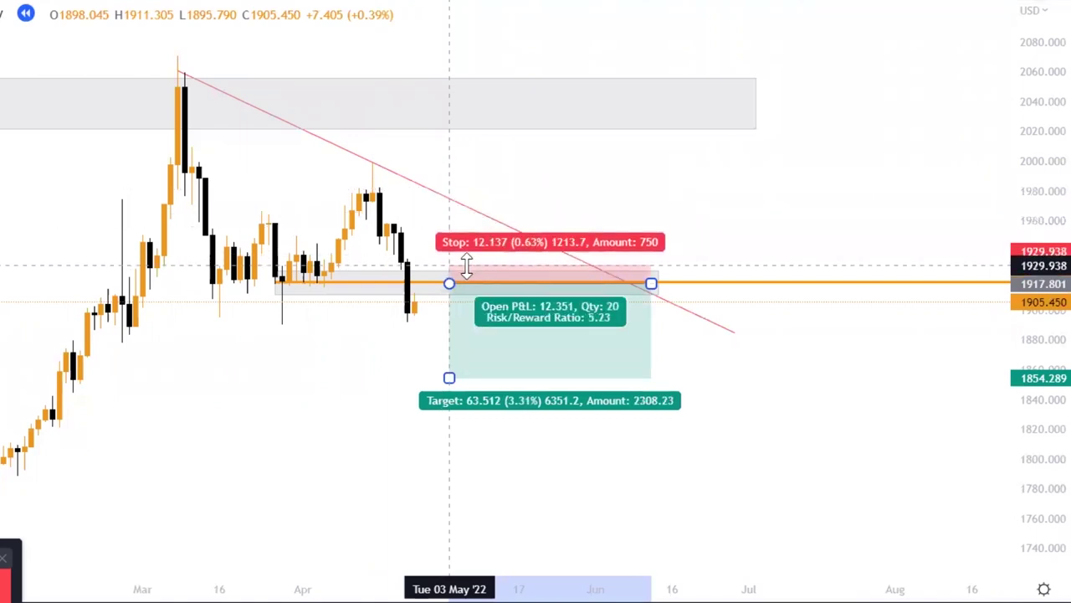
Add horizontal rays at about 1795.77 and 1848.52 from the late-January 2022 low and high
mouse_move(162, 407)
left_mouse_down()
mouse_move(456, 266)
mouse_move(402, 249)
left_mouse_up()
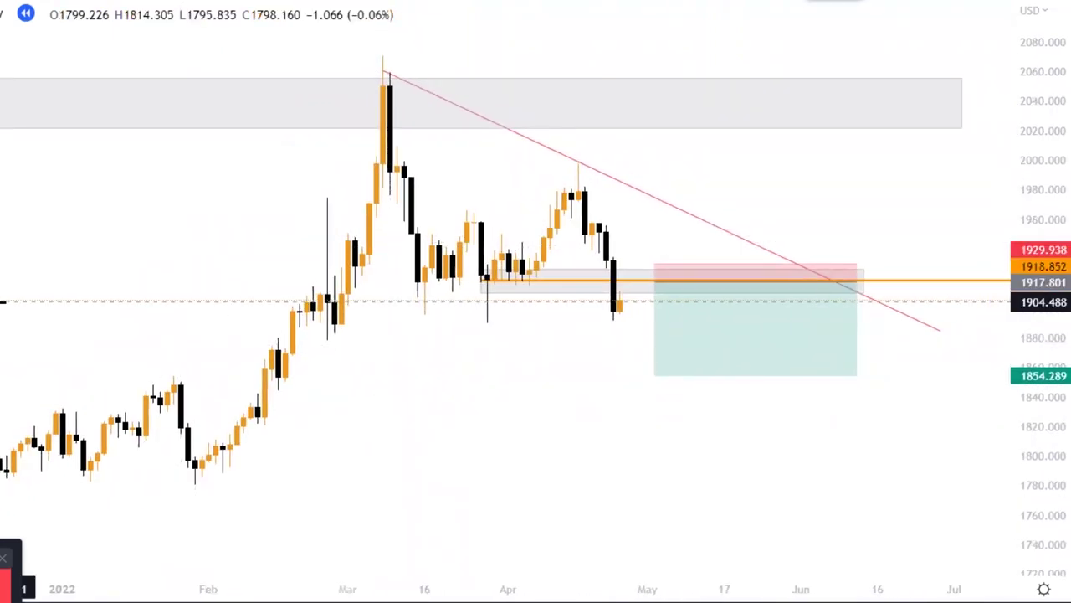
key("alt+h")
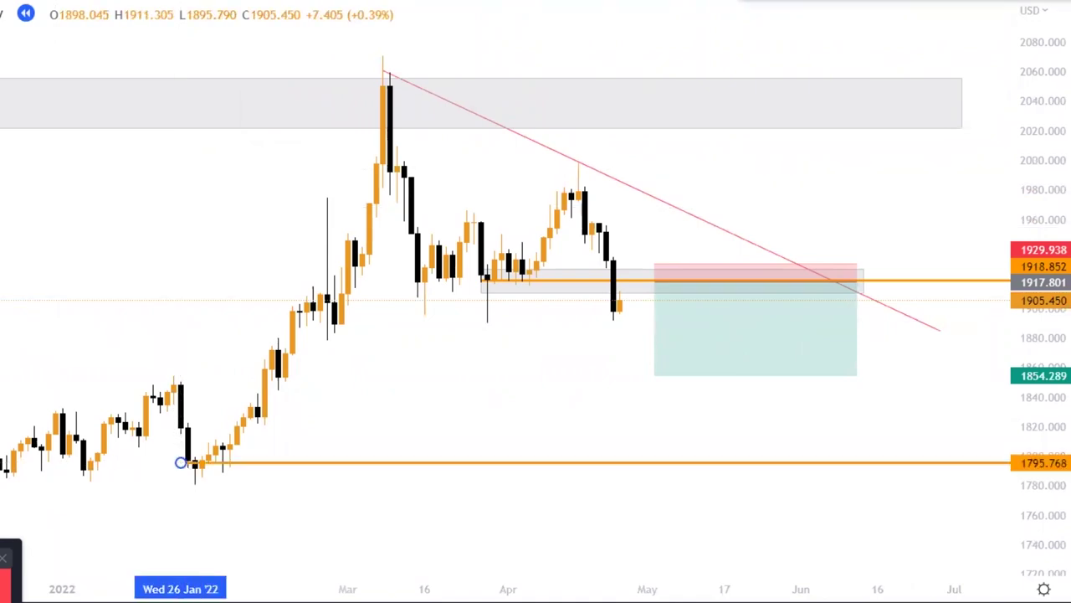
key("alt+h")
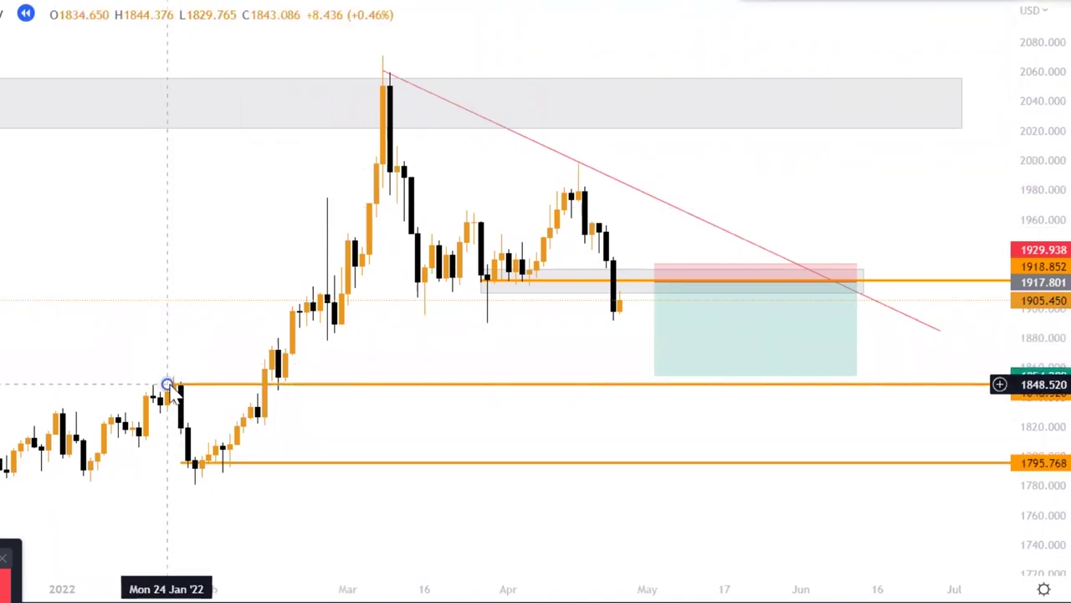
Extend the short position's target to about 1796.44 at the lowest ray and shorten its box to end on 3 June 2022
scroll(62, 326, "right", 5)
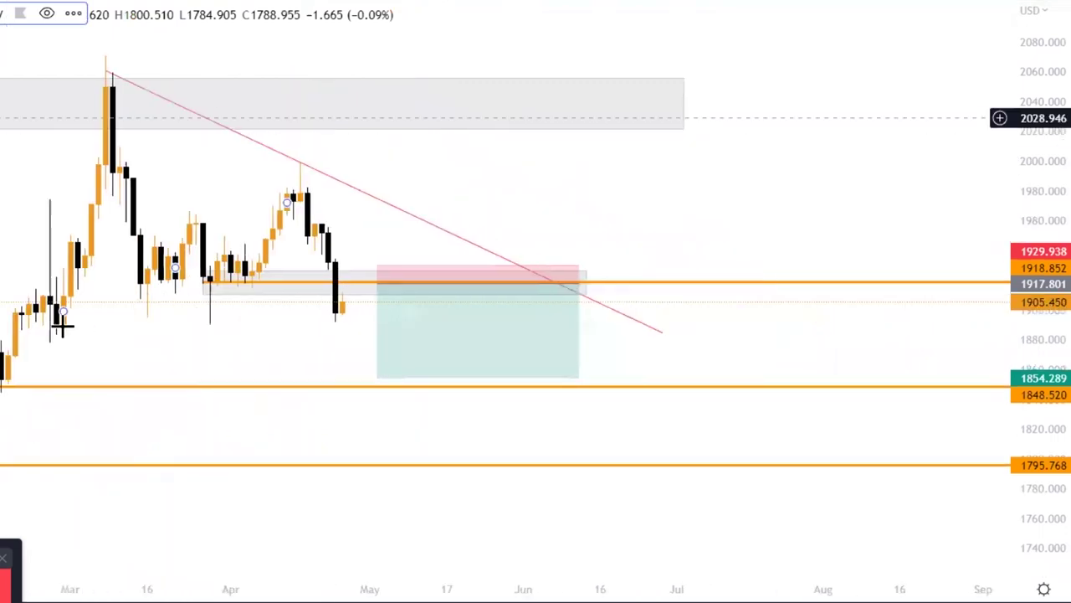
left_click(377, 373)
left_click_drag(378, 376, 399, 462)
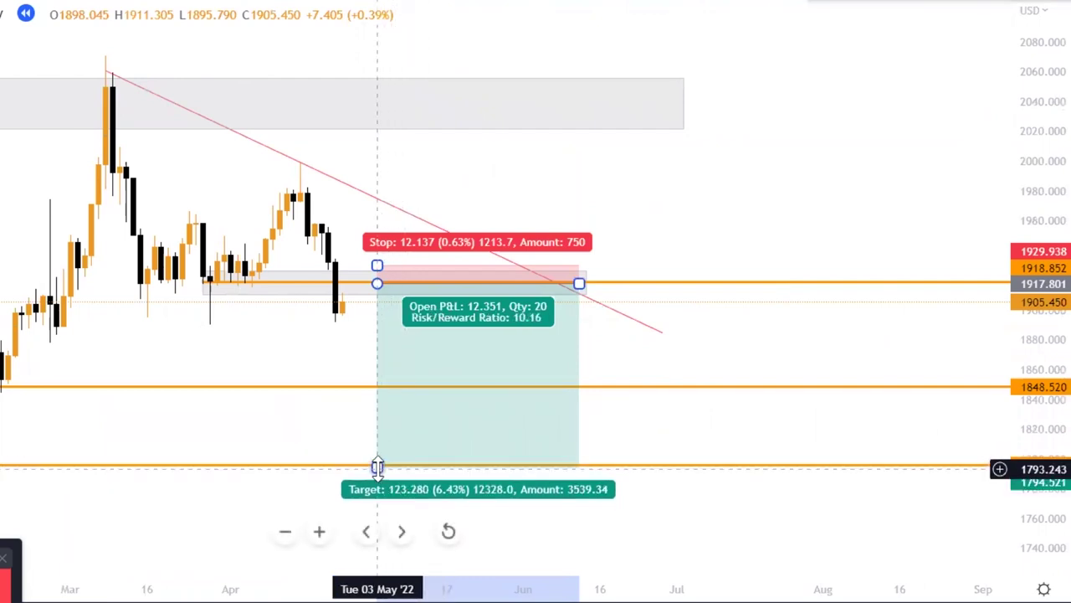
left_click_drag(378, 465, 380, 462)
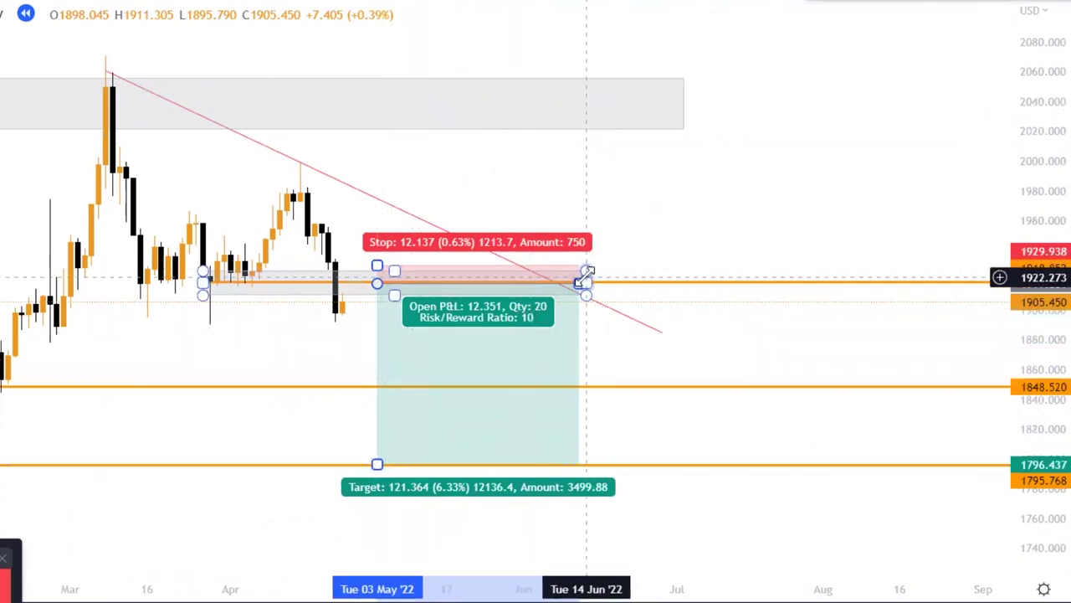
left_click_drag(579, 282, 538, 282)
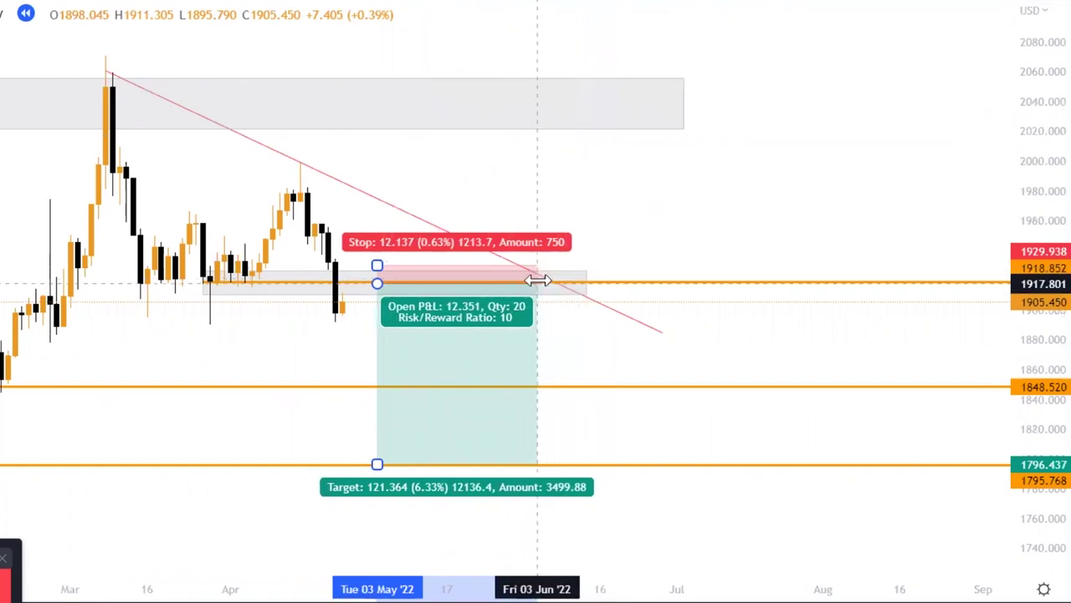
left_click(606, 244)
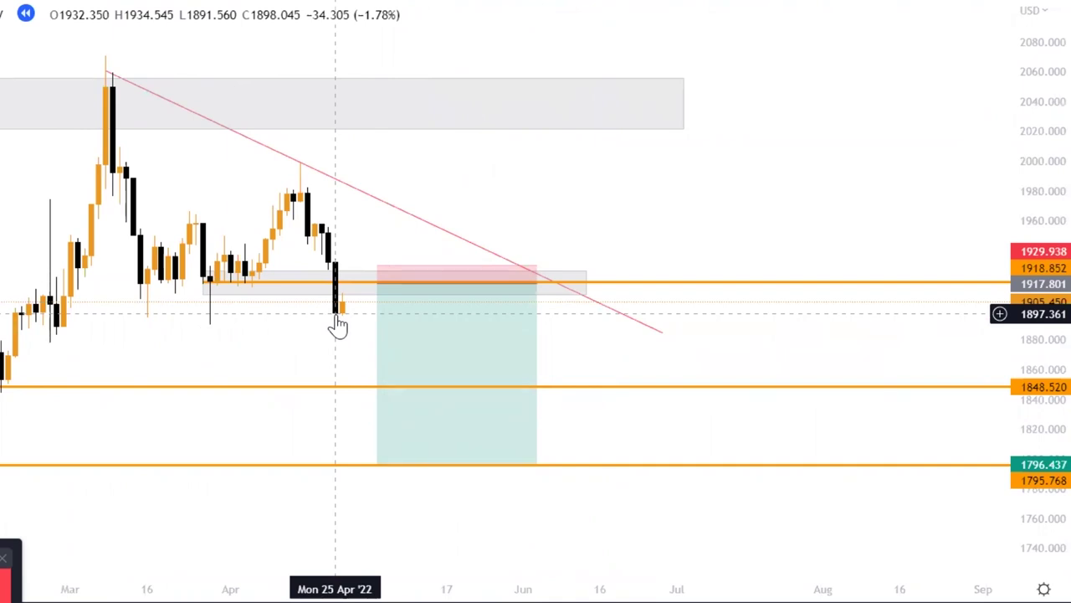
Examine the short position's entry against the broken support zone and the ray running through it
left_click(378, 283)
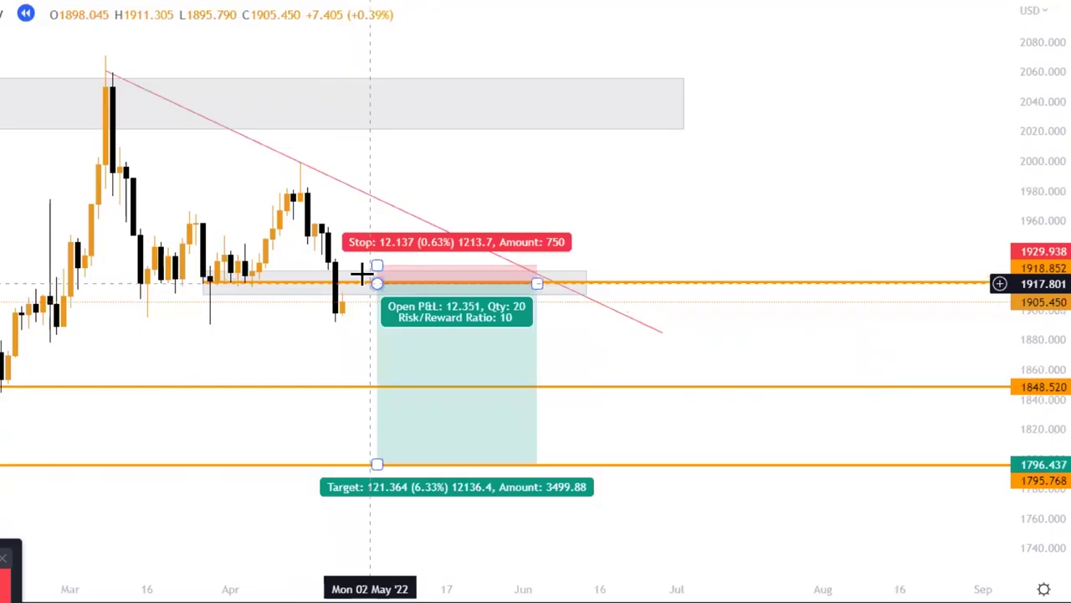
left_click(362, 278)
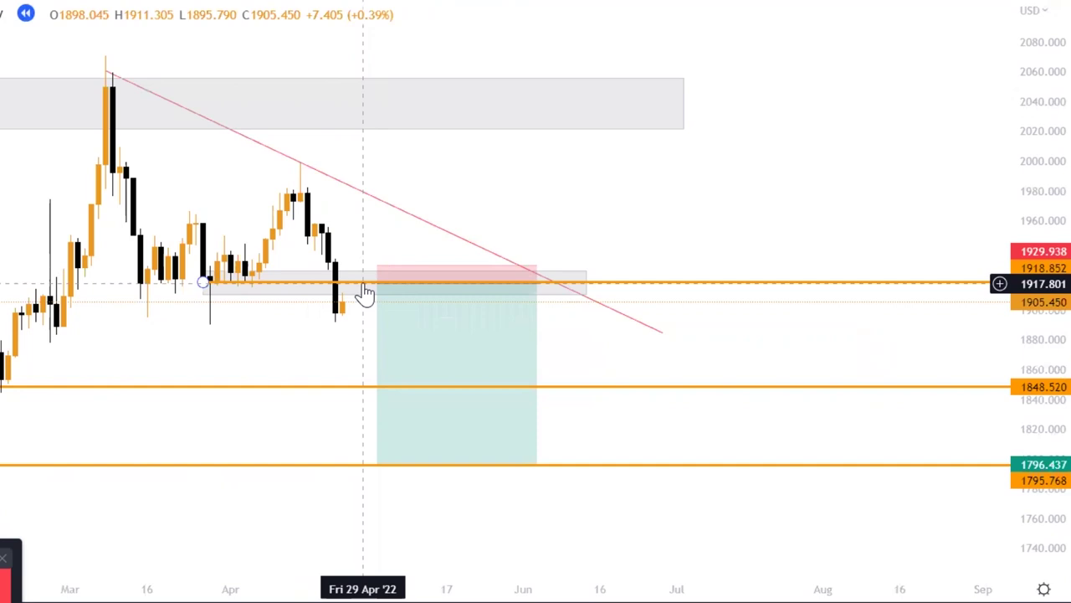
left_click(174, 125)
left_click(586, 293)
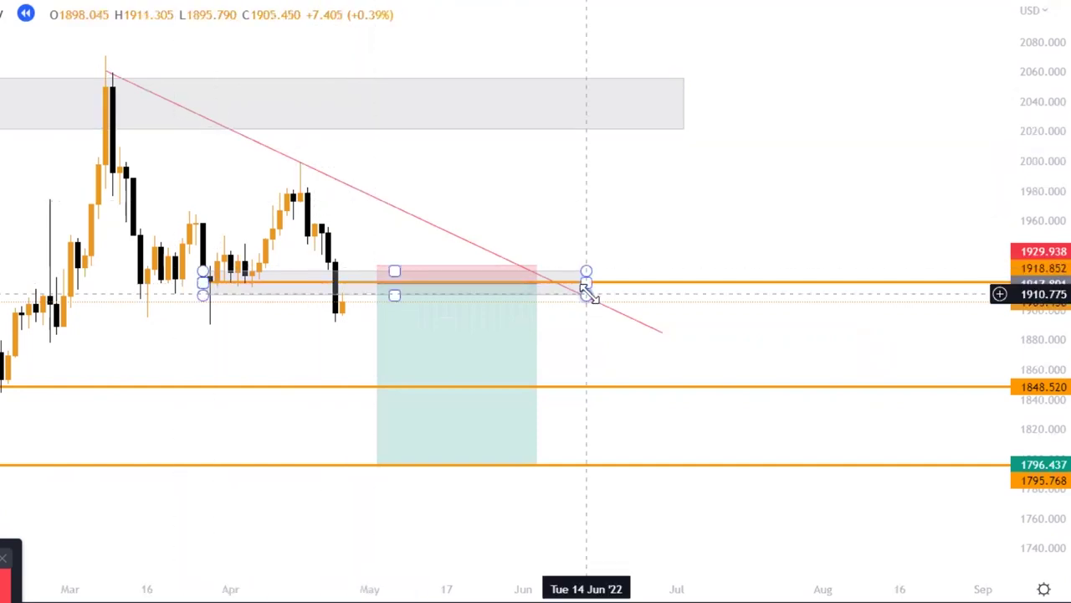
left_click(491, 253)
left_click(204, 282)
left_click(416, 243)
left_click(193, 285)
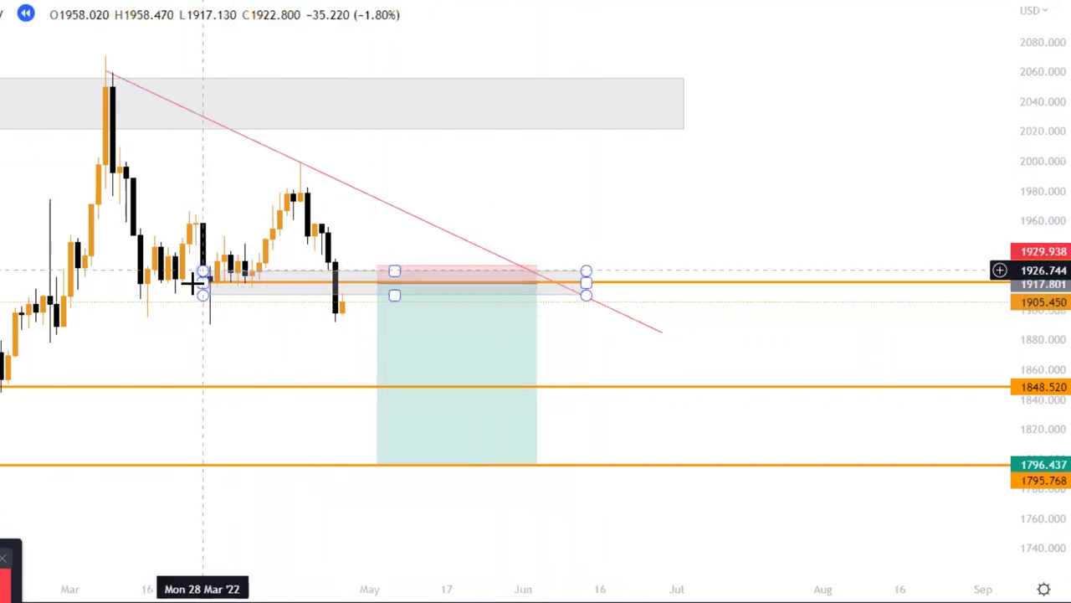
left_click(337, 344)
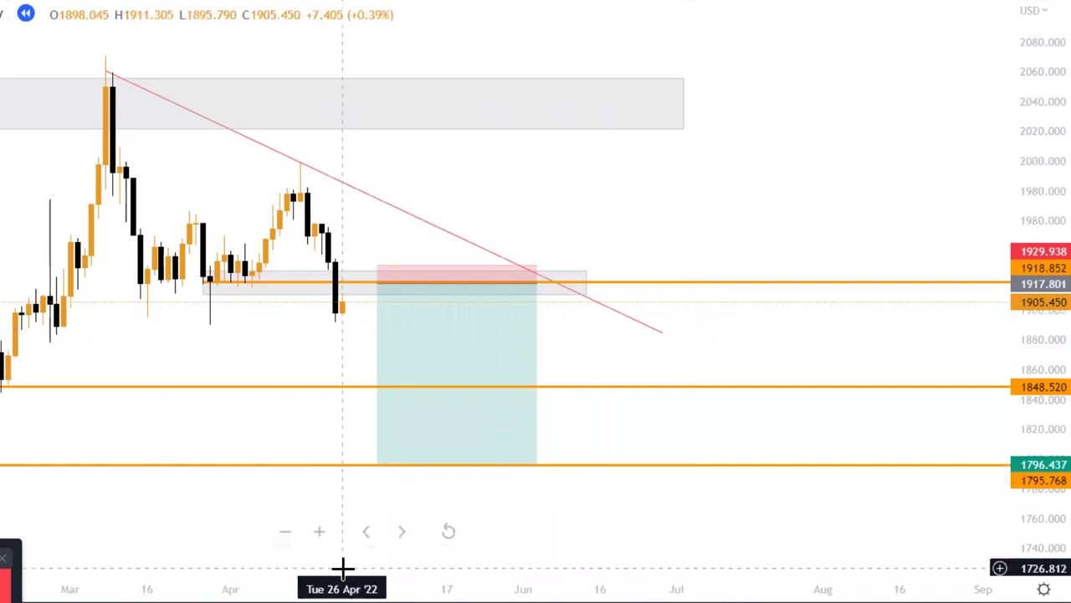
Play the bar replay until a candle on 29 April 2022 retests the broken support zone
key("shift+Down")
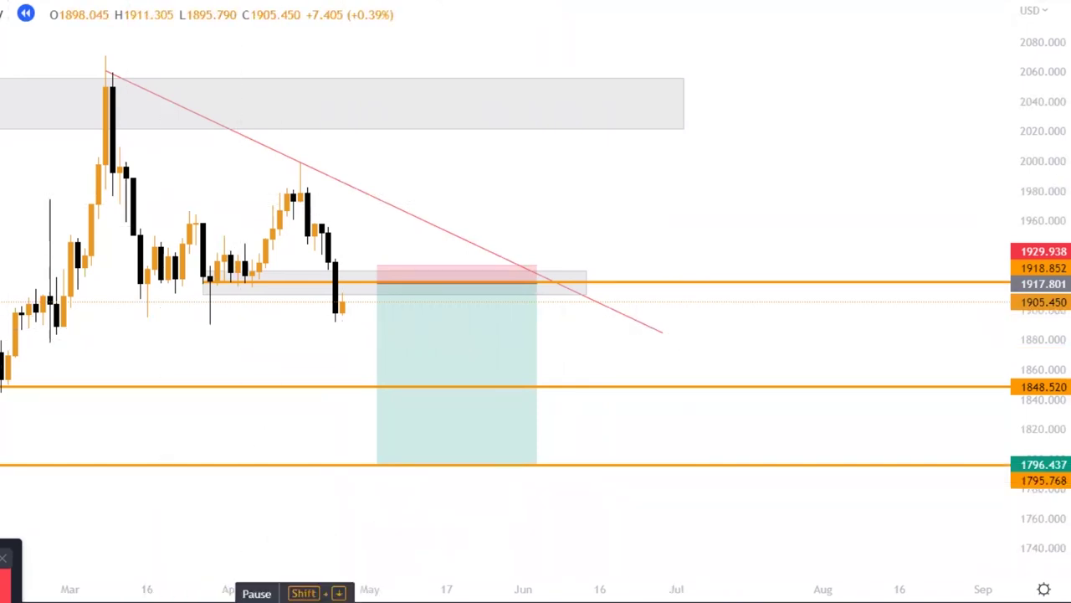
key("shift+Down")
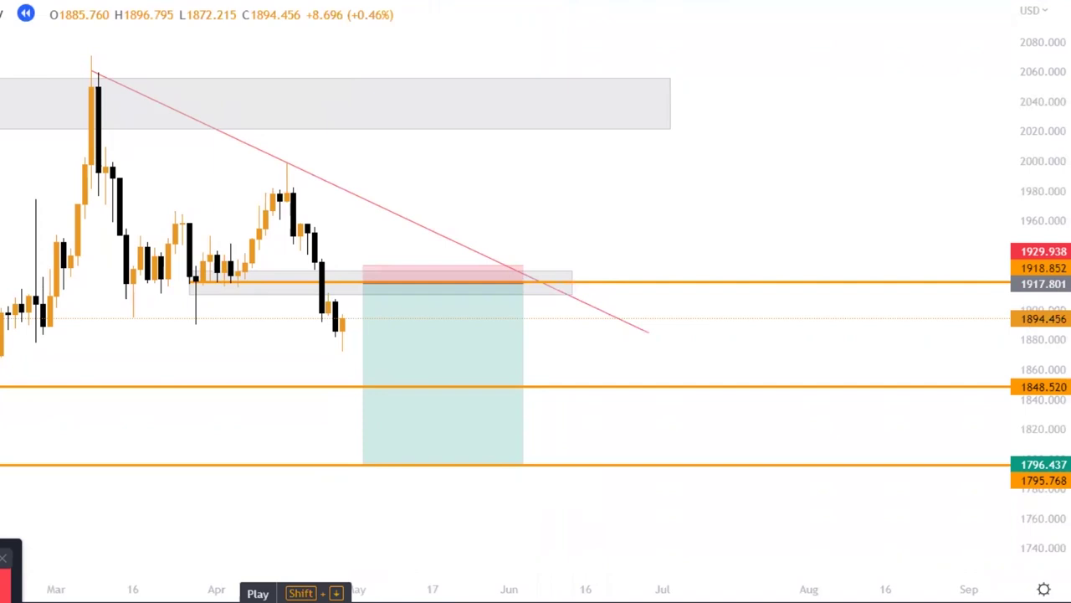
key("shift+Down")
key("shift+Down")
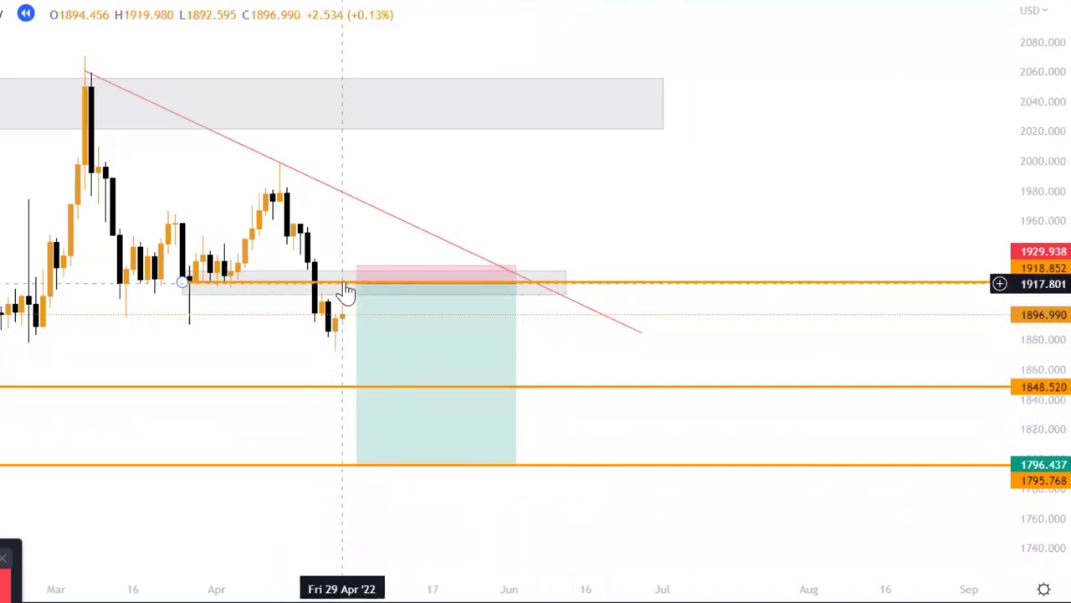
Shift the short position back in time so that it starts at the 29 April 2022 retest candle
left_click(394, 310)
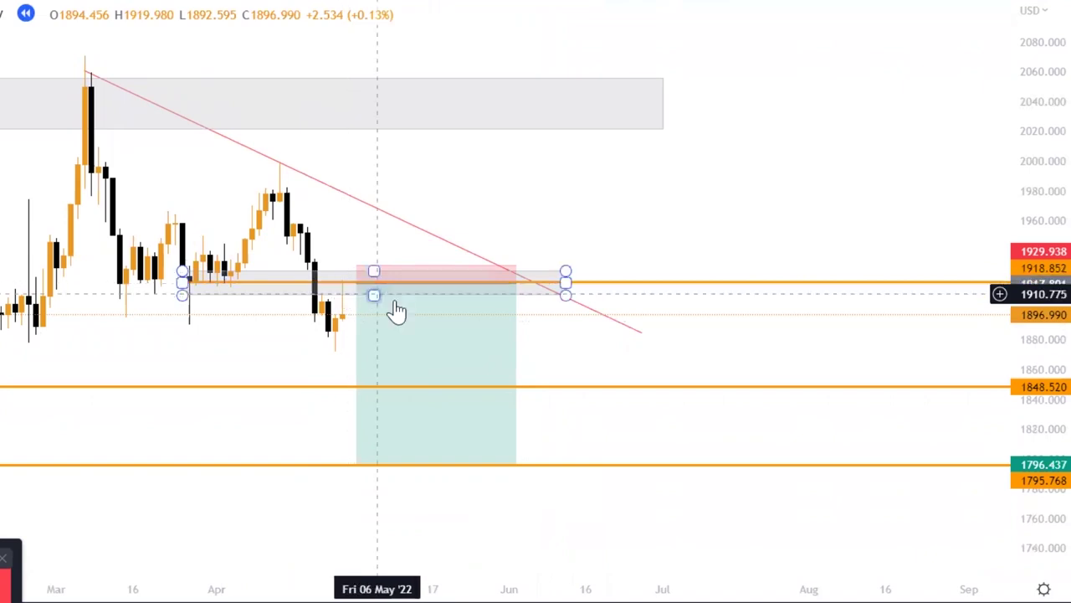
key("Left")
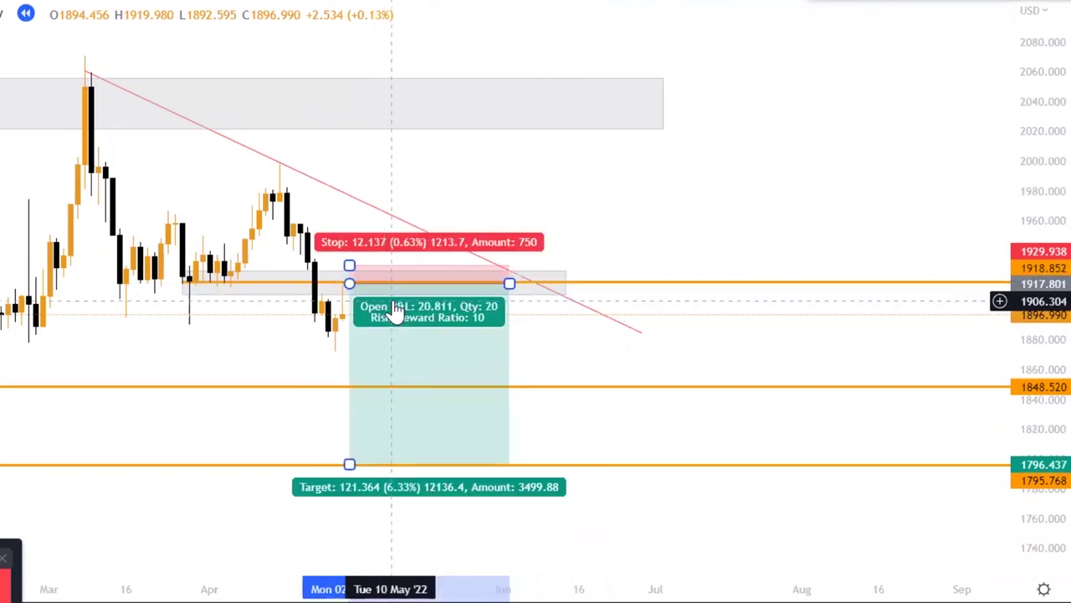
key("Left")
left_click(642, 196)
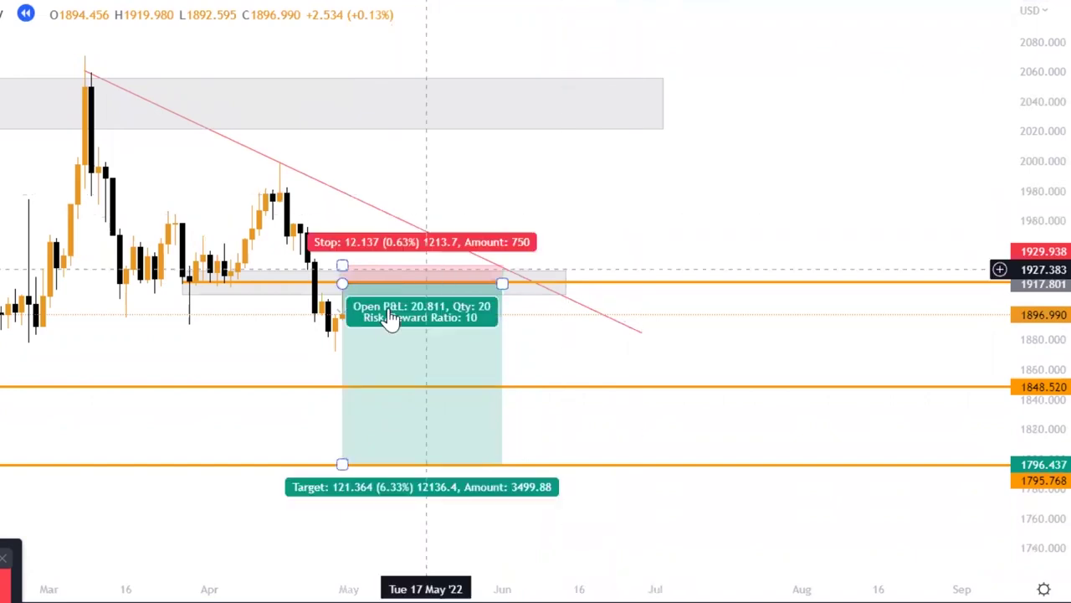
mouse_move(344, 284)
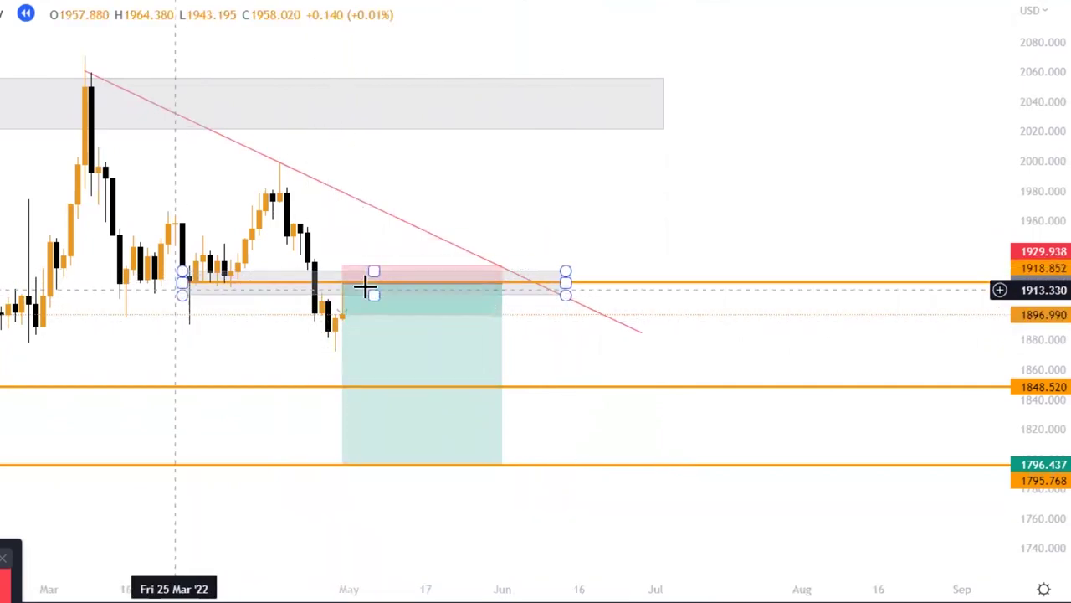
left_click(390, 296)
left_click(798, 378)
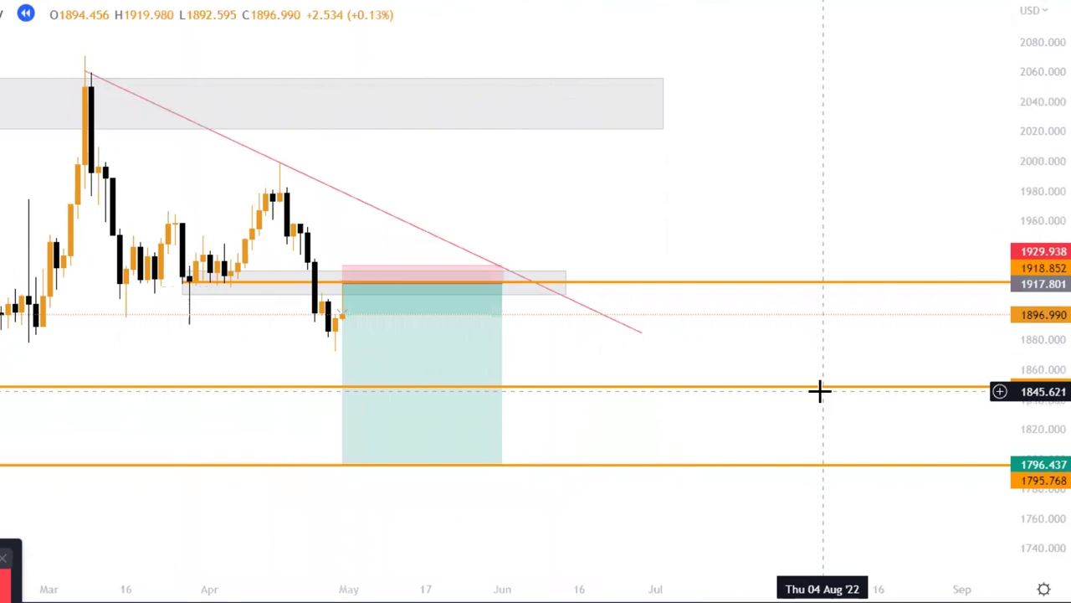
Play the bar replay until price breaks below the 1848.52 ray and pulls back up to it
left_click_drag(736, 318, 787, 244)
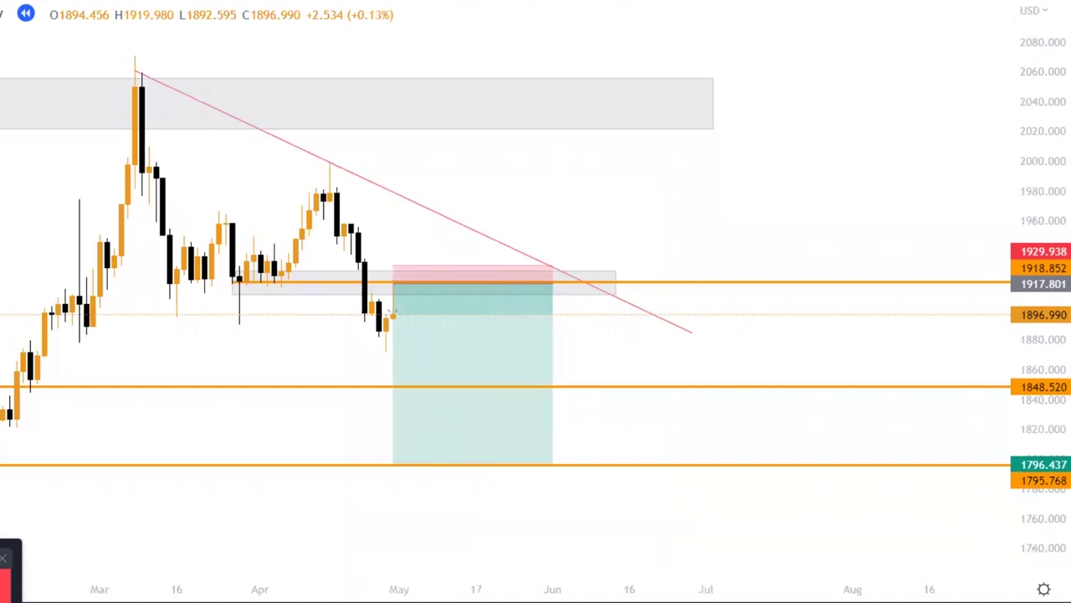
key("shift+Down")
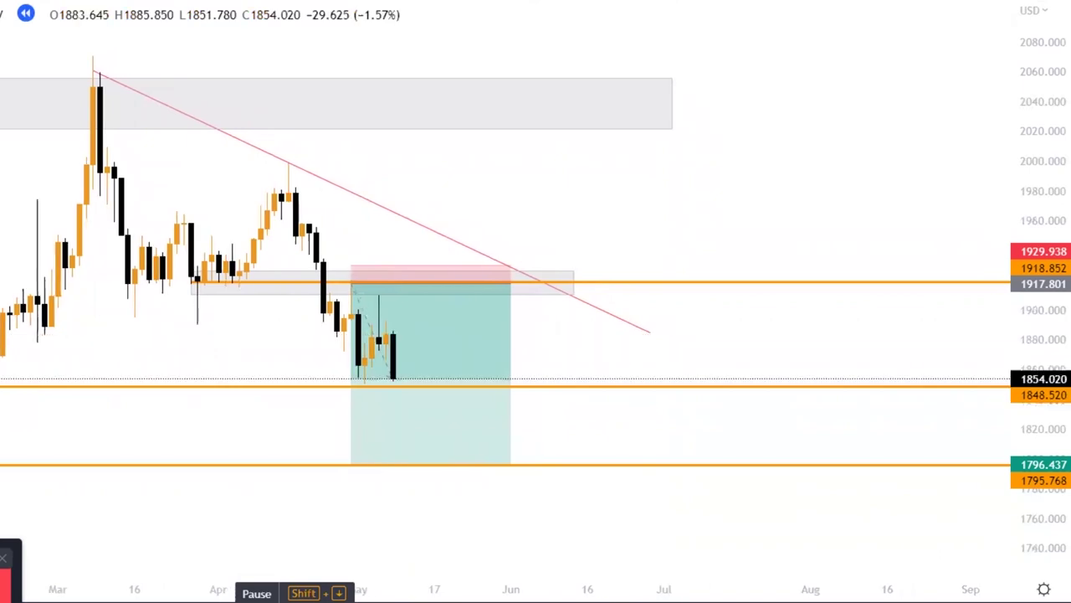
key("shift+Down")
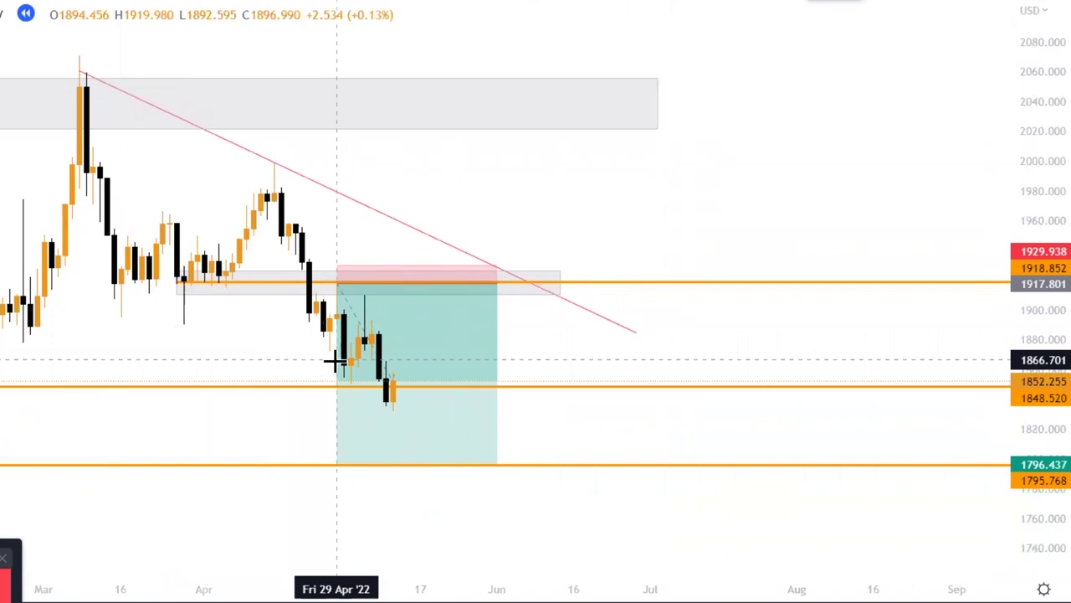
Draw a zone over the early-May 2022 lows from 29 April to 5 July 2022, with its upper edge at about 1869.9
mouse_move(334, 362)
left_mouse_down()
mouse_move(476, 381)
mouse_move(596, 375)
left_mouse_up()
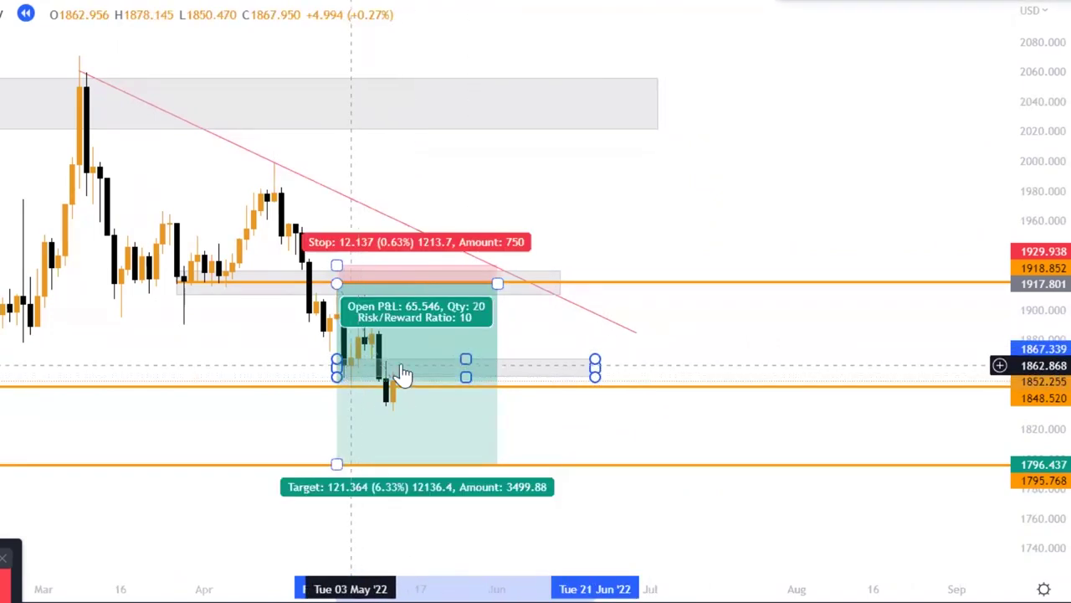
left_click_drag(467, 358, 466, 355)
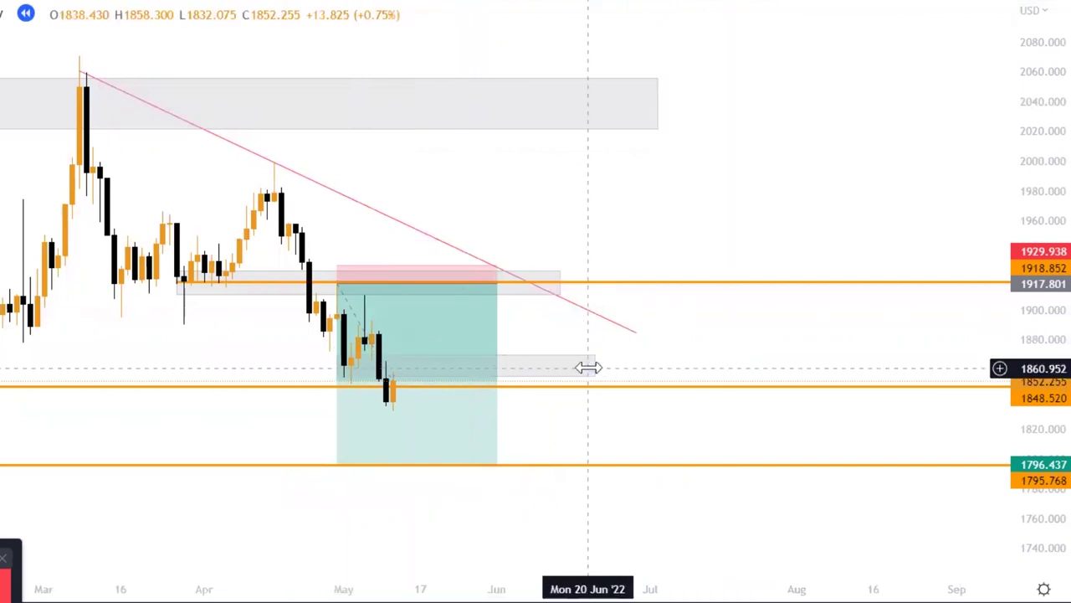
left_click_drag(593, 366, 665, 356)
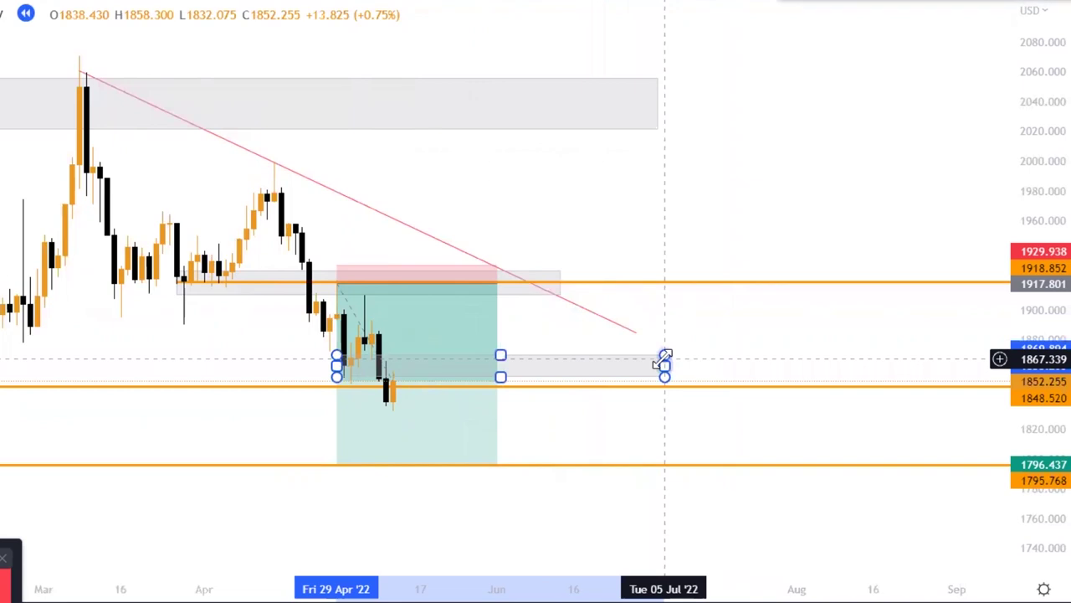
left_click(727, 355)
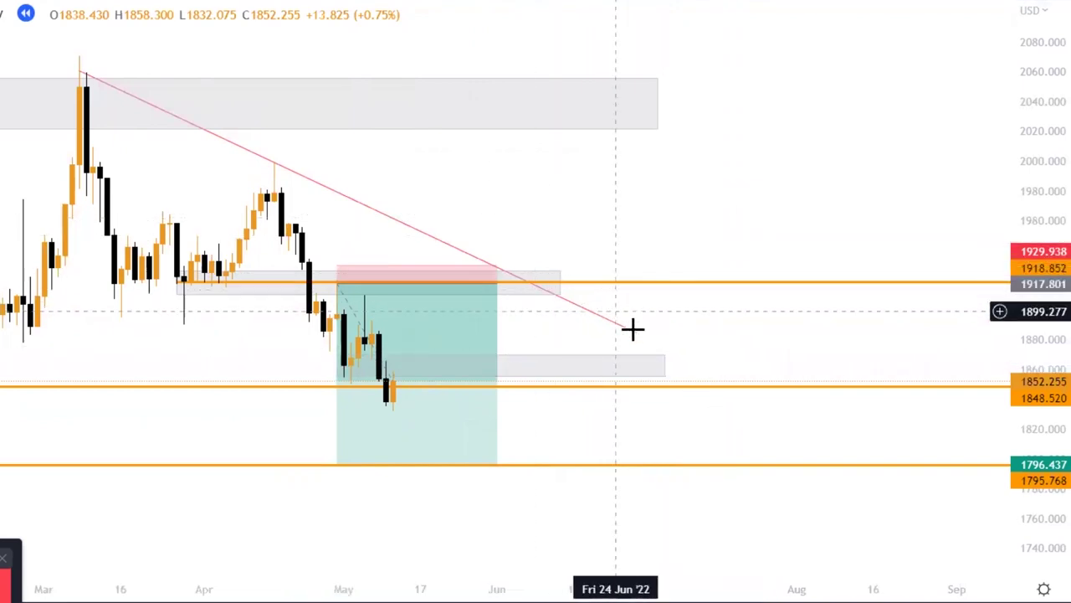
Extend the descending trend line along its slope to about the start of August 2022
left_click_drag(638, 333, 798, 411)
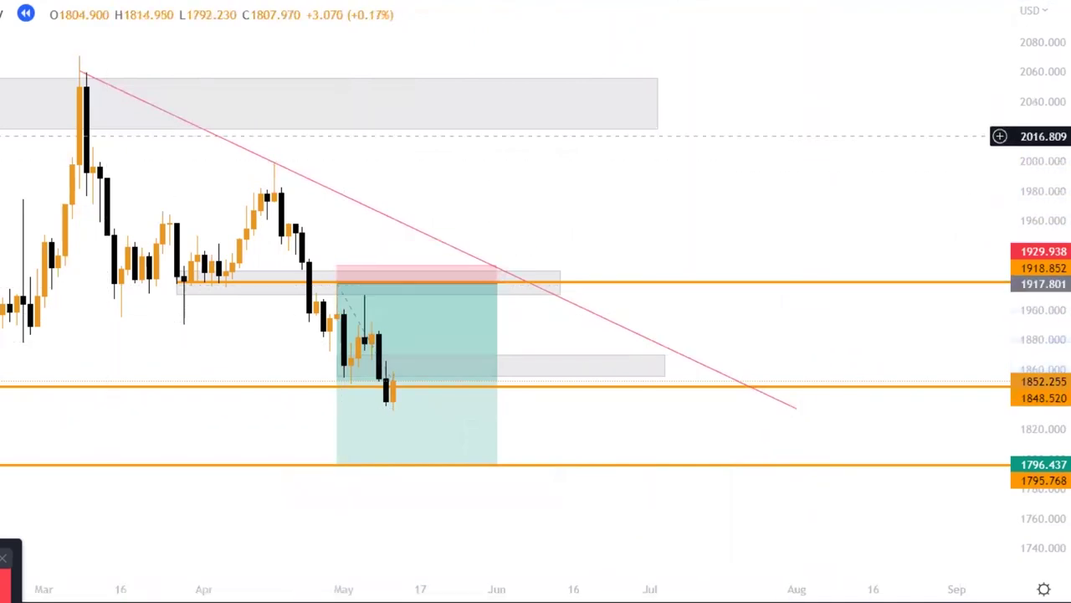
left_click(391, 395)
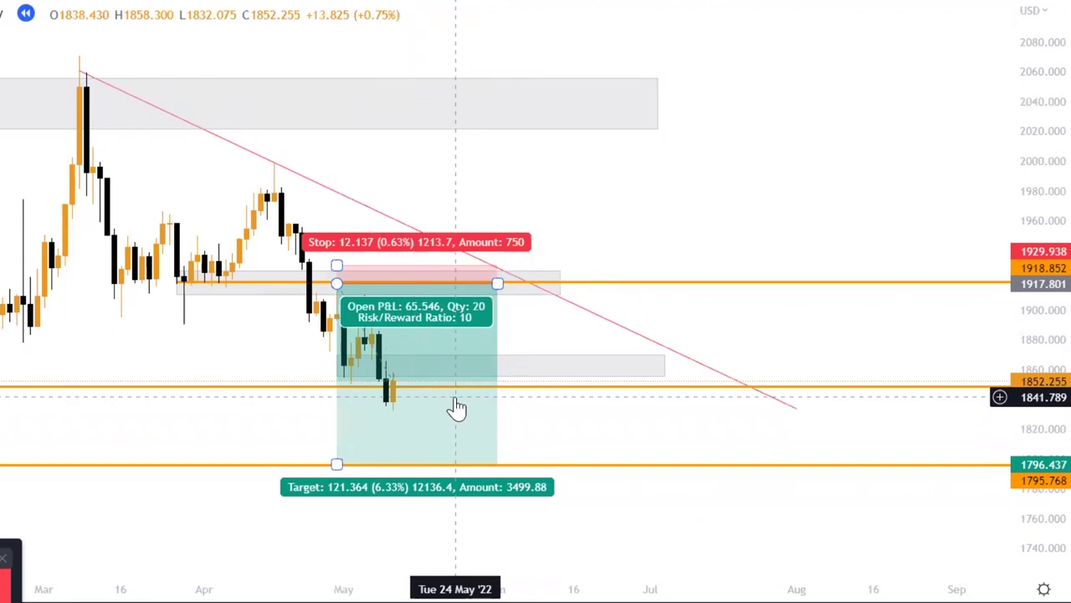
left_click(129, 115)
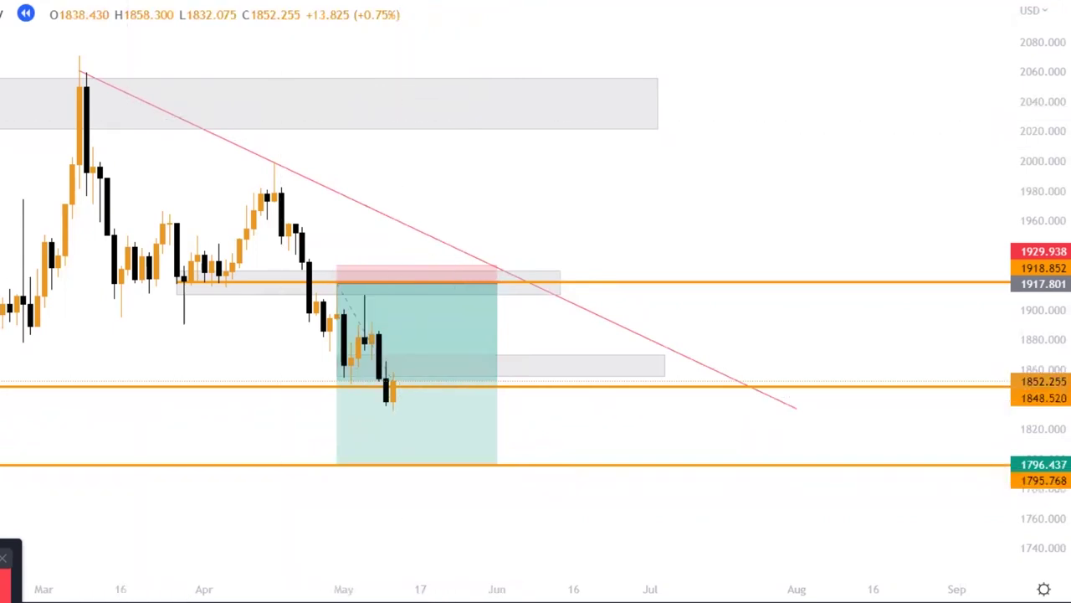
Play the bar replay until price reaches the short position's target, and select the position to check its result
key("shift+Down")
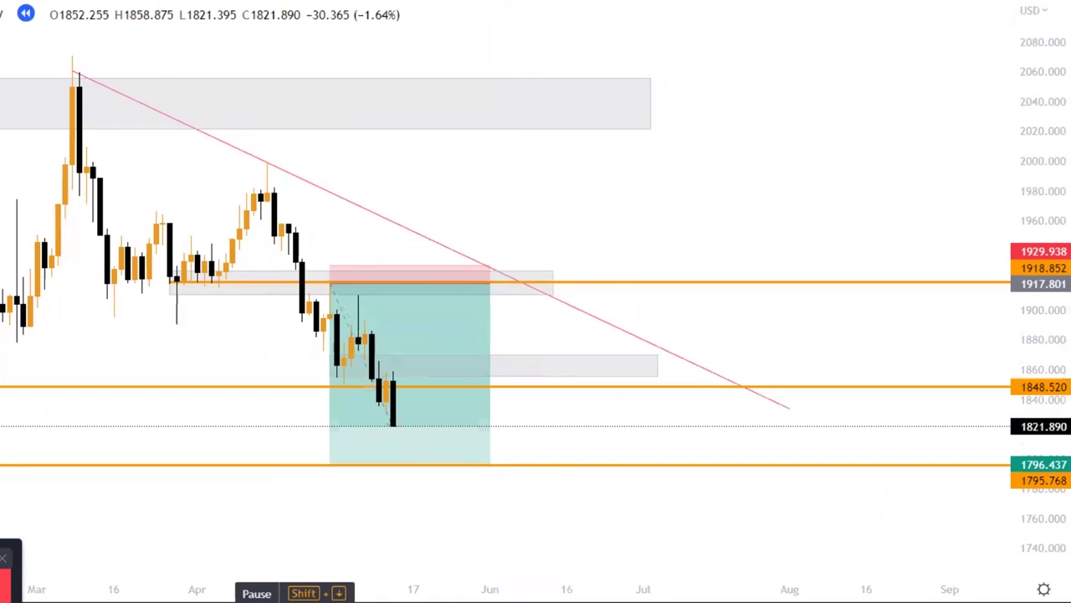
key("shift+Down")
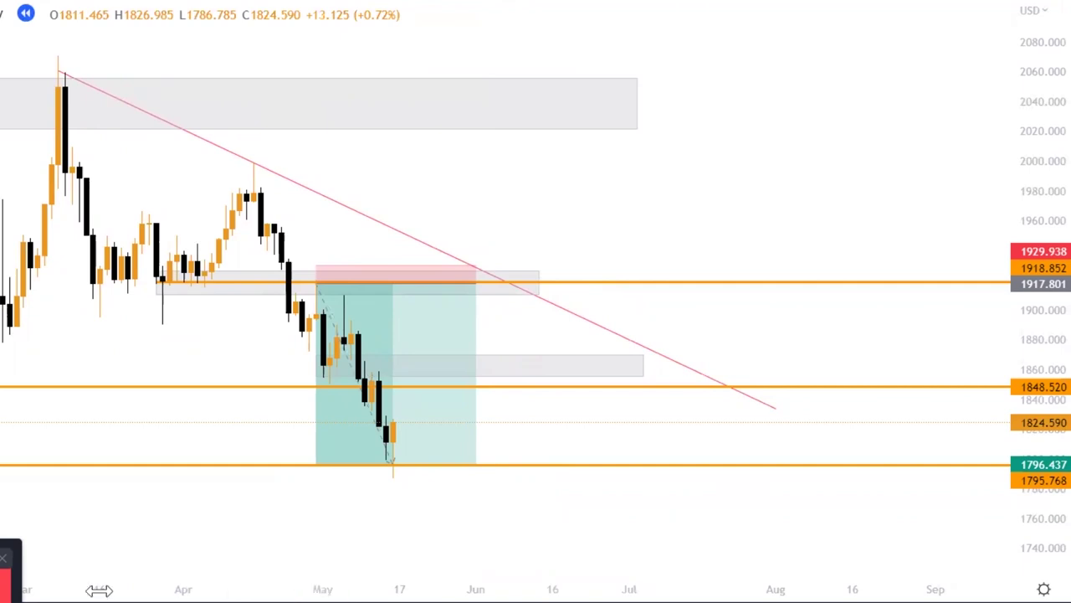
left_click(454, 385)
left_click(437, 411)
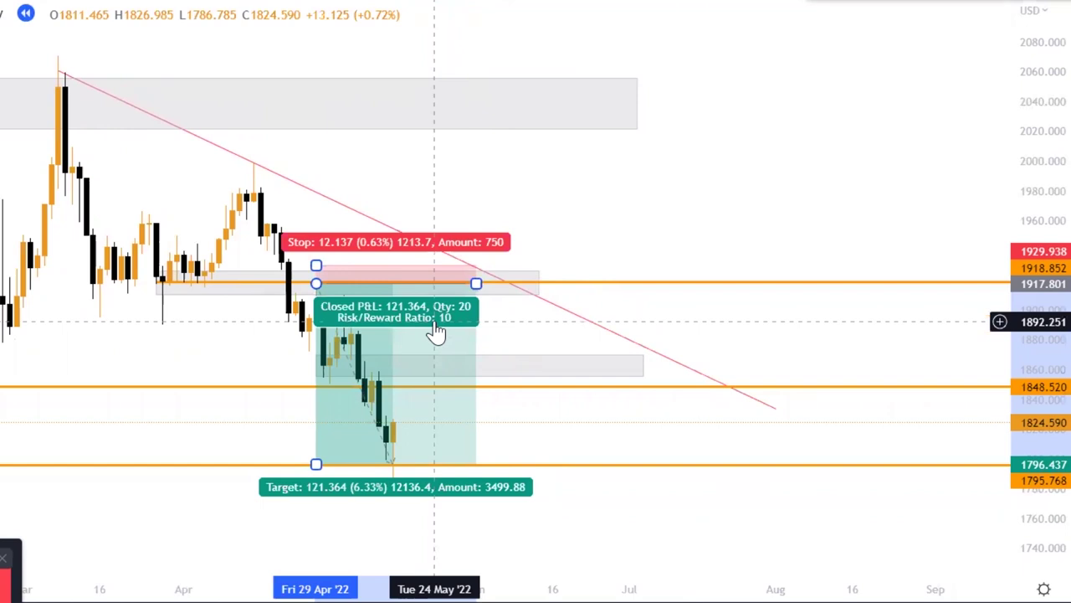
Shorten the short position's box to end on 16 May 2022, where price hit the target
left_click(506, 334)
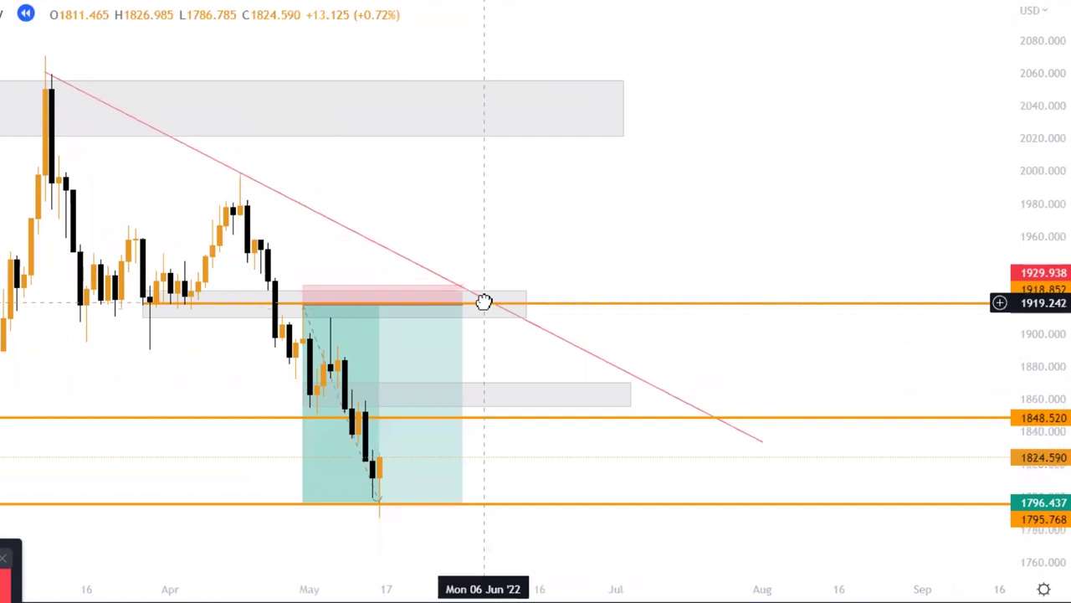
left_click(477, 283)
mouse_move(478, 283)
left_mouse_down()
mouse_move(390, 284)
mouse_move(461, 282)
left_mouse_up()
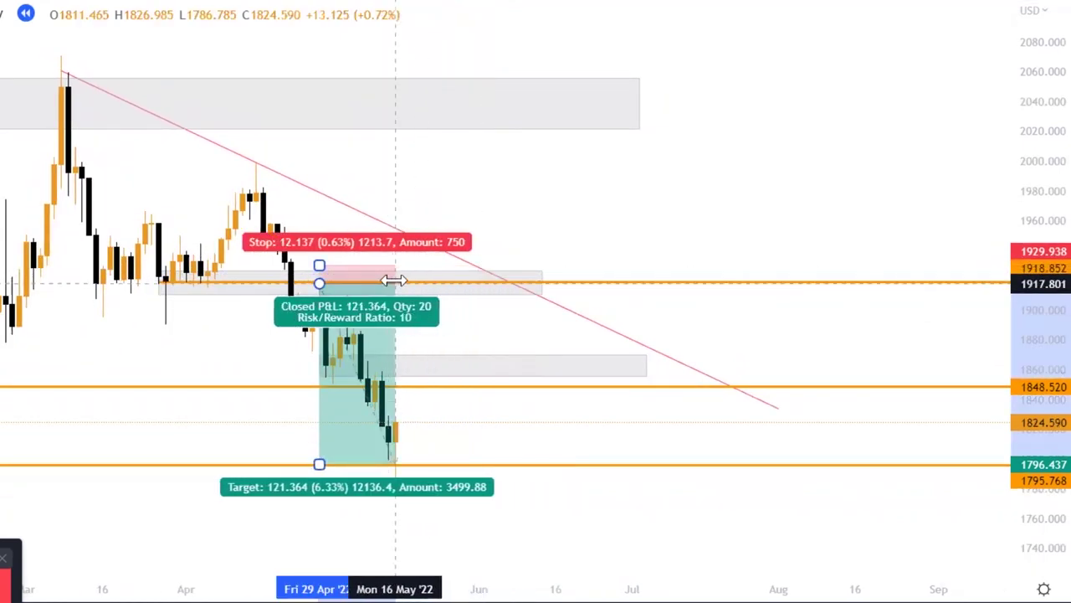
left_click(468, 316)
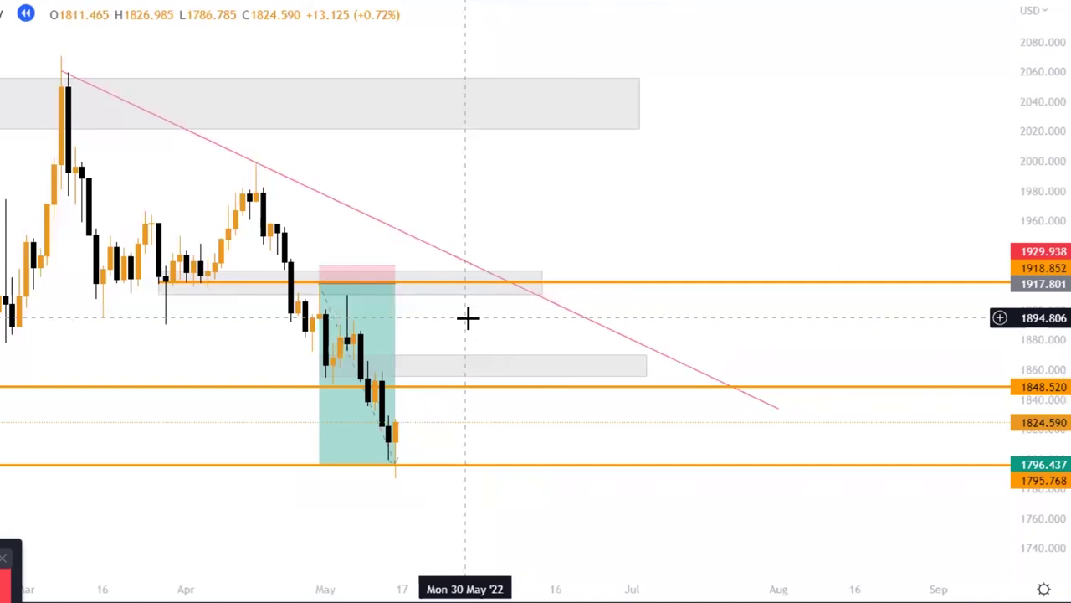
Delete the three horizontal rays at 1848.52, 1918.852 and 1795.768
mouse_move(334, 376)
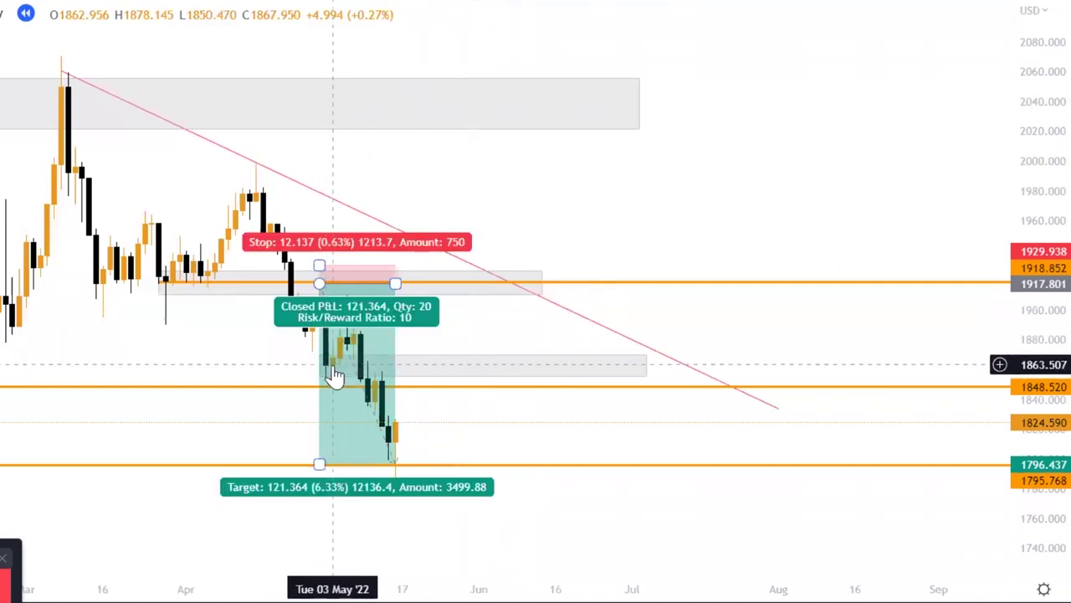
left_click(103, 387)
key("Delete")
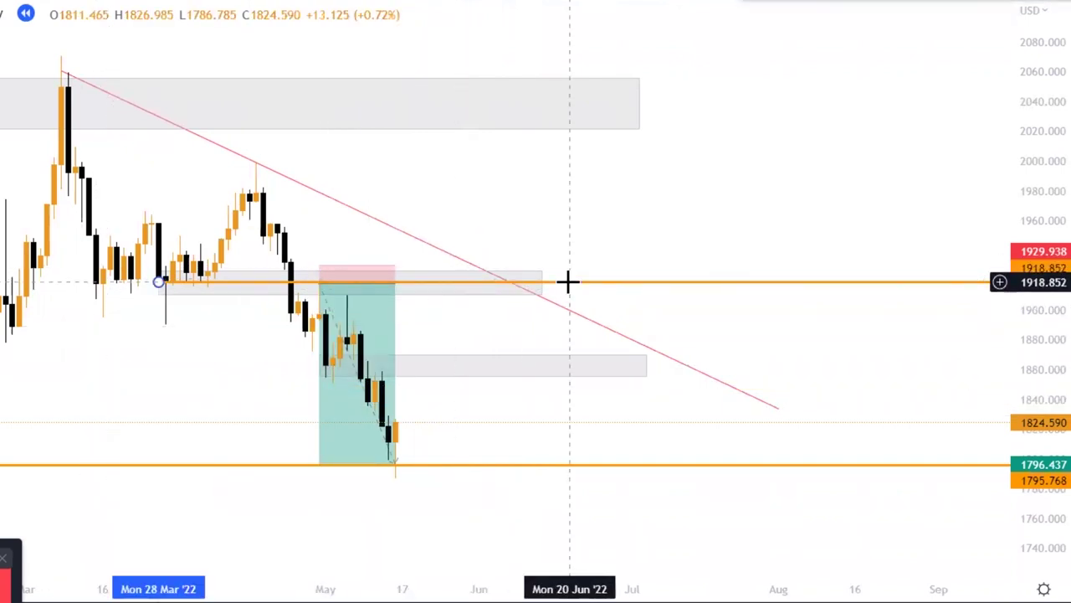
key("Delete")
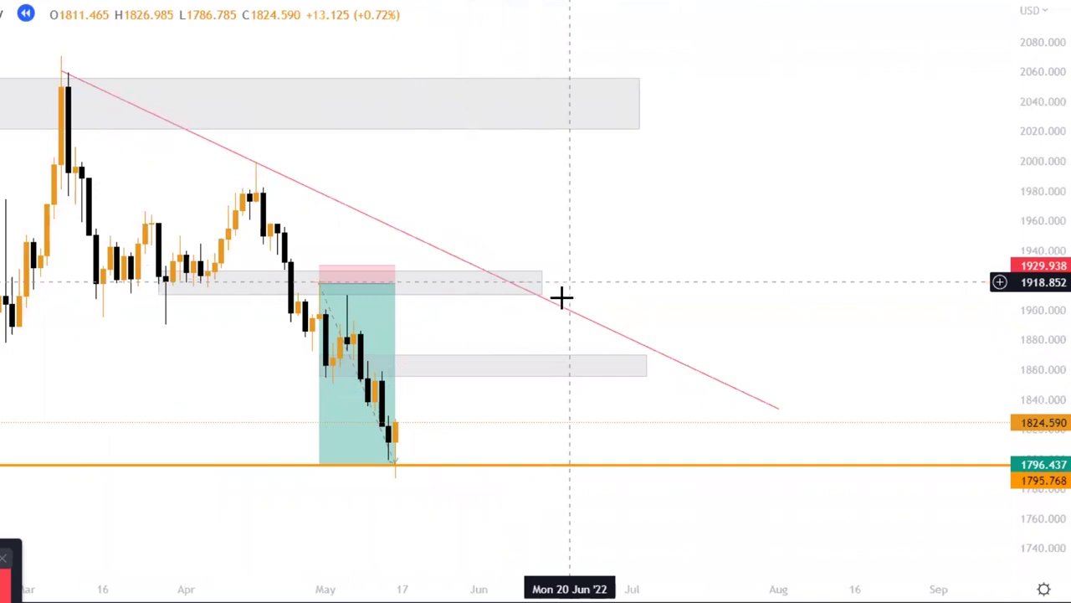
left_click(500, 466)
key("Delete")
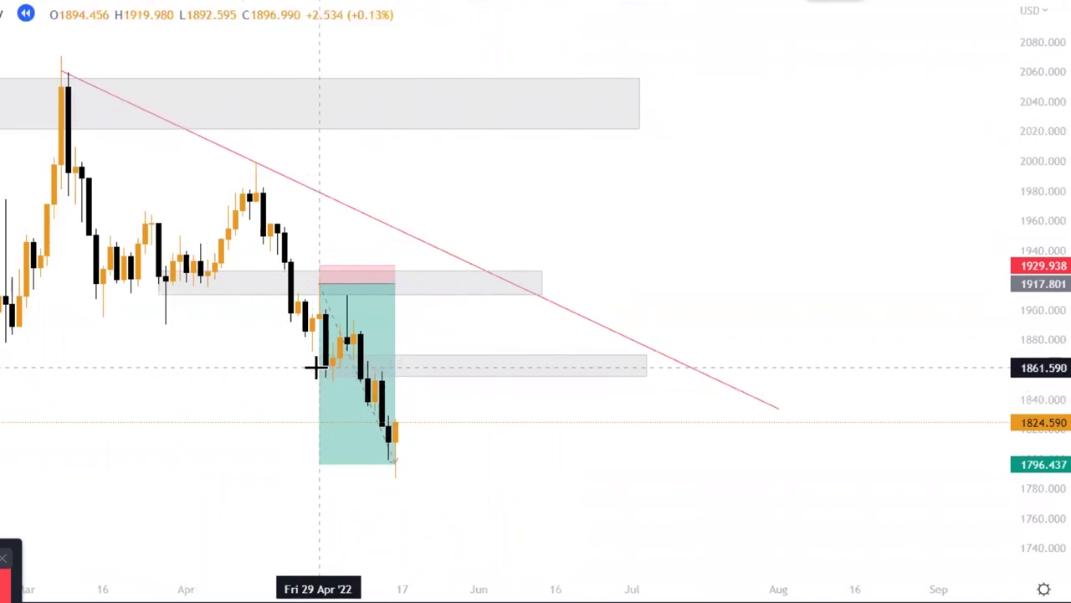
Add a horizontal ray at about 1862.23 through the newest zone and place a short position with its entry at about 1863.51
key("alt+h")
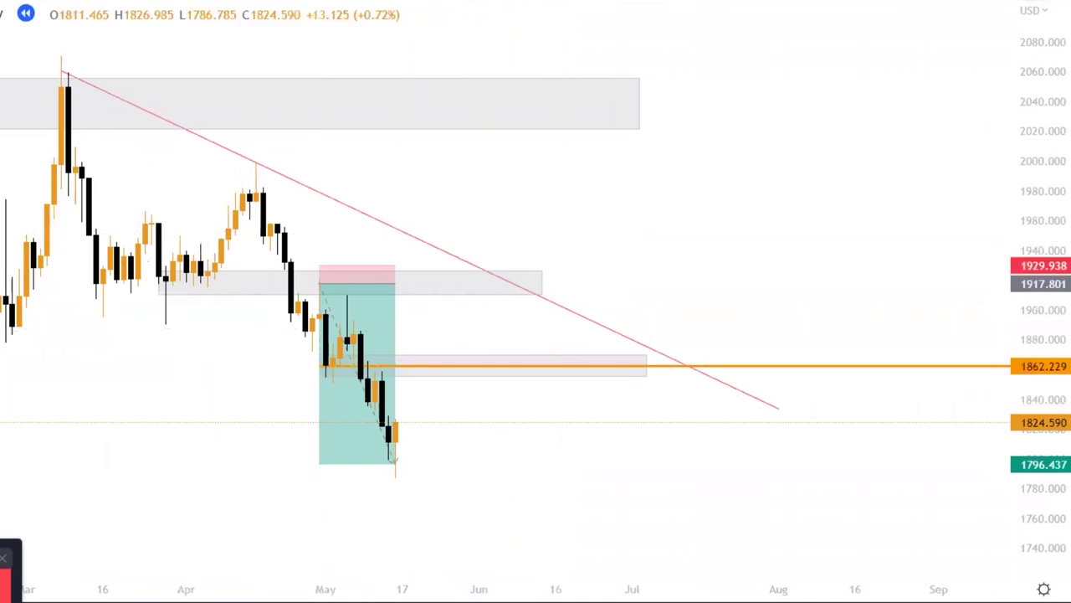
left_click(516, 365)
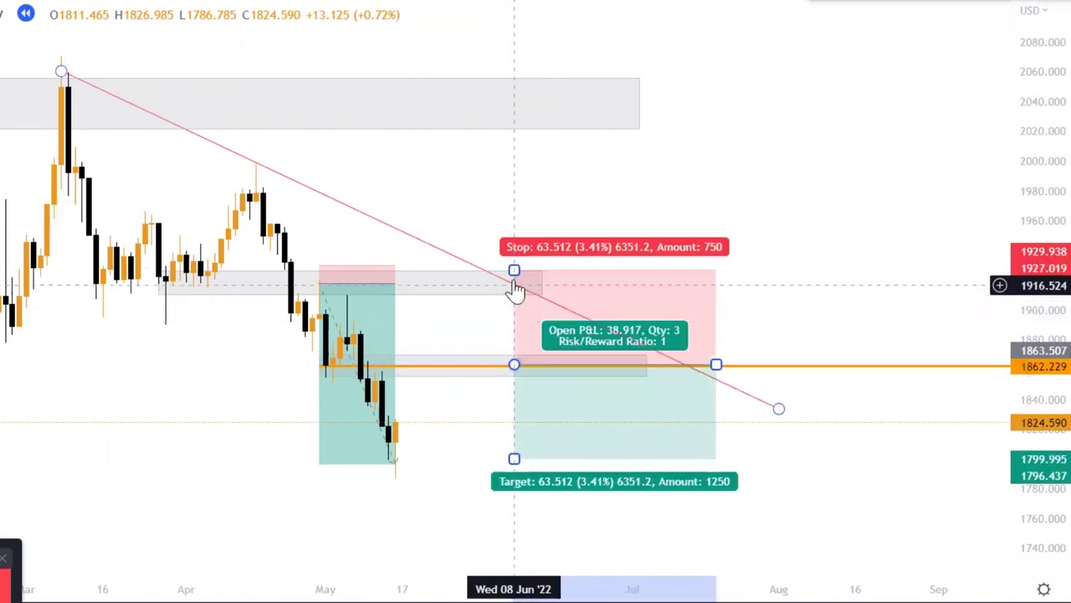
Tighten the new short position's stop to 1873.727, just above the zone
left_click_drag(514, 269, 548, 350)
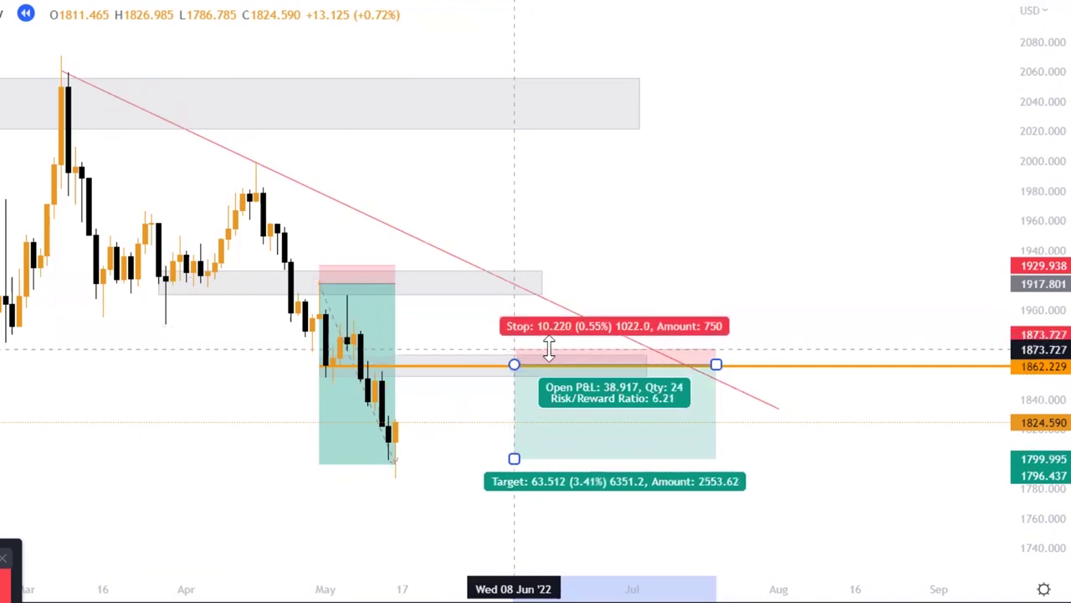
Draw two horizontal rays from the earlier swing lows, at 1791.525 and 1769.271
left_click_drag(456, 439, 605, 251)
left_click_drag(696, 216, 712, 191)
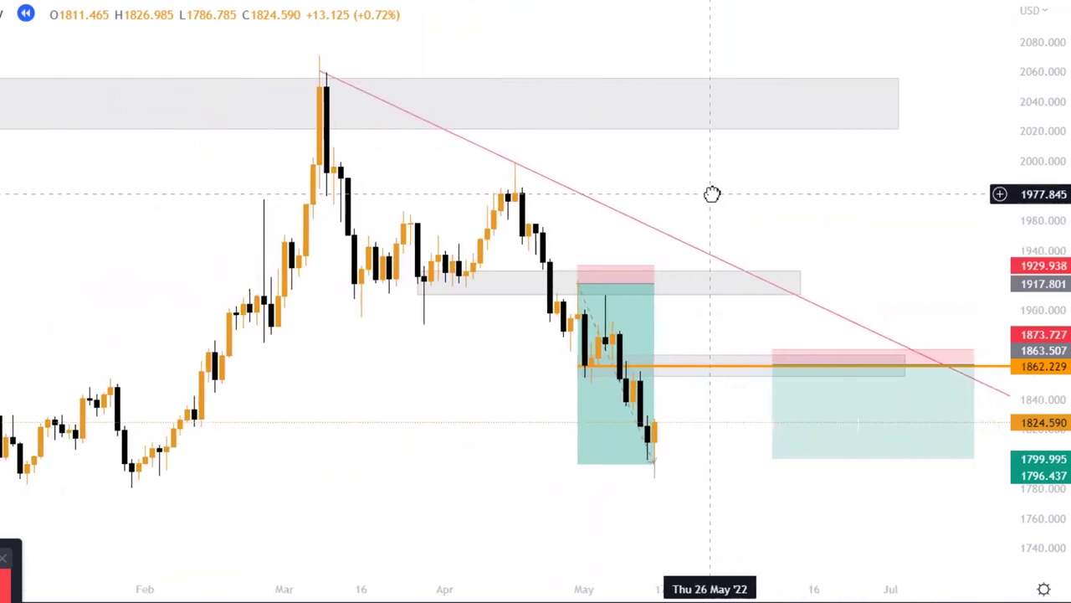
left_click_drag(1060, 283, 1060, 251)
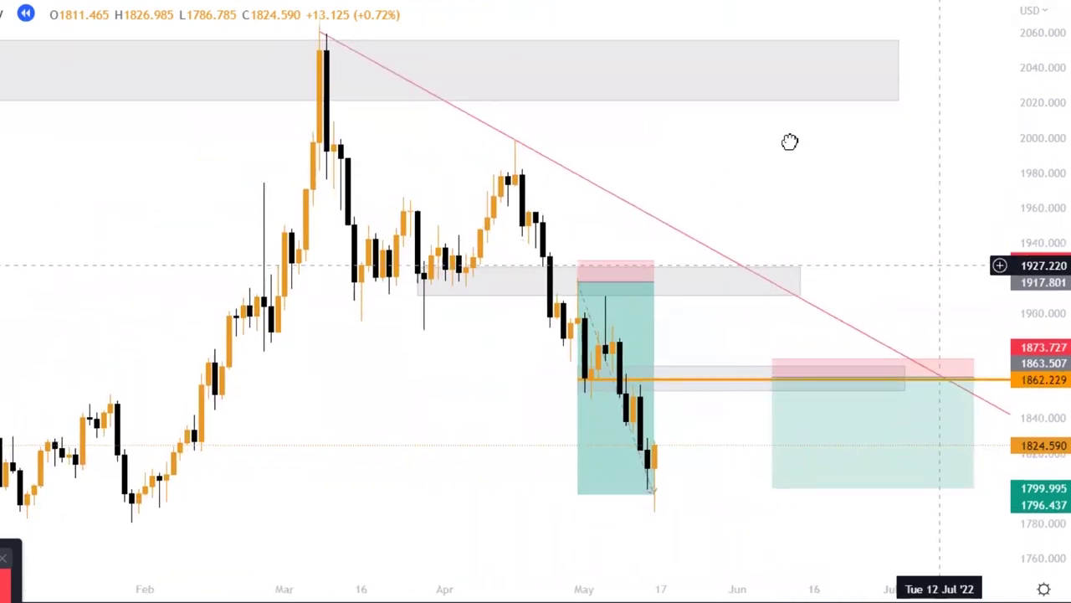
left_click_drag(789, 143, 736, 92)
left_click(16, 128)
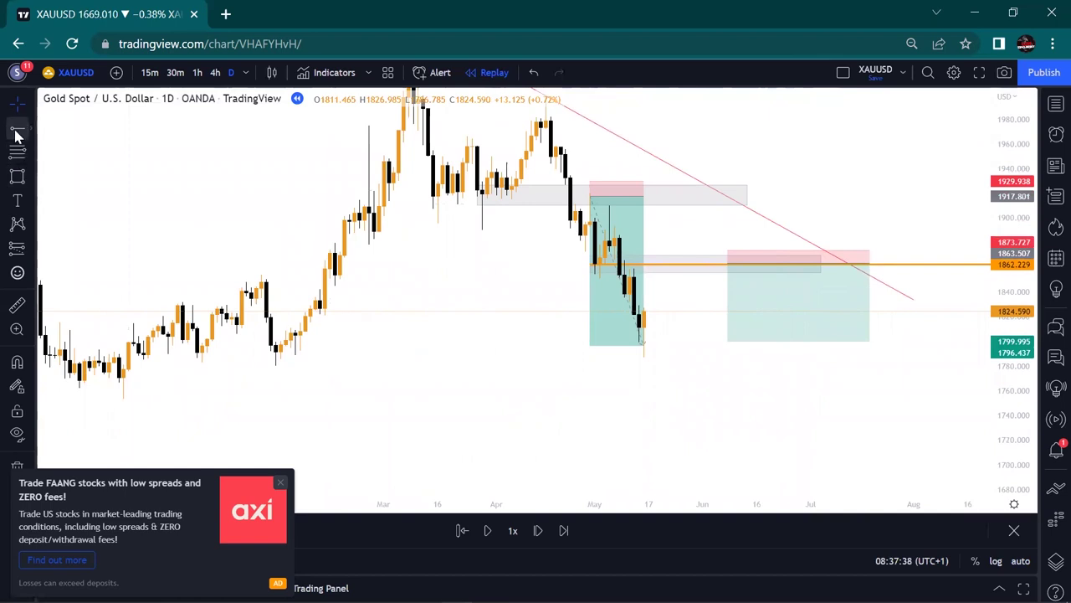
left_click(271, 351)
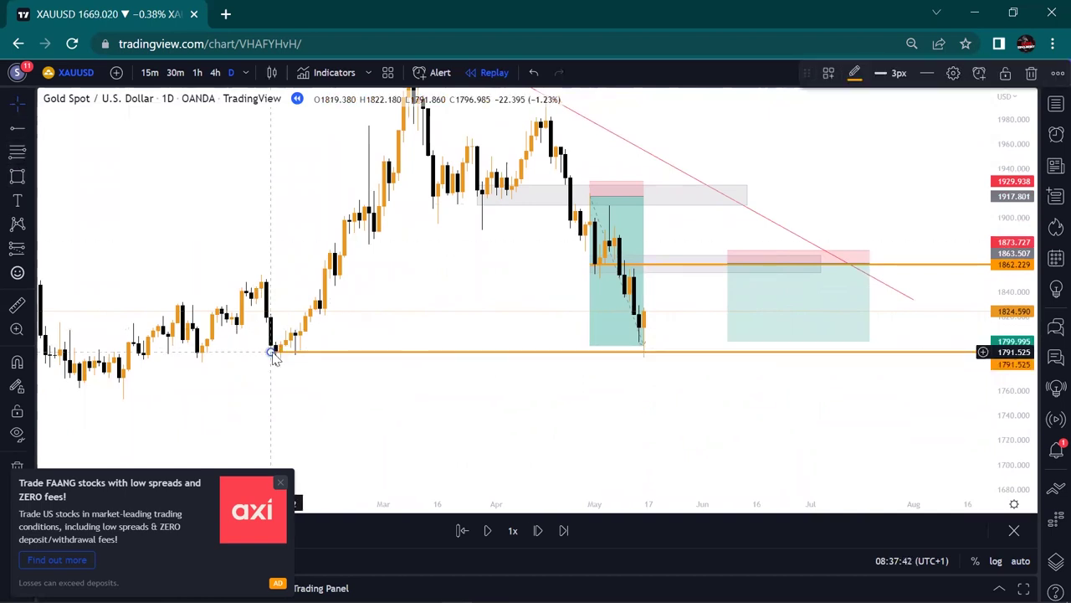
left_click(17, 128)
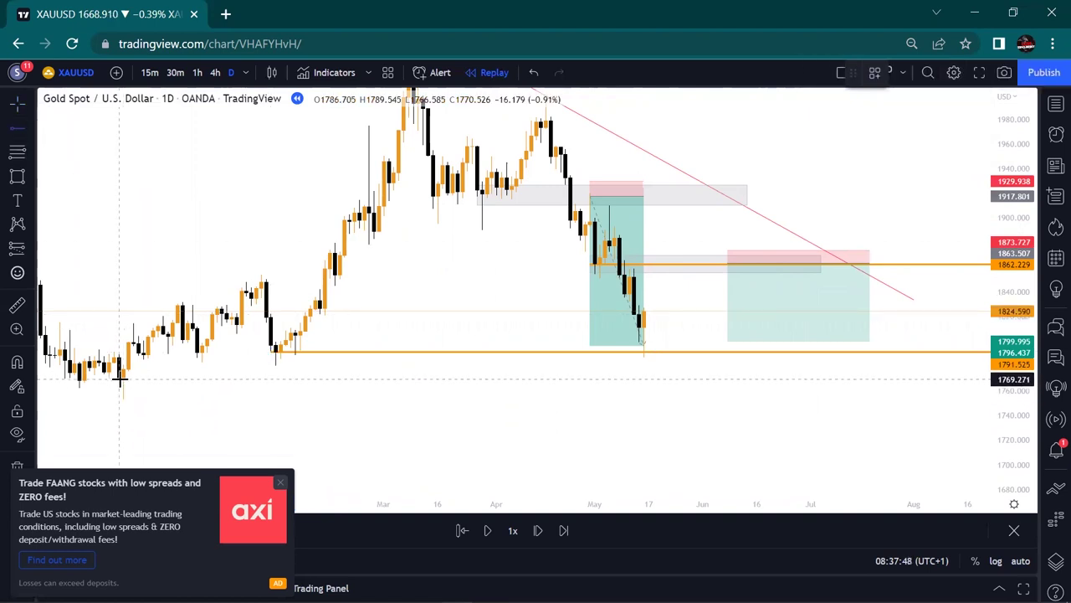
left_click(120, 379)
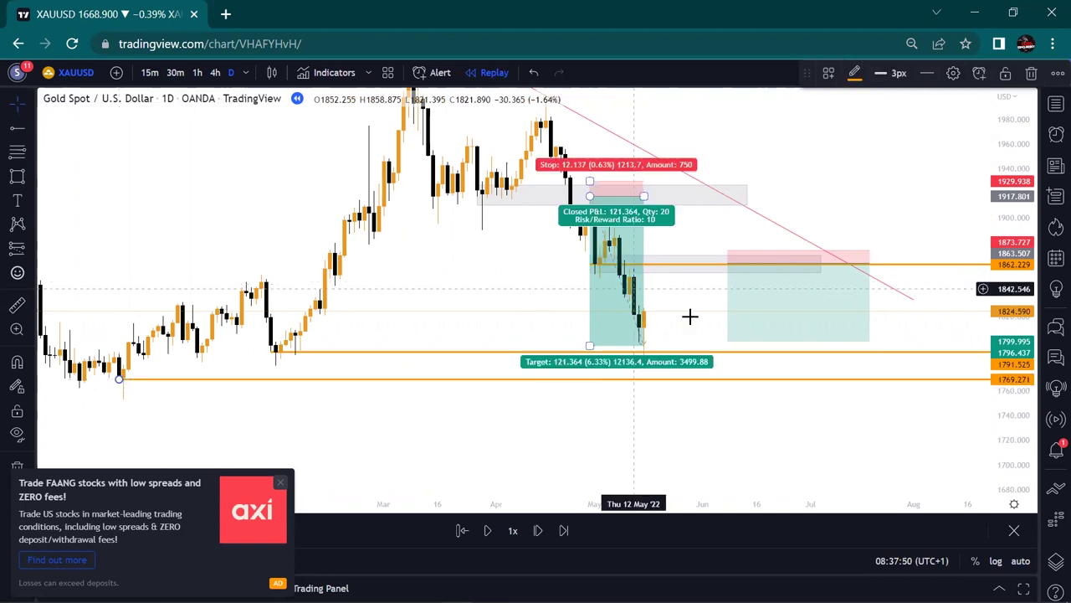
Set the new short position's target to 1769.813, its end date to 27 June 2022 and its entry to 1861.544
left_click_drag(729, 341, 743, 379)
left_click_drag(870, 264, 790, 273)
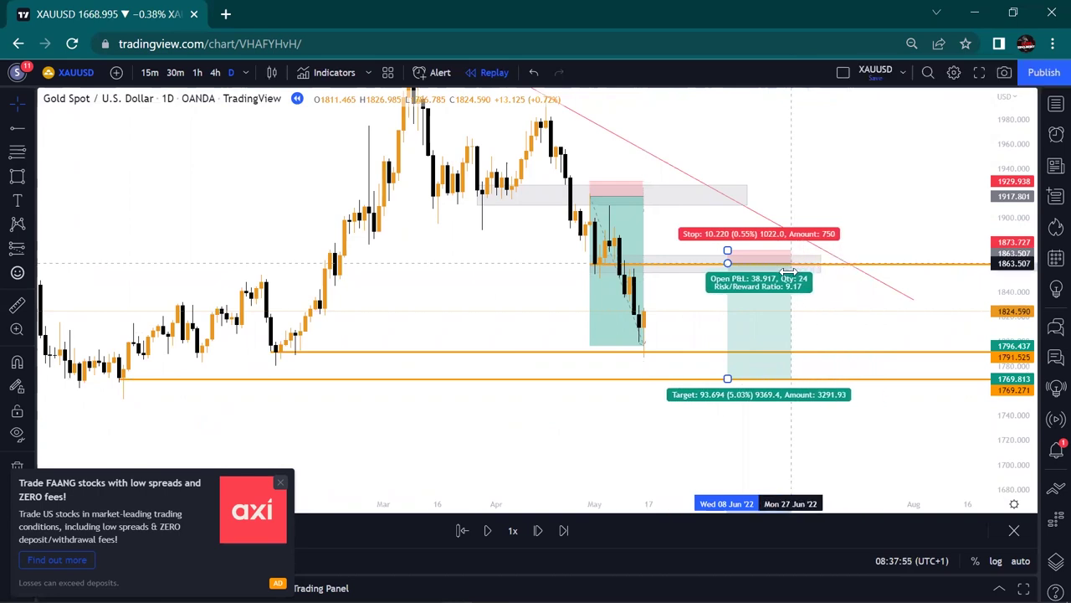
left_click(857, 255)
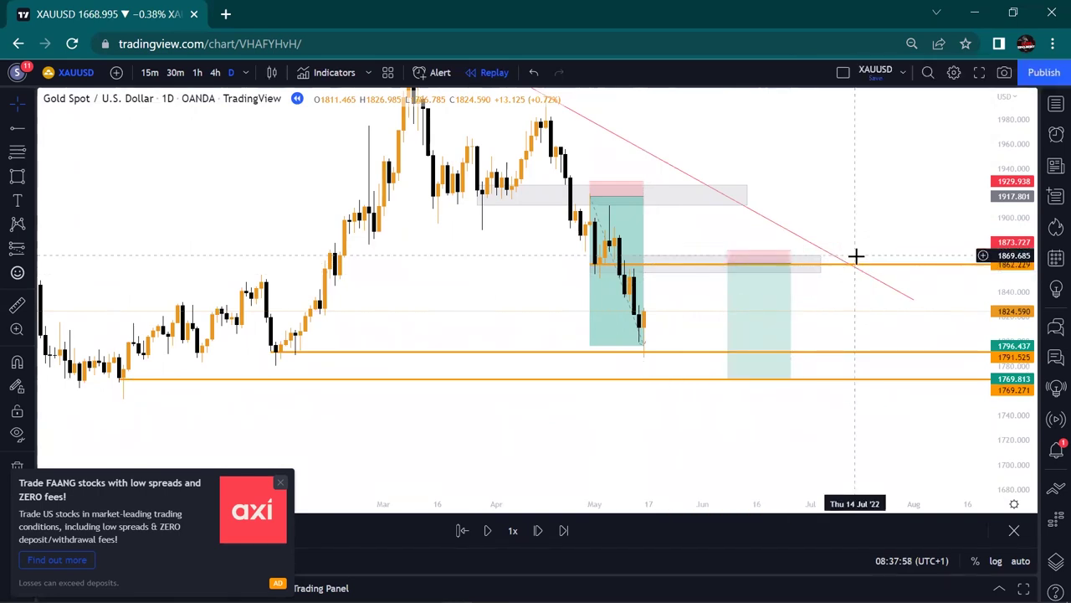
left_click(727, 267)
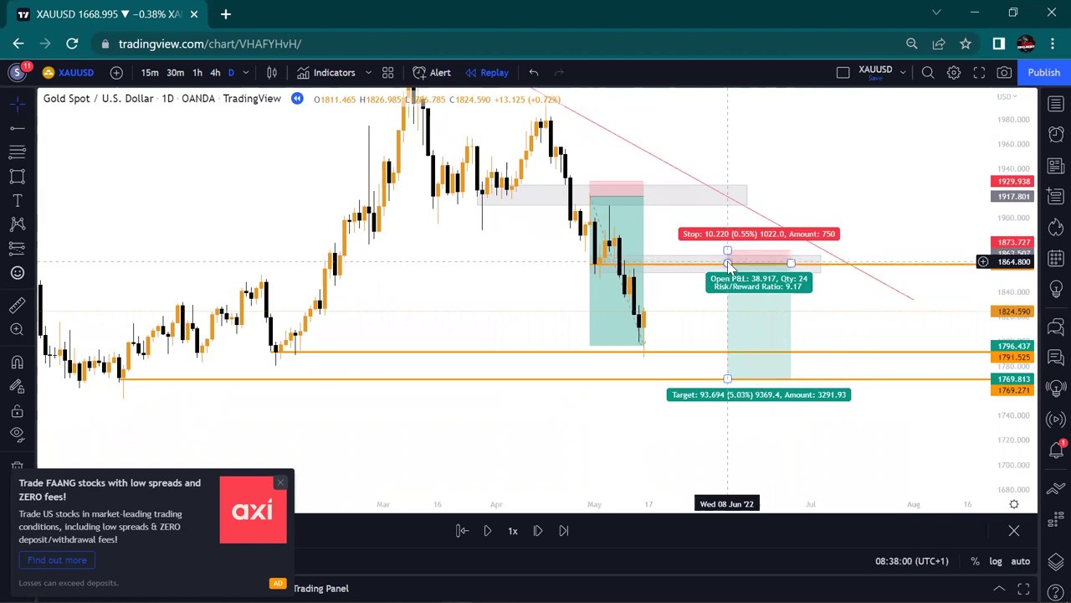
left_click_drag(727, 268, 728, 269)
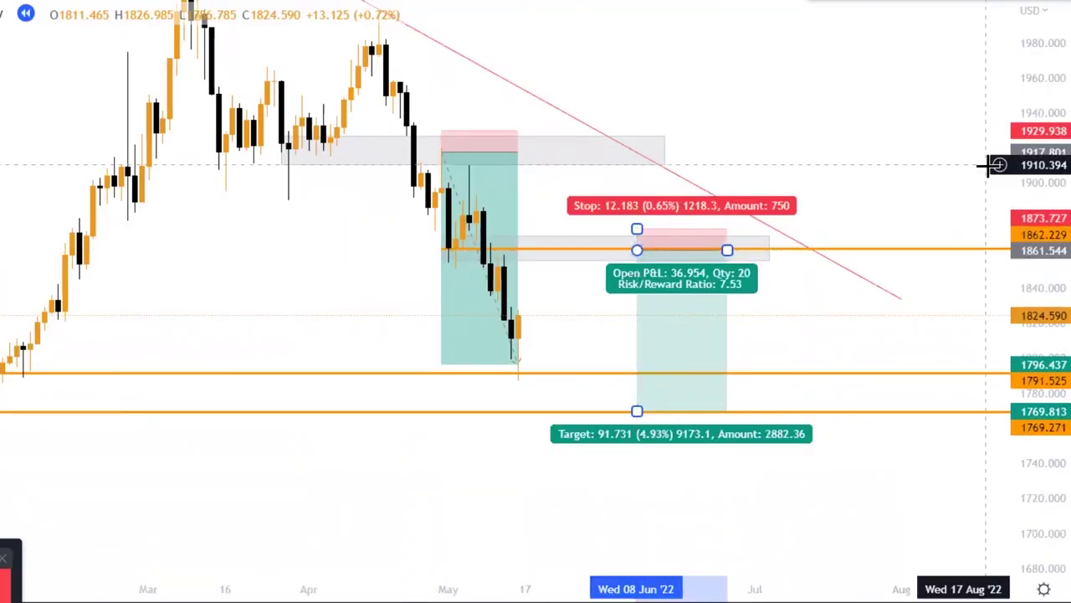
left_click(973, 205)
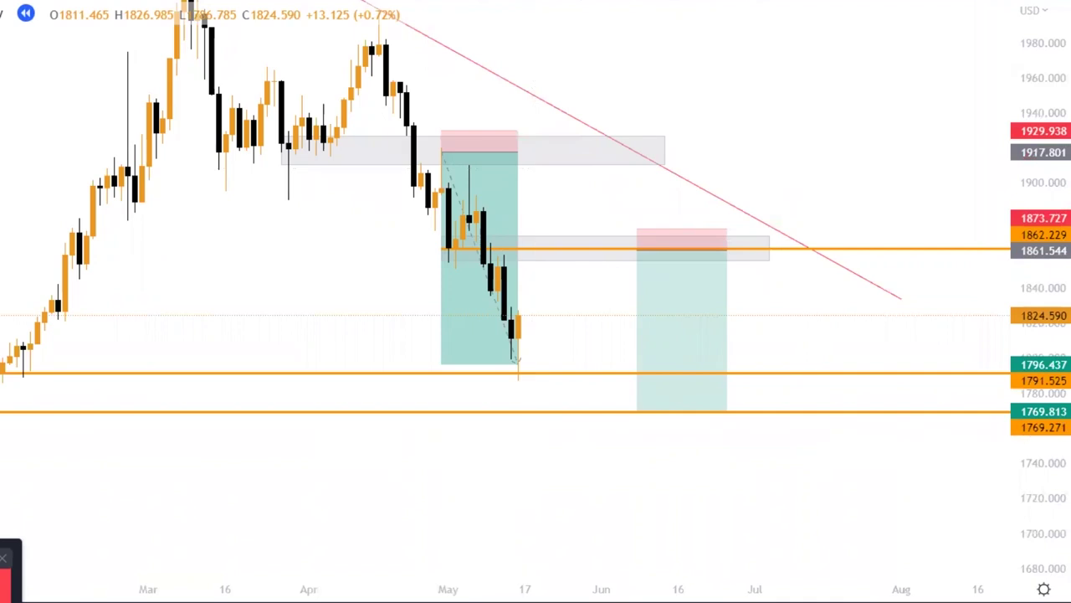
Advance the bar replay until price reaches the second short position's entry level in the zone
key("shift+Down")
key("shift+Down")
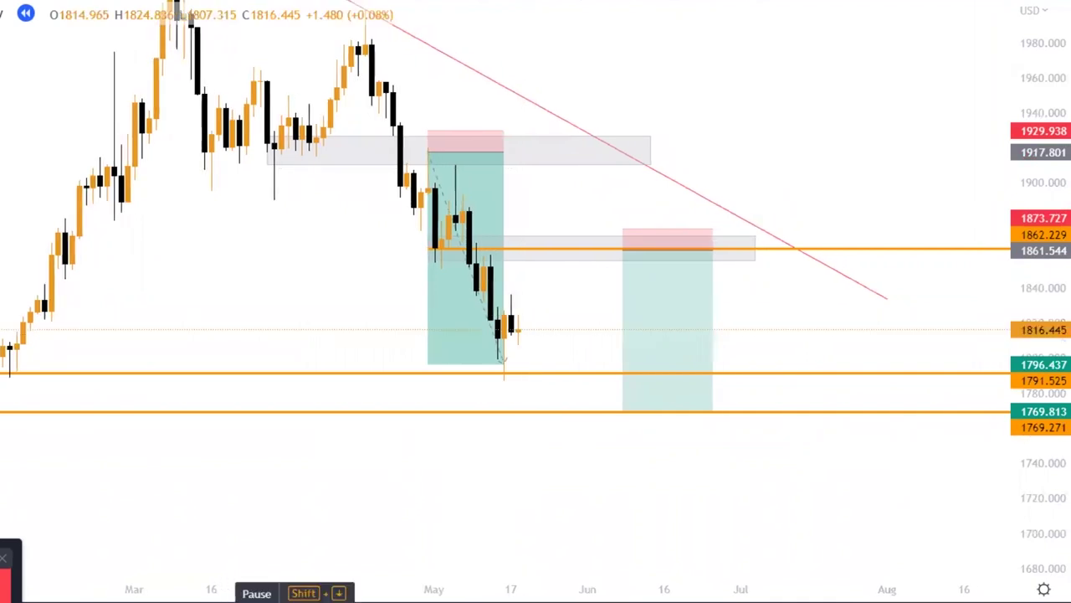
key("shift+Down")
key("shift+Down")
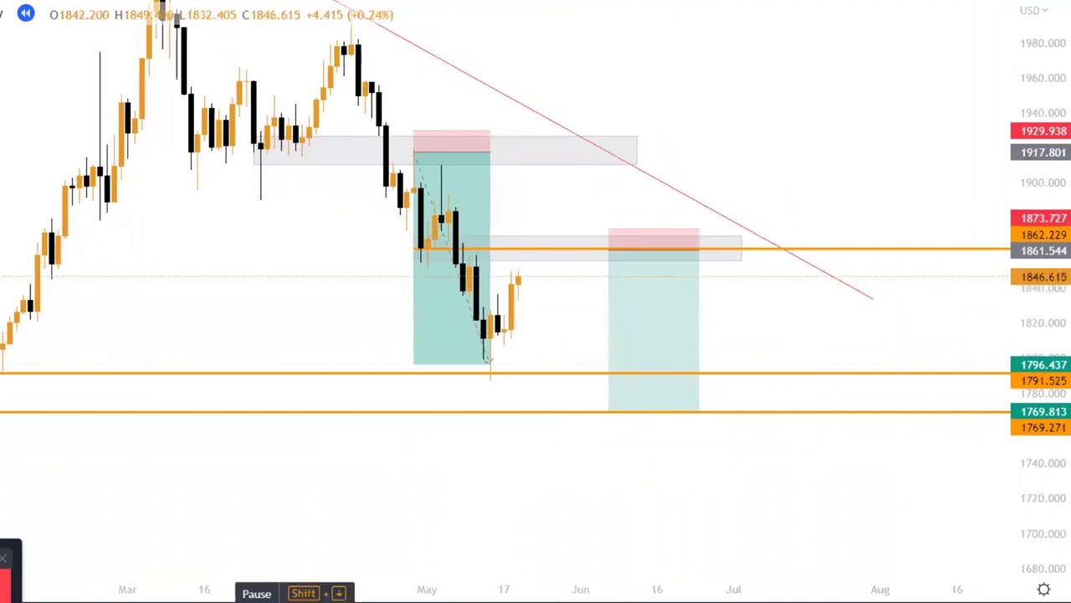
key("shift+Down")
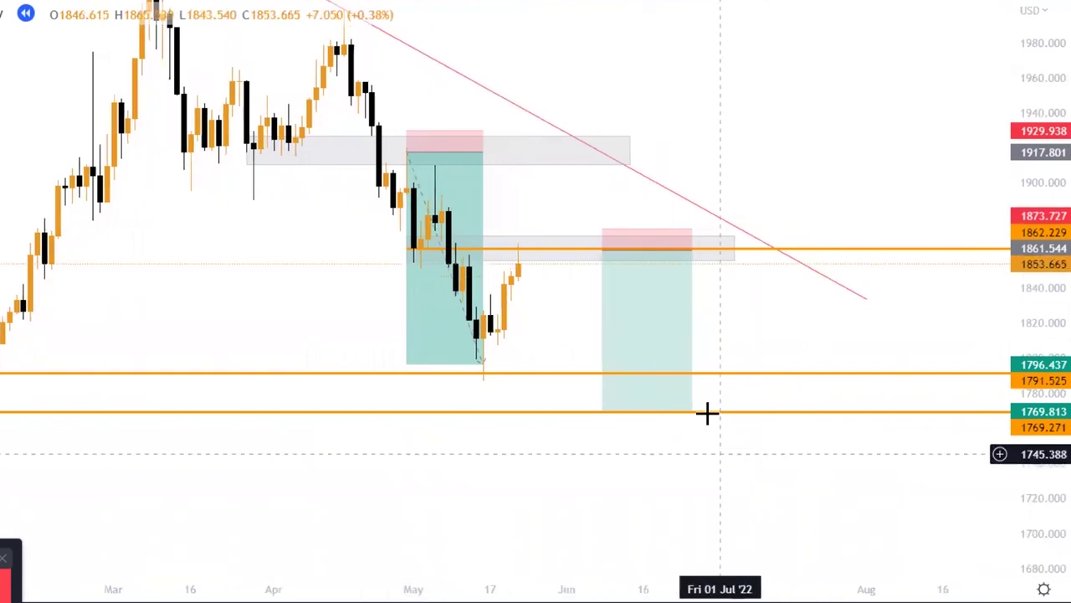
Shift the second short position back in time so it starts on the entry candle of 23 May 2022
left_click(686, 376)
key("Left")
key("Left")
key("Left")
key("Left")
key("Left")
key("Left")
key("Left")
key("Left")
key("Left")
key("Left")
key("Left")
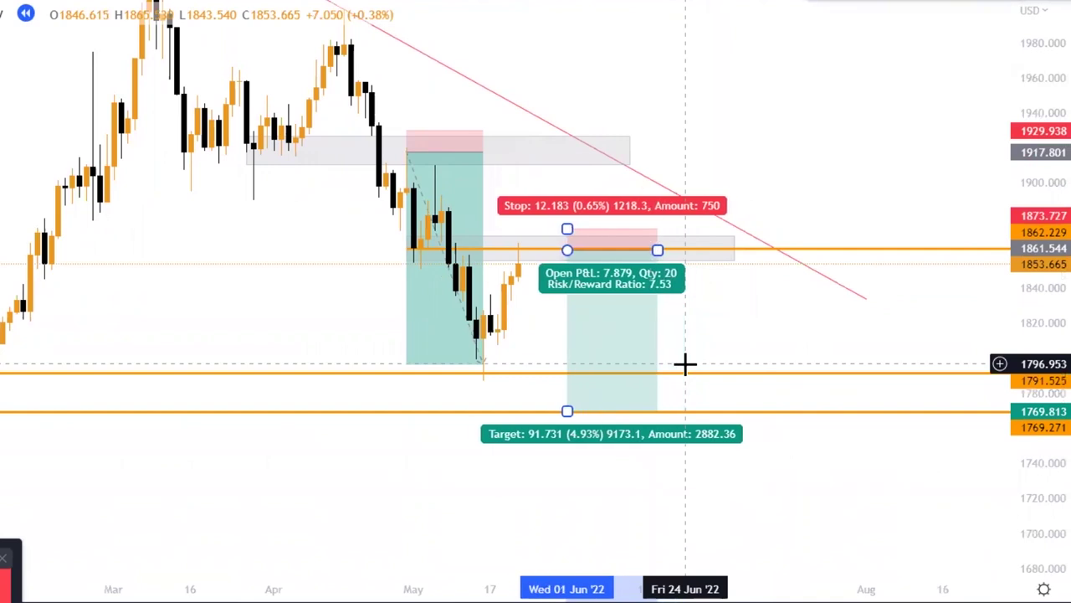
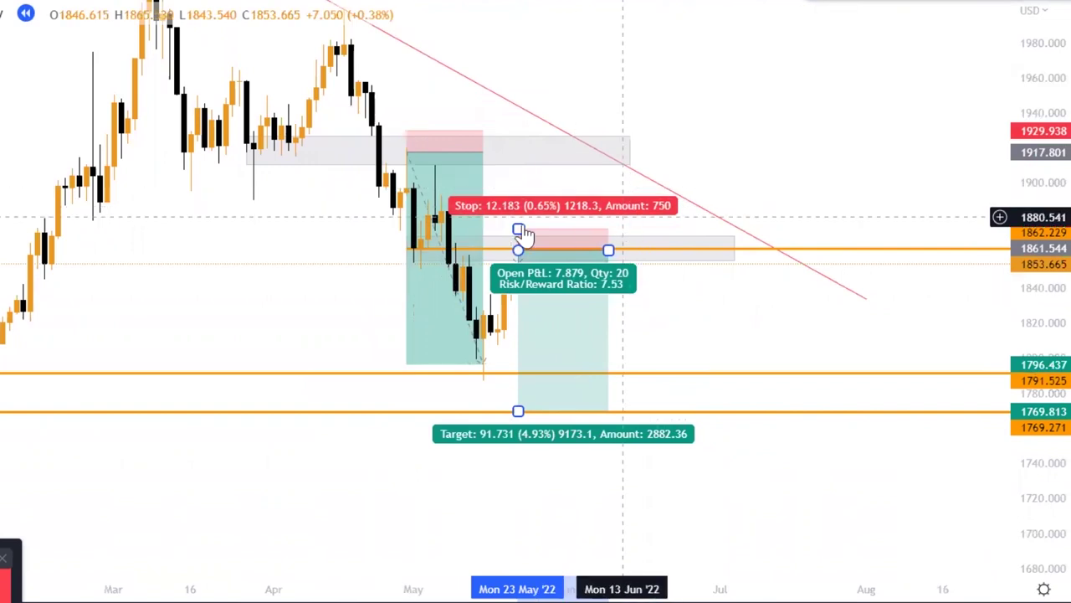
left_click(715, 194)
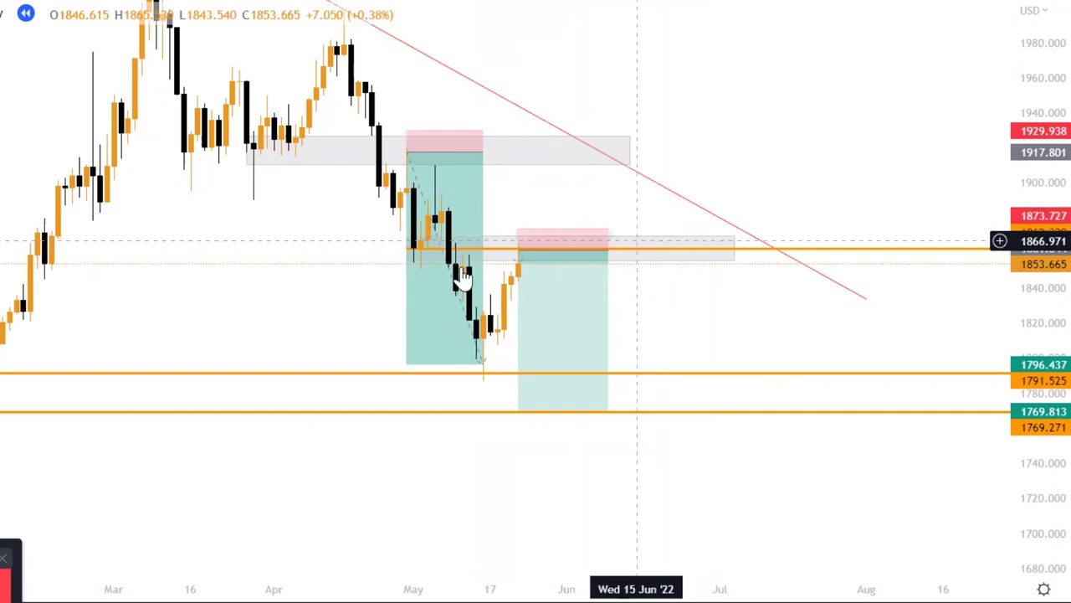
mouse_move(423, 244)
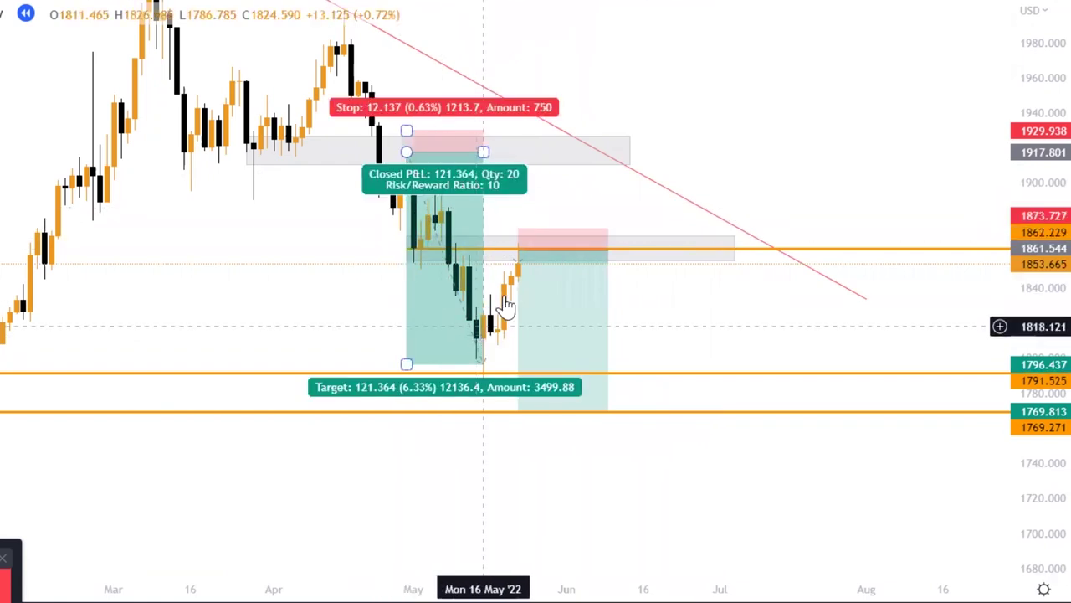
mouse_move(525, 259)
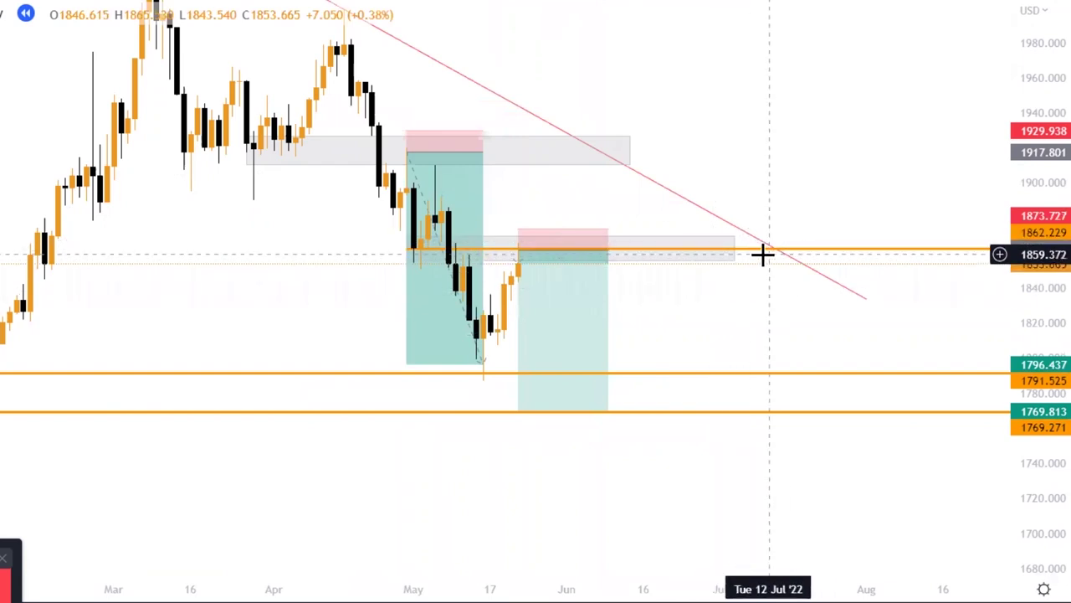
mouse_move(543, 369)
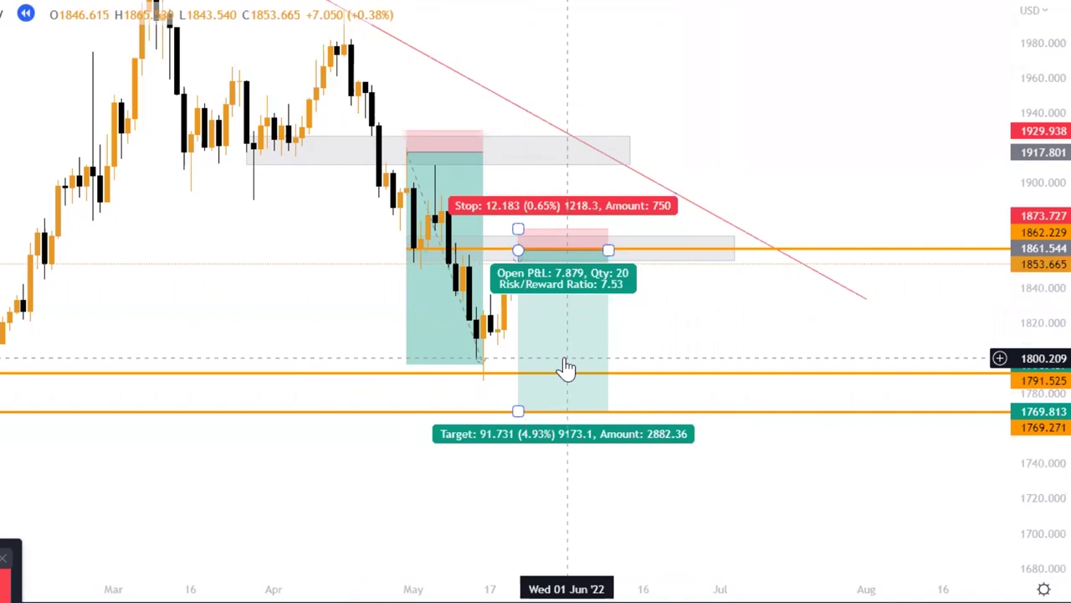
left_click(454, 251)
left_click(533, 182)
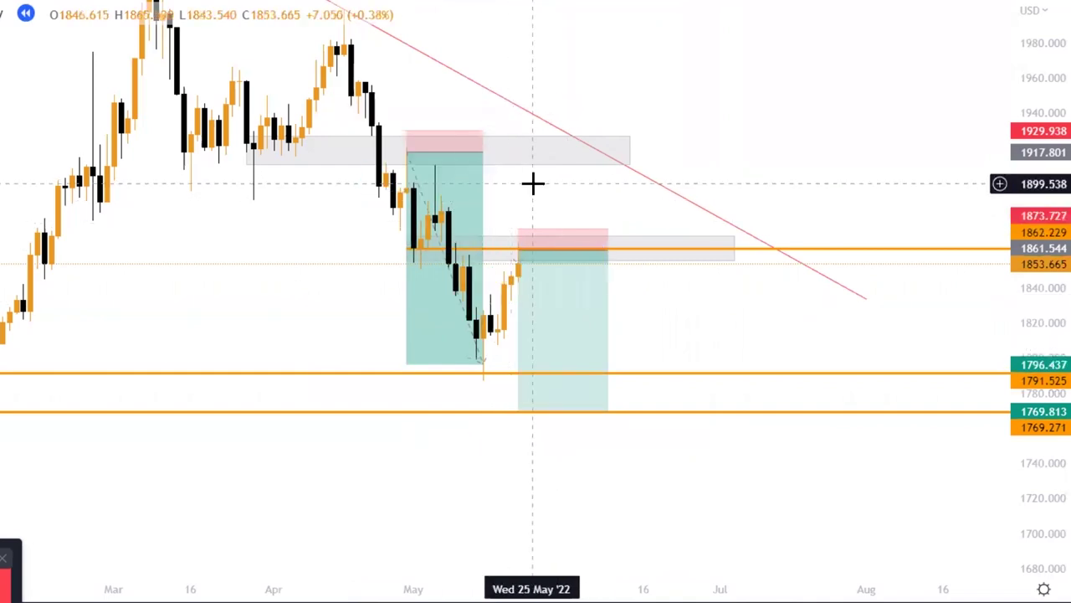
Move the first short position back into April 2022 to uncover the May candles
left_click_drag(483, 151, 288, 152)
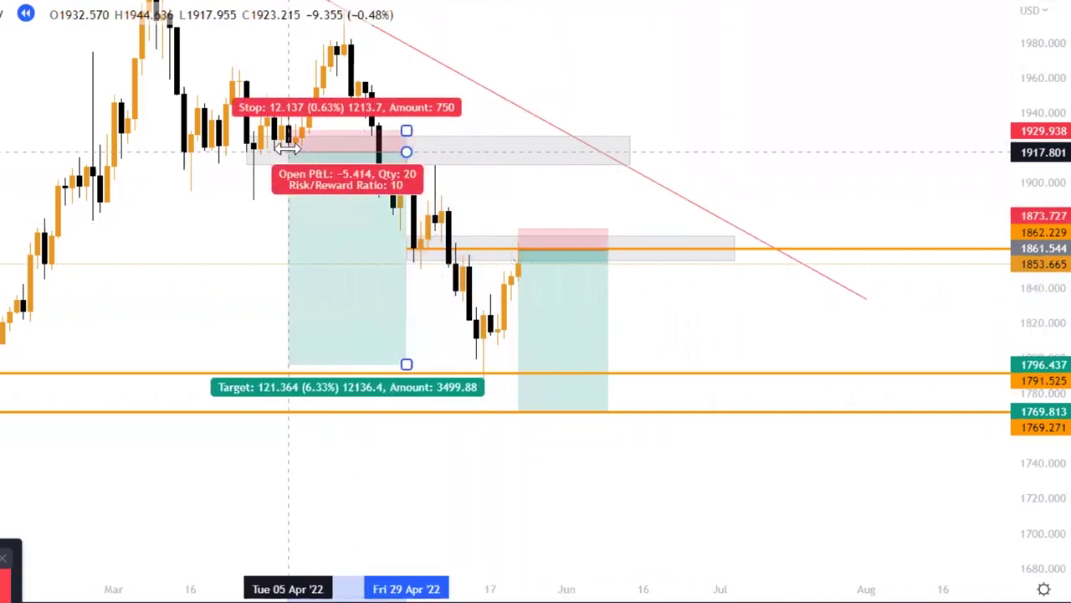
left_click(514, 192)
left_click(406, 154)
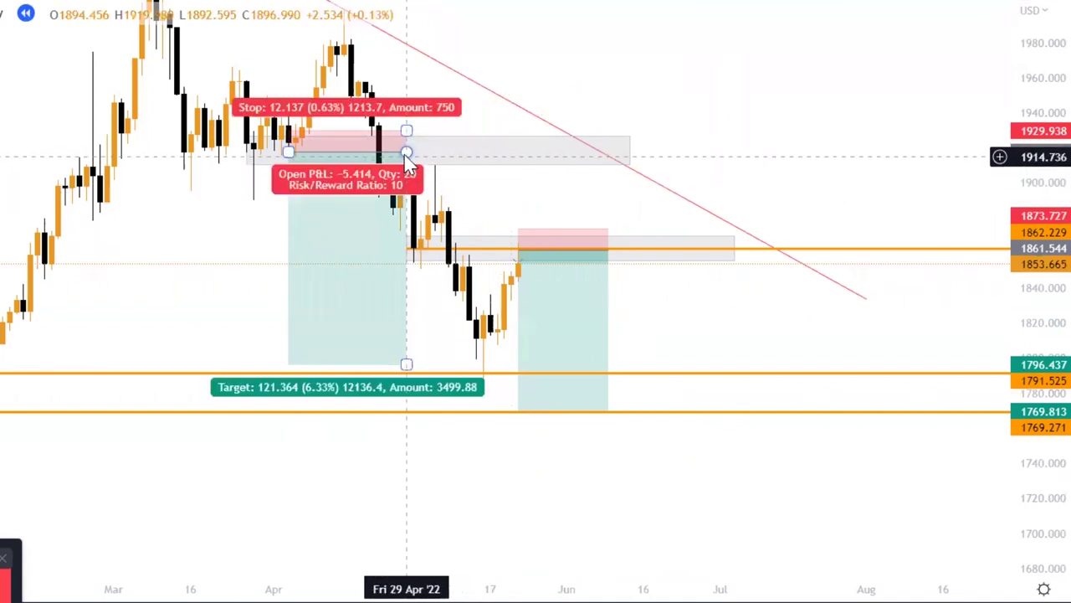
left_click_drag(407, 154, 400, 154)
left_click(517, 204)
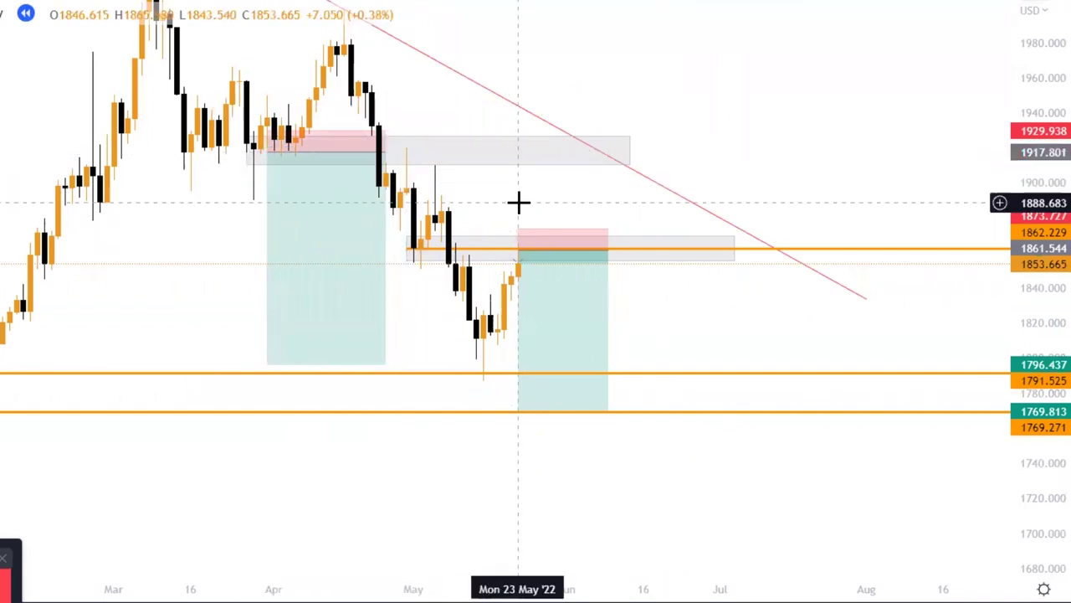
Place a short position from 2 May to 17 May 2022 with entry 1897.367, stop 1928.306 and target 1790.982
left_click_drag(519, 203, 409, 165)
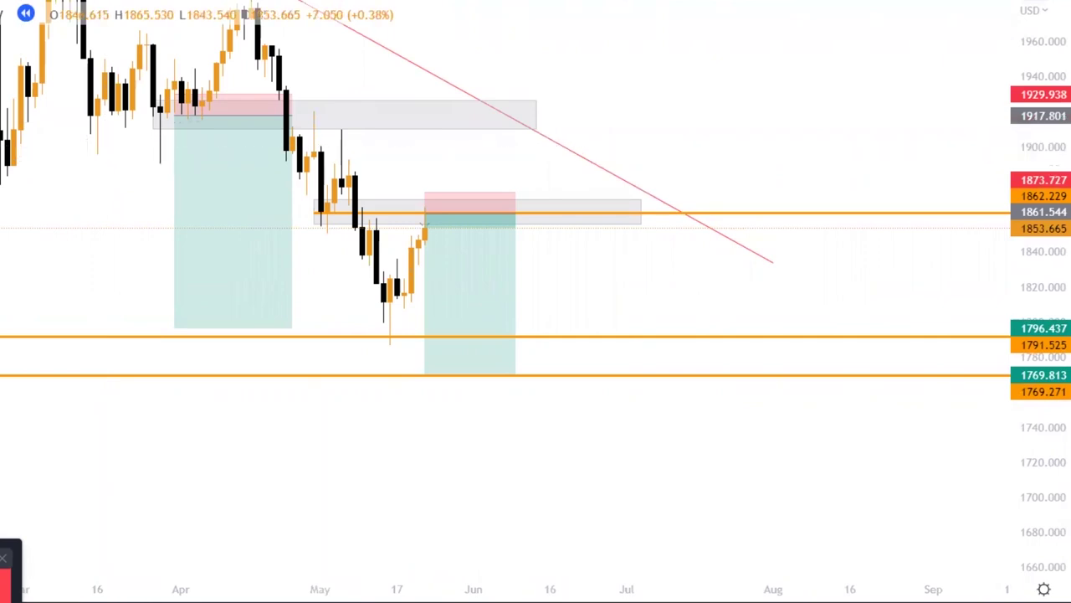
left_click(327, 150)
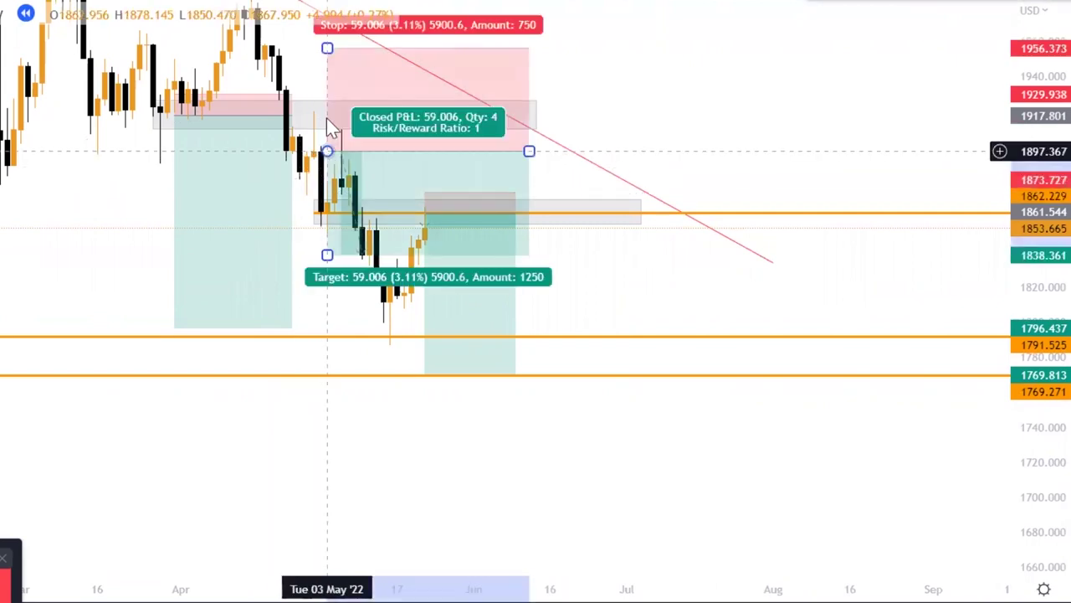
left_click_drag(327, 153, 320, 154)
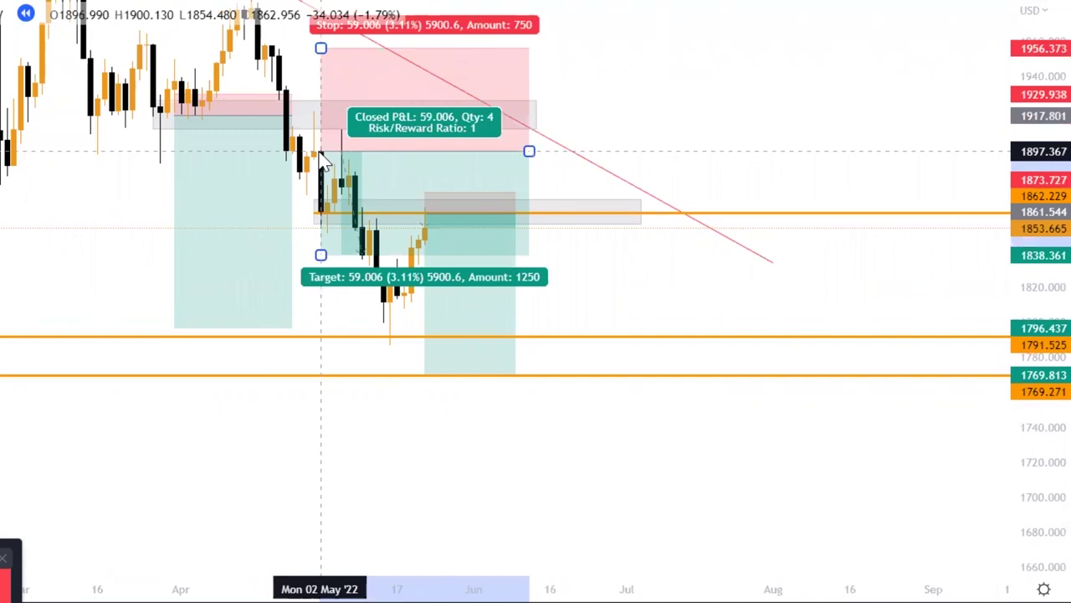
left_click_drag(321, 48, 333, 98)
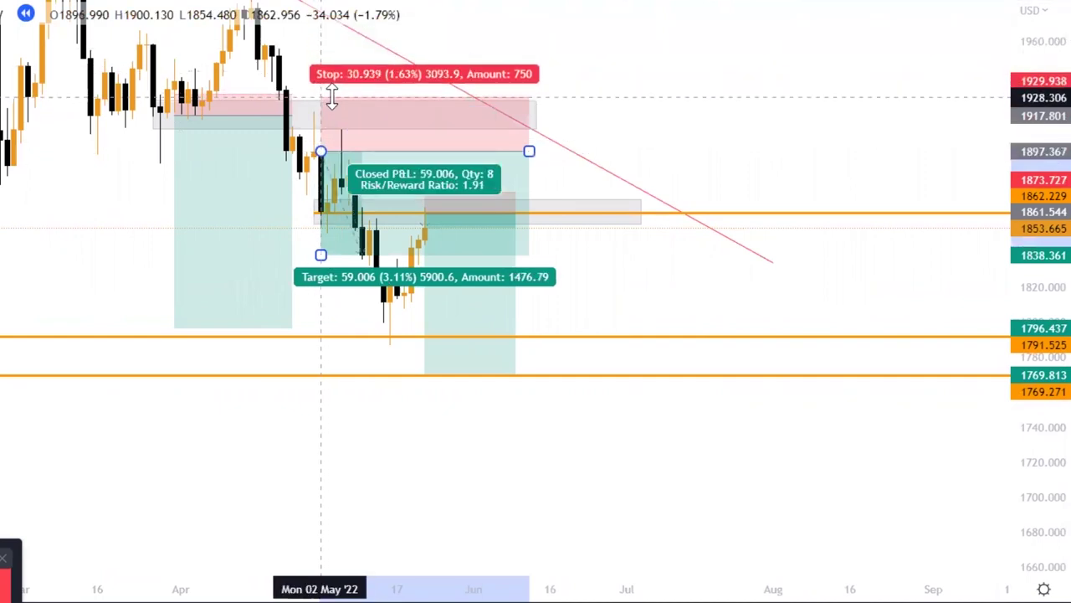
left_click_drag(321, 253, 321, 337)
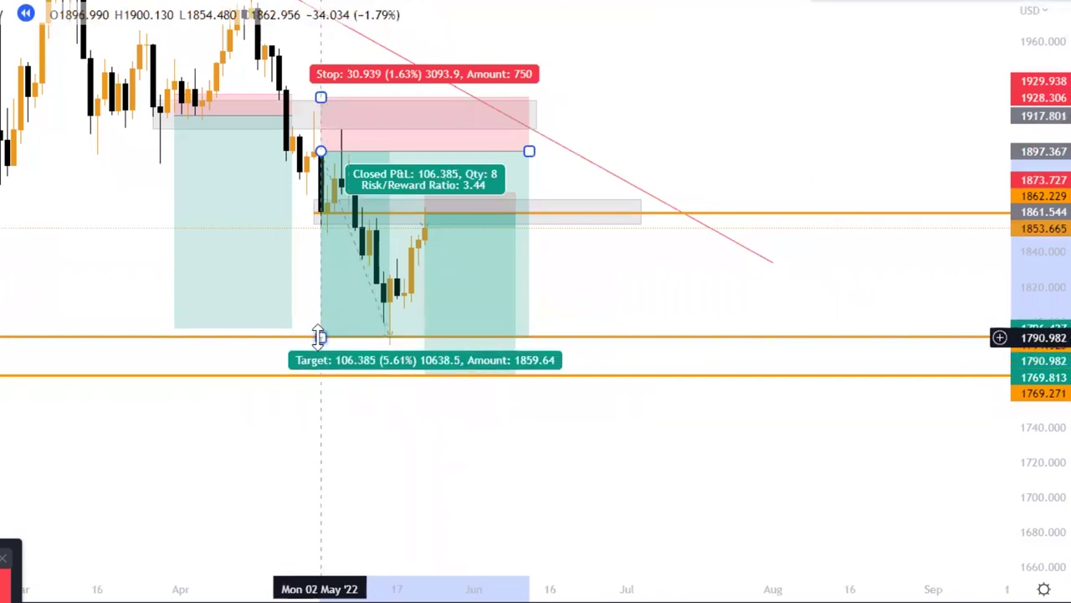
left_click_drag(529, 151, 397, 152)
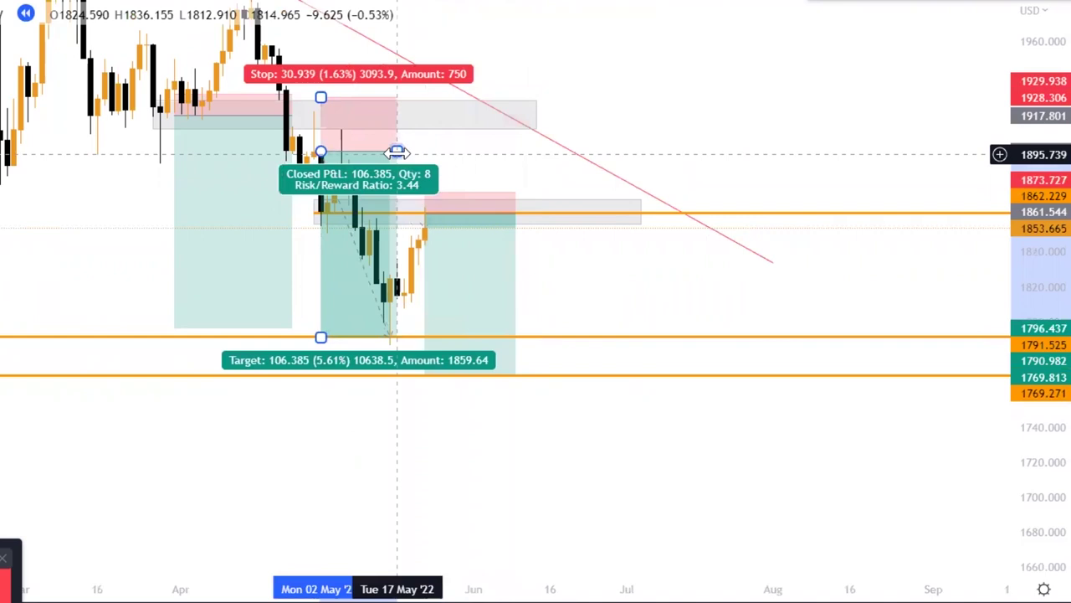
left_click(465, 155)
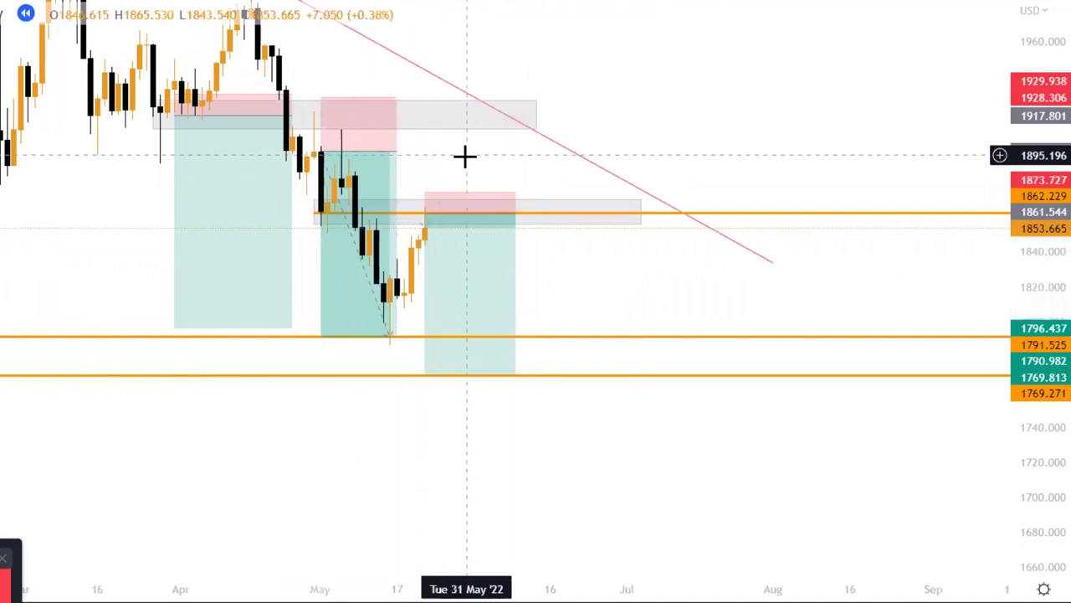
Delete the short position entered on 2 May 2022 and undo the first short position's move into April
left_click(339, 168)
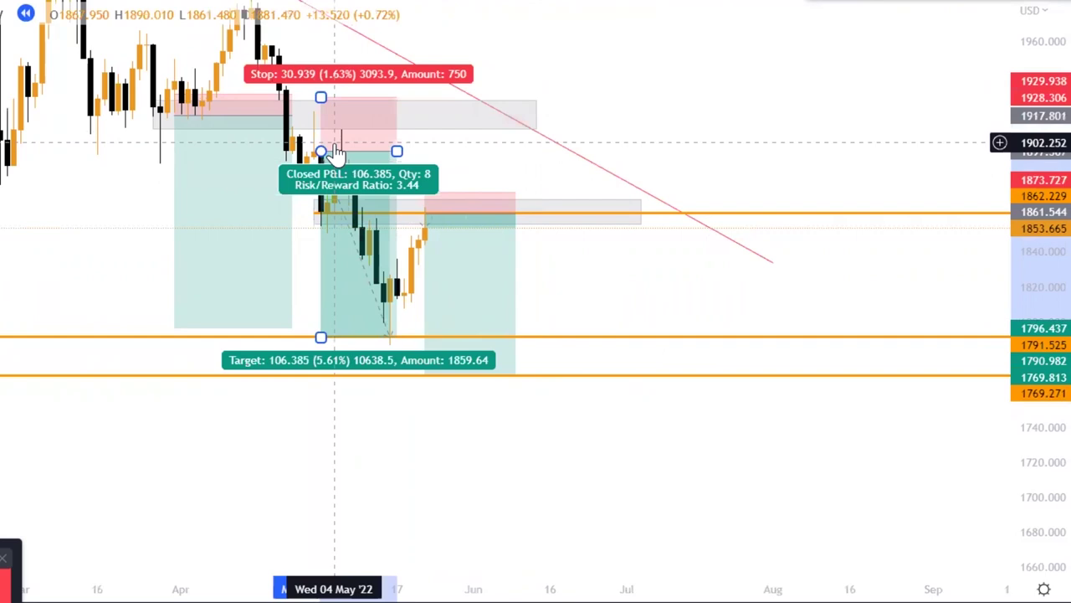
key("Delete")
key("ctrl+z")
key("ctrl+z")
key("ctrl+z")
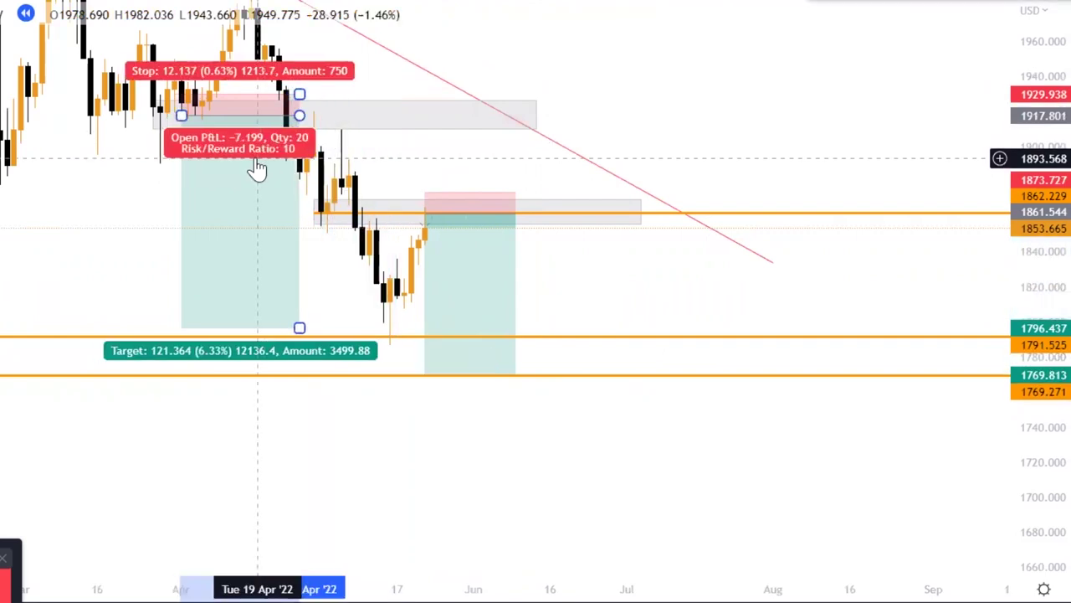
key("ctrl+z")
key("ctrl+z")
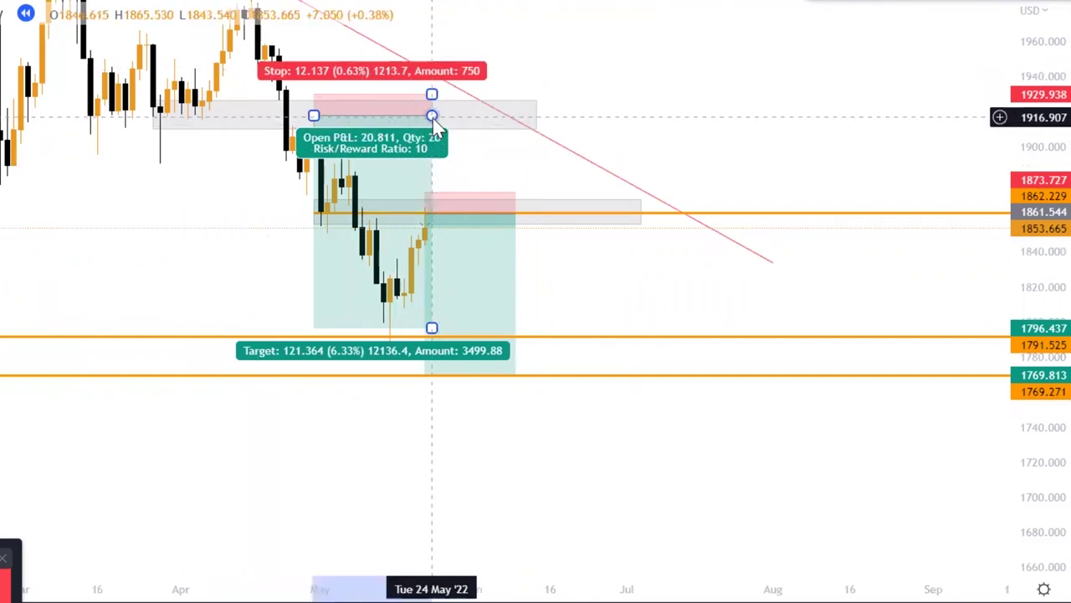
Narrow the first short position to about eight bars and shift it back so it starts in late April 2022
left_click_drag(315, 116, 480, 121)
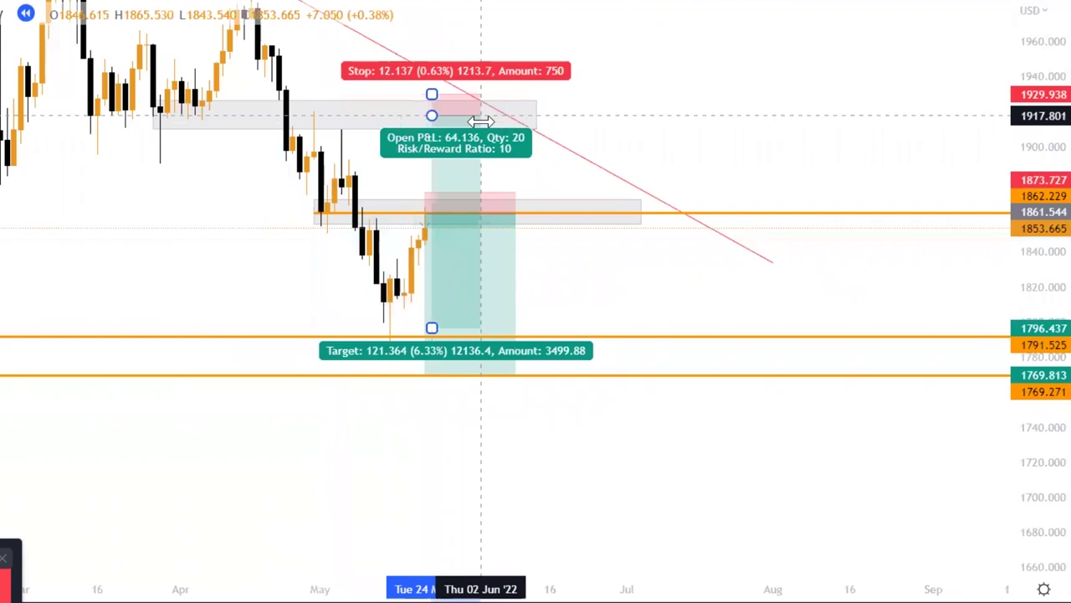
key("Left")
key("Left")
key("Left")
key("Left")
key("Left")
key("Left")
key("Left")
key("Left")
key("Left")
key("Left")
key("Left")
key("Left")
key("Left")
key("Left")
key("Left")
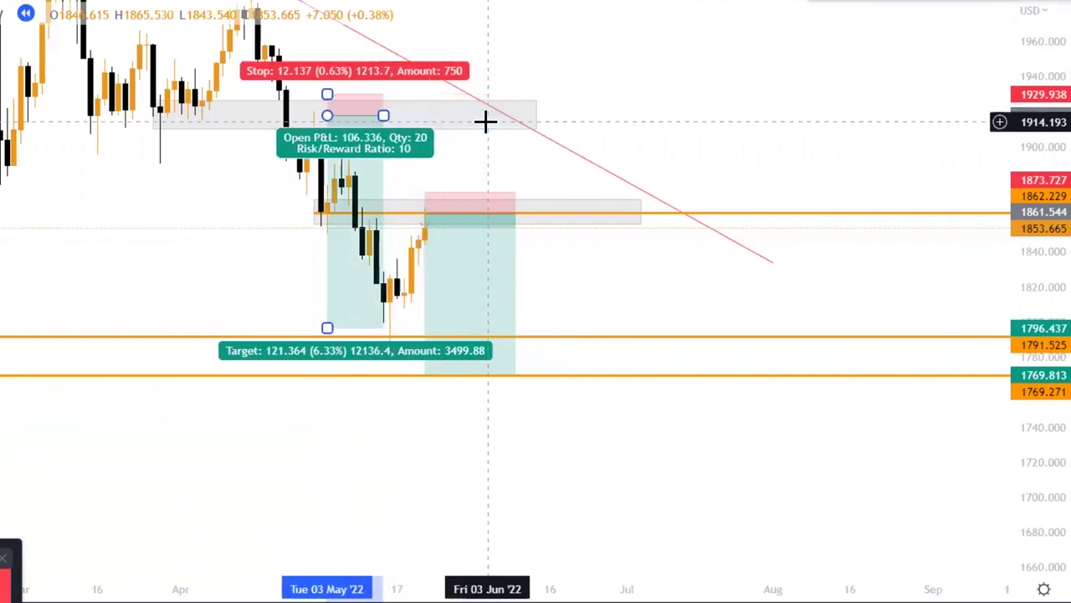
key("Left")
key("Left")
key("Left")
left_click(663, 102)
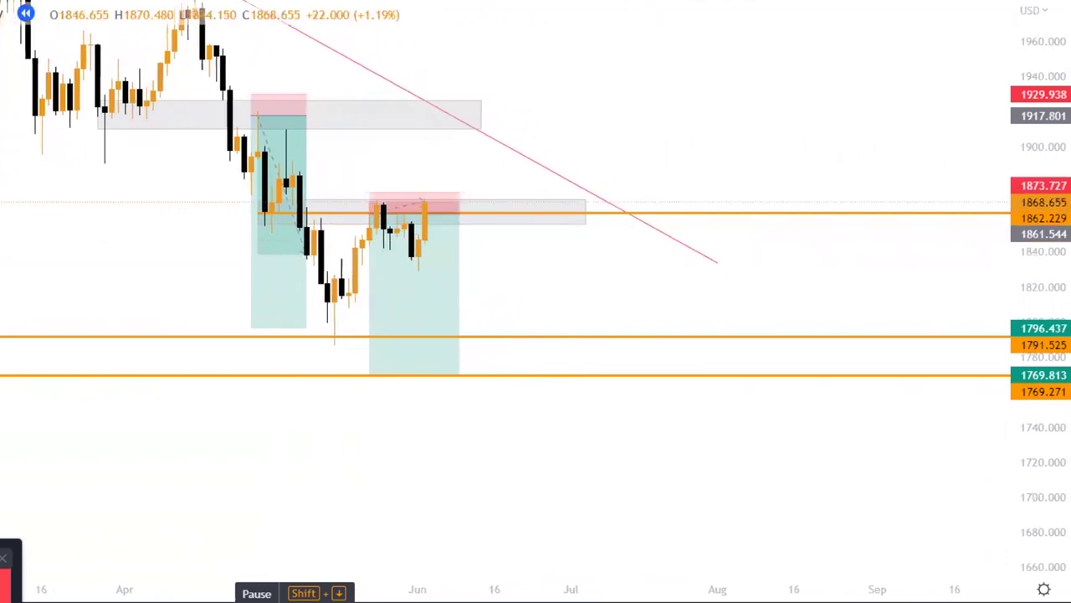
Play the replay forward to late June 2022, pausing along the way to review the second short position
key("shift+Down")
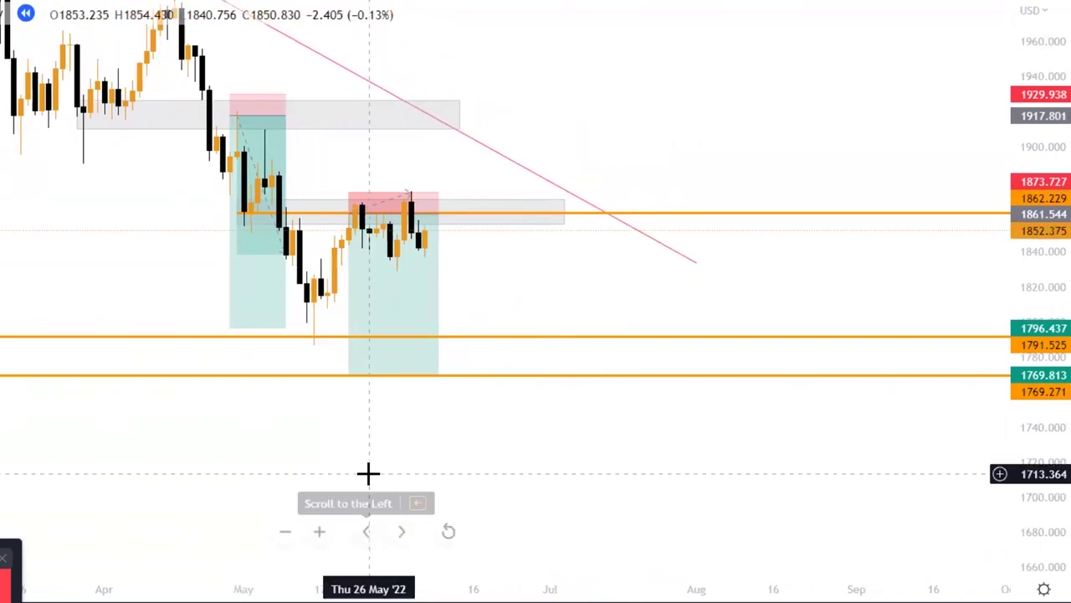
left_click(390, 325)
left_click(419, 180)
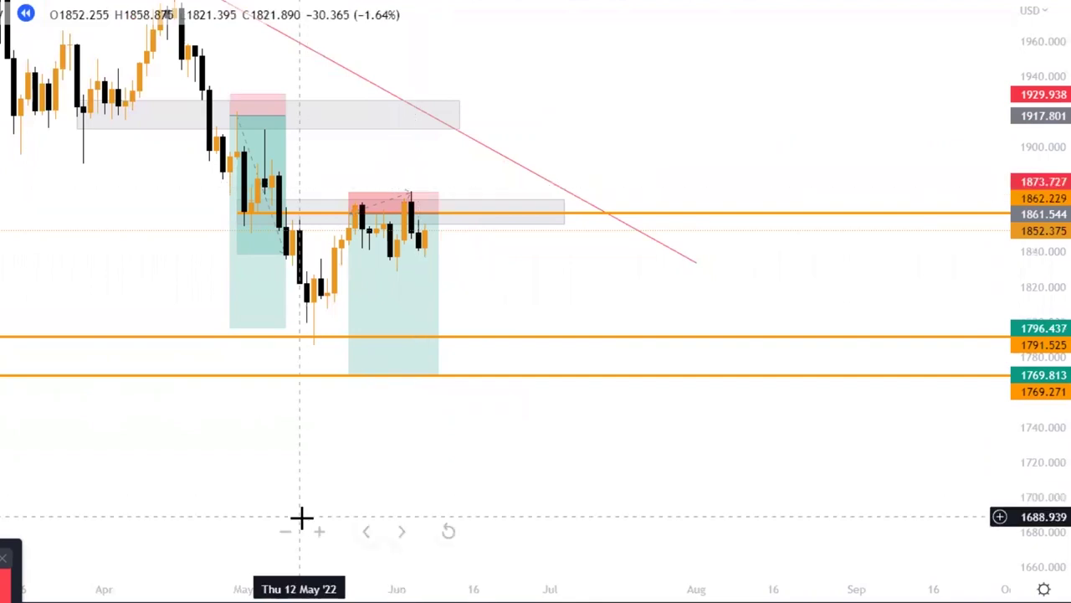
key("shift+Down")
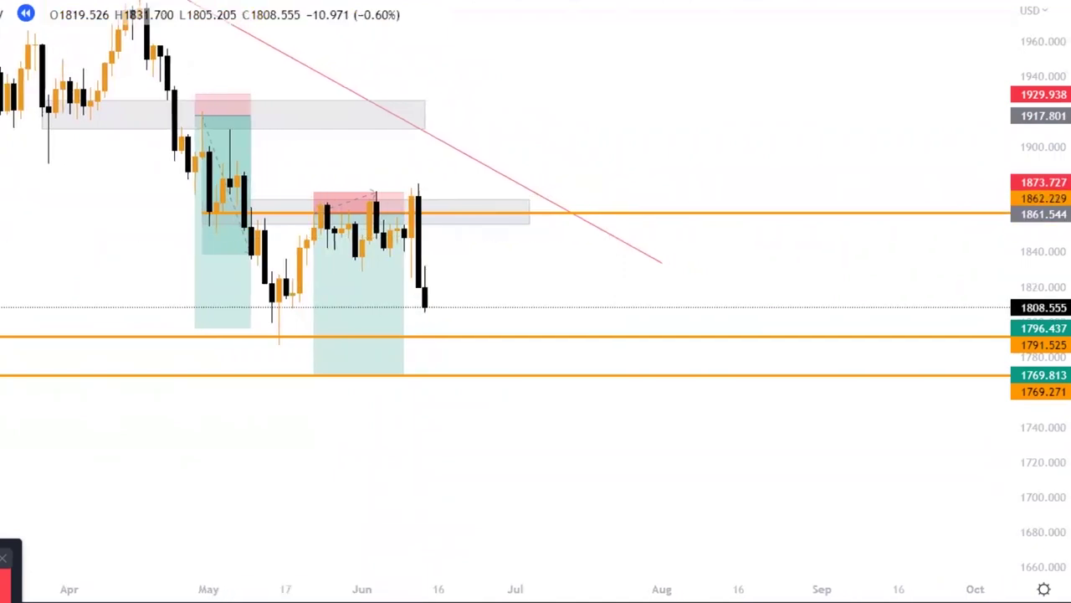
key("shift+Down")
key("shift+Down")
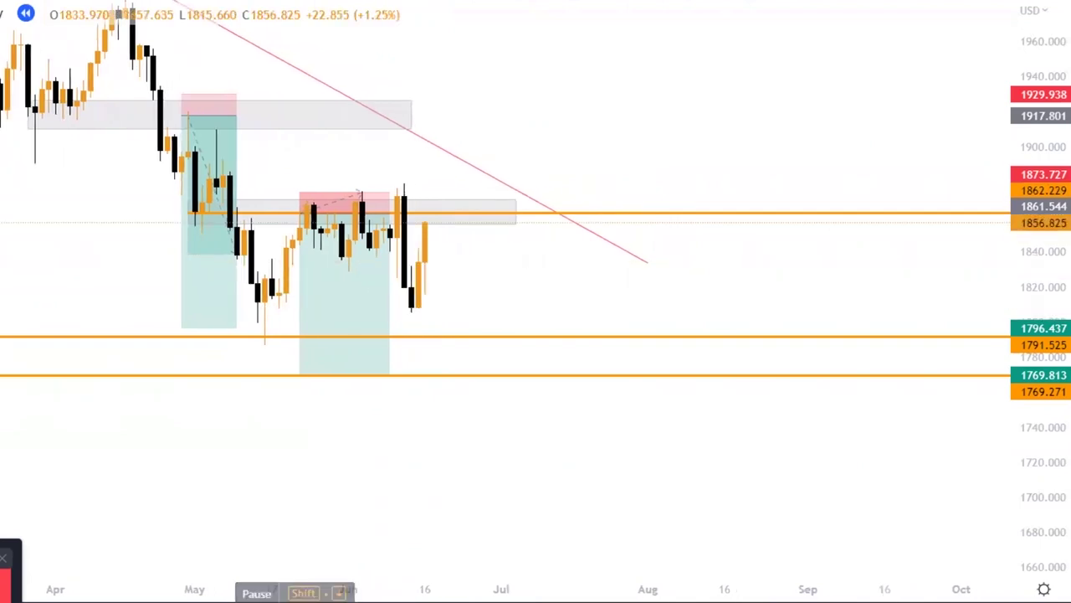
key("shift+Down")
key("shift+Down")
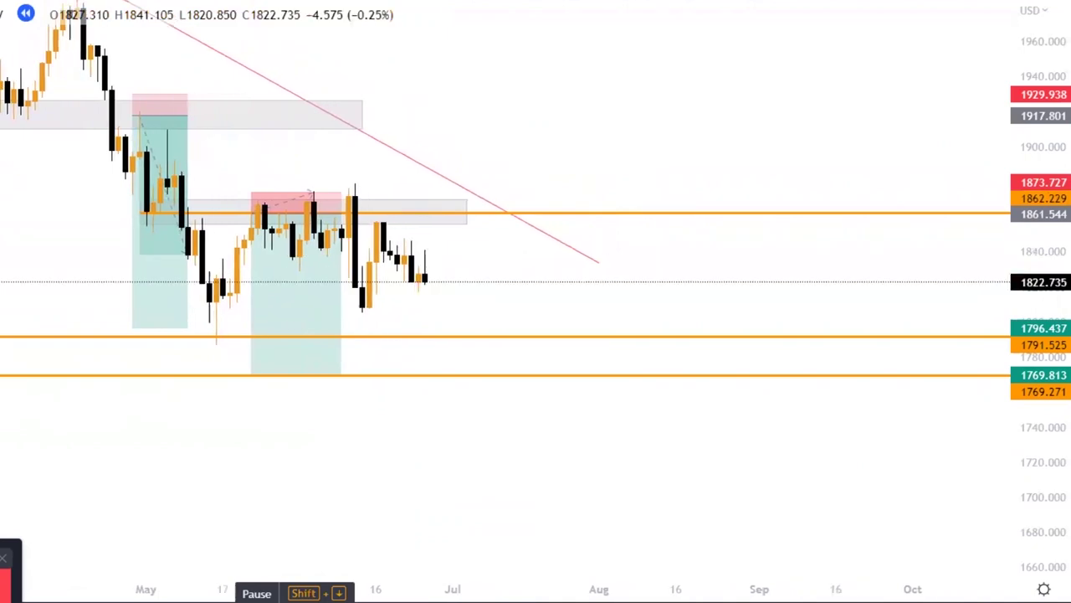
key("shift+Down")
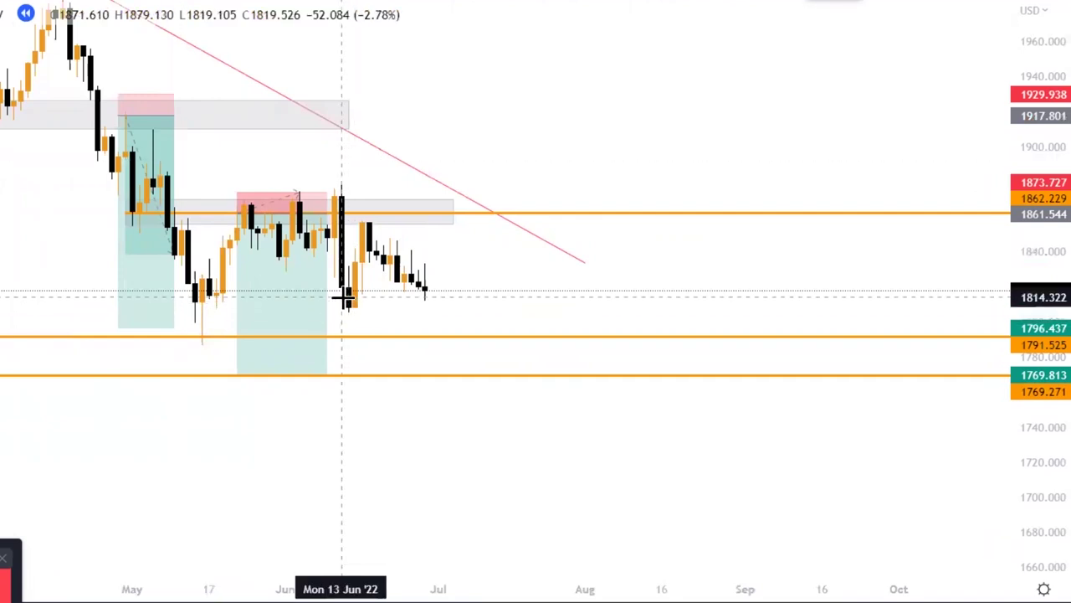
Draw a rectangle zone from 13 June 2022 between 1813.779 and 1800.209, and move the previous zone's horizontal ray to 1807.808 inside it
left_click(343, 298)
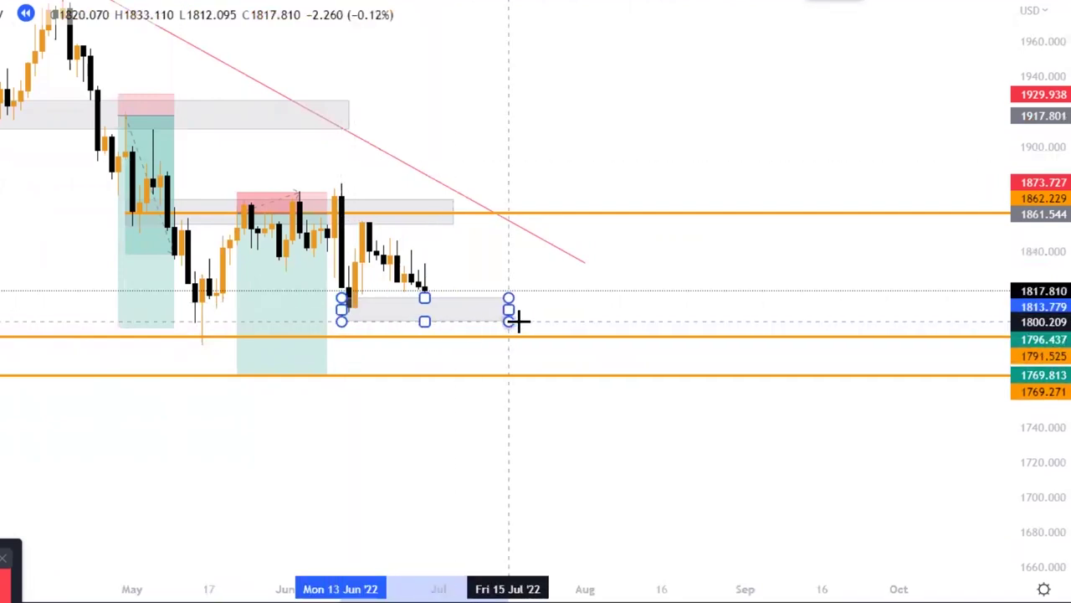
left_click(662, 322)
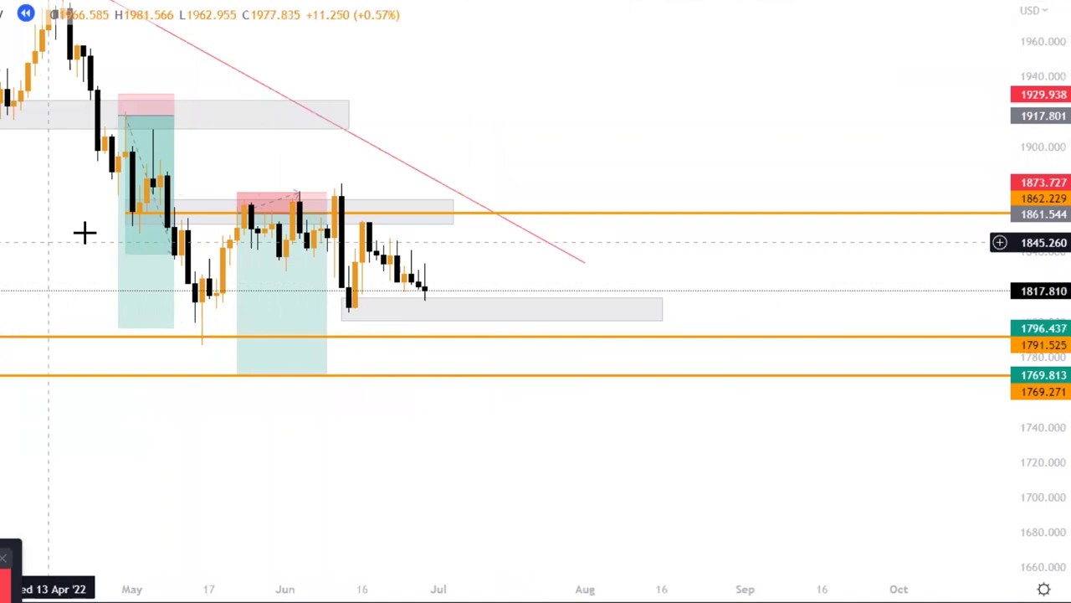
left_click_drag(138, 226, 347, 308)
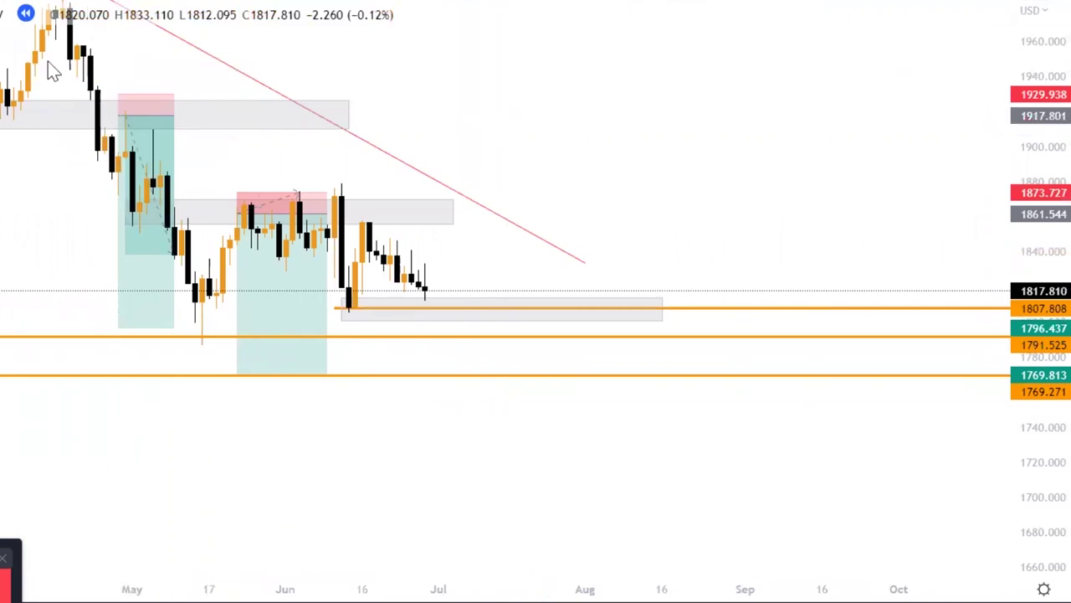
Play the replay on to early July 2022 and place a short position from 13 July with entry 1807.265 and stop 1818.664
key("shift+Down")
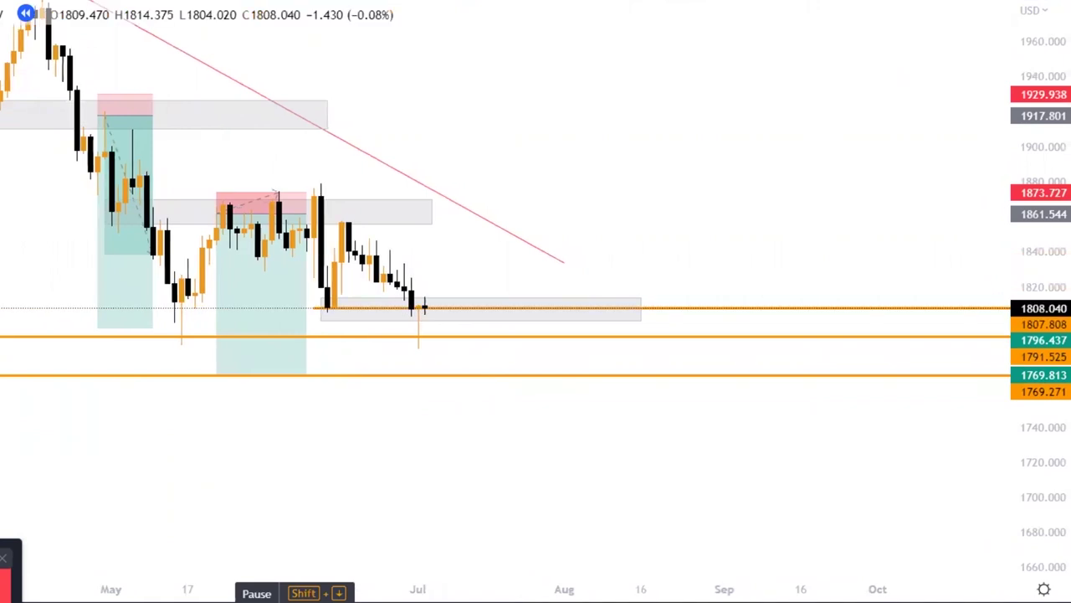
key("shift+Down")
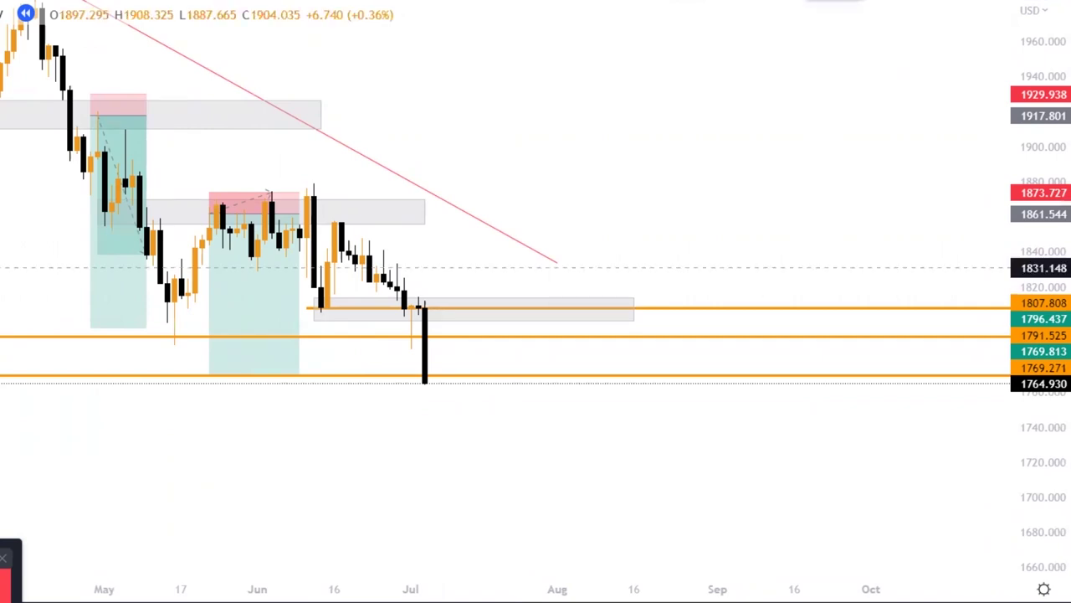
left_click(493, 309)
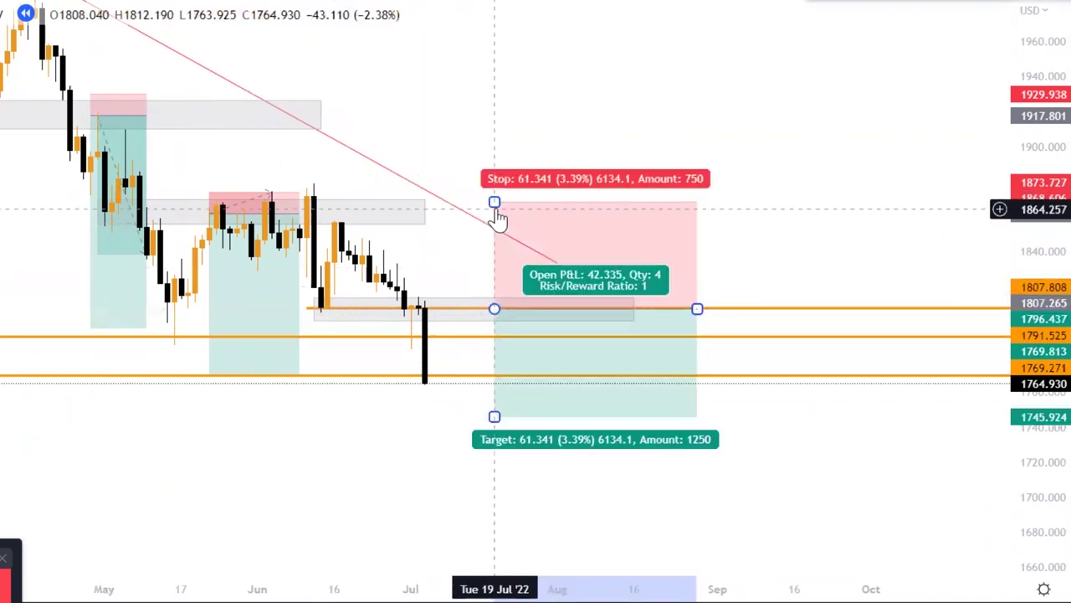
left_click_drag(494, 202, 496, 289)
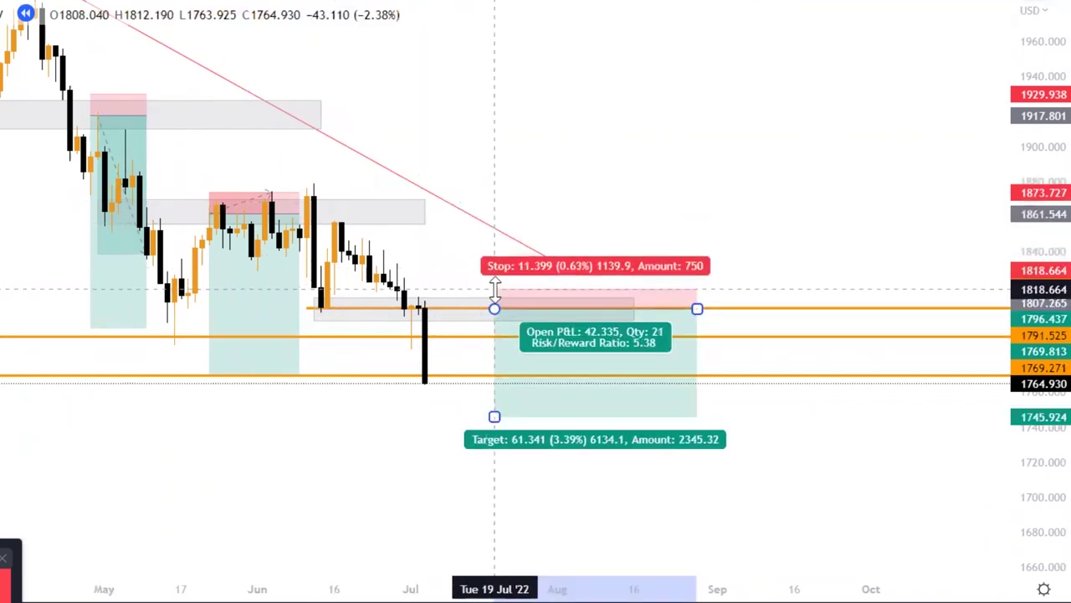
left_click_drag(520, 311, 493, 311)
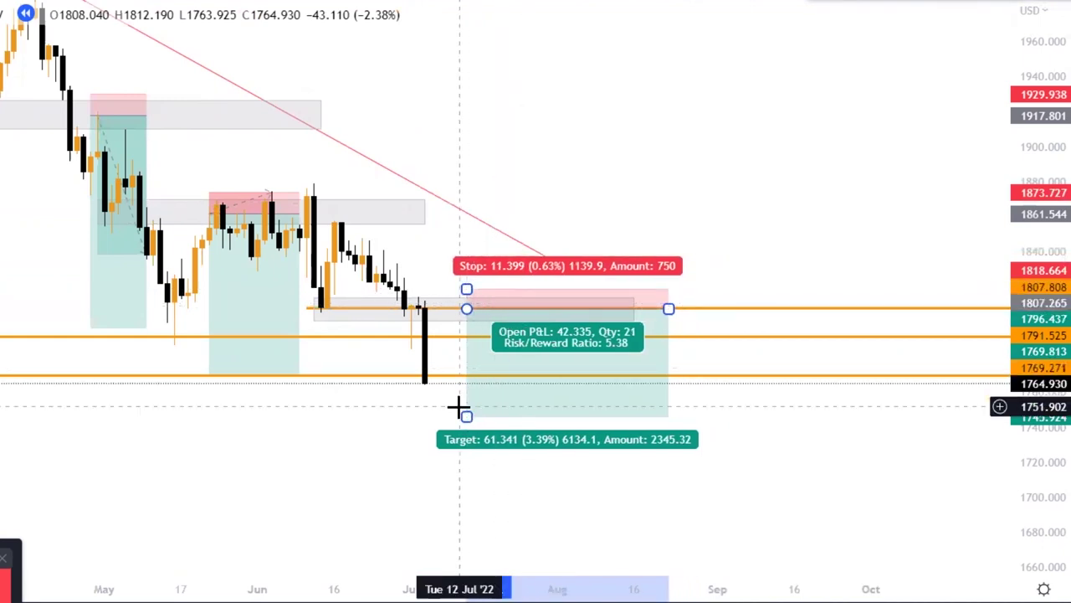
Add a horizontal ray at 1725.305 on the 2021 lows
left_click_drag(294, 440, 884, 327)
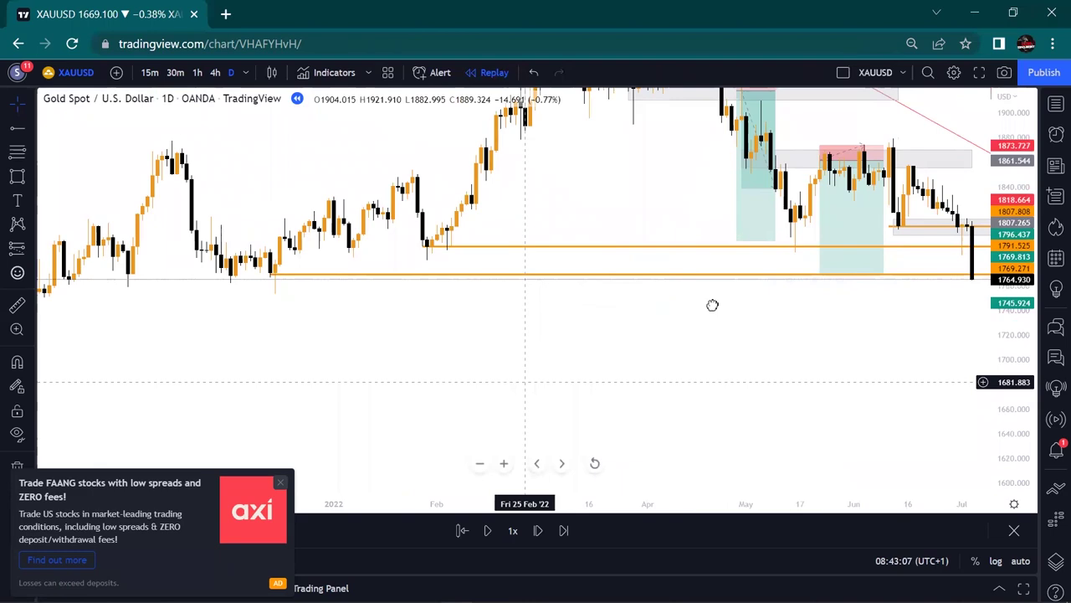
left_click_drag(712, 305, 770, 293)
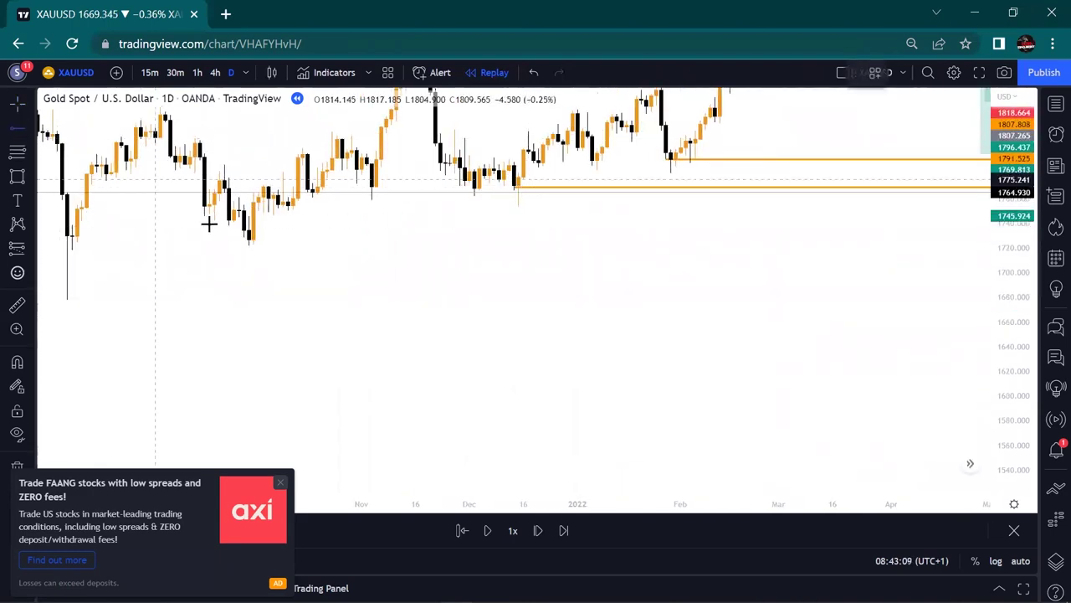
left_click_drag(641, 270, 78, 335)
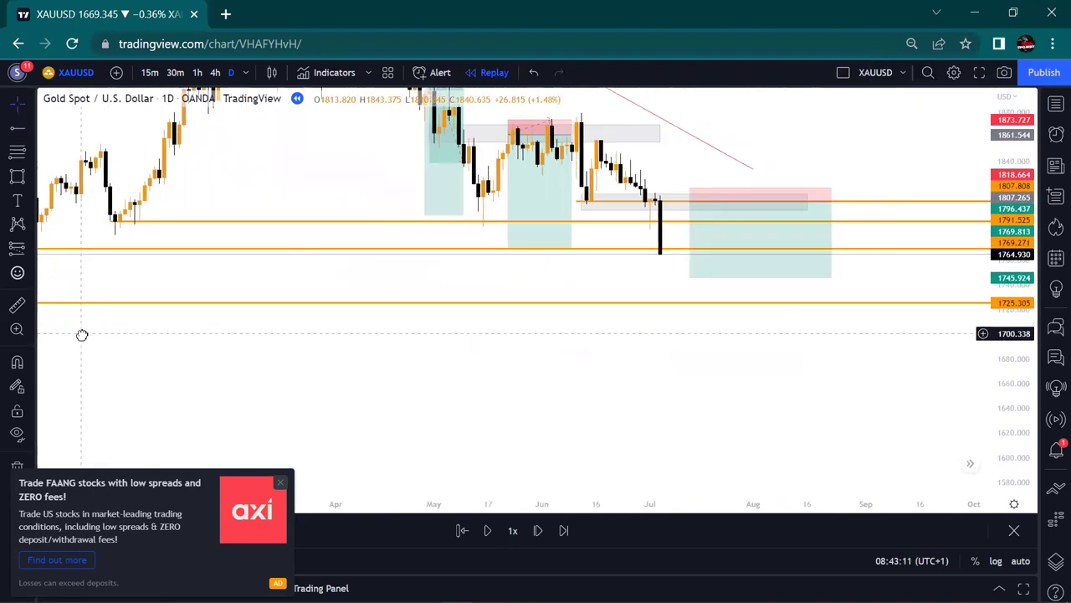
Lower the third short position's target to 1725.848, and shorten the position to 4 August and its zone to 9 August 2022
left_click(693, 278)
left_click_drag(693, 278, 694, 304)
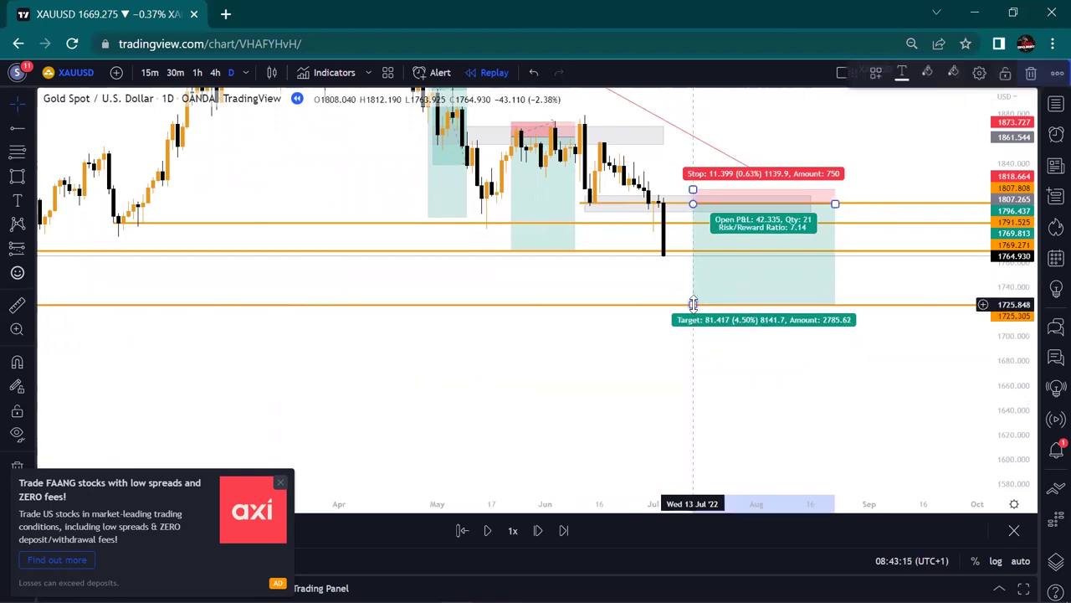
left_click_drag(835, 205, 771, 205)
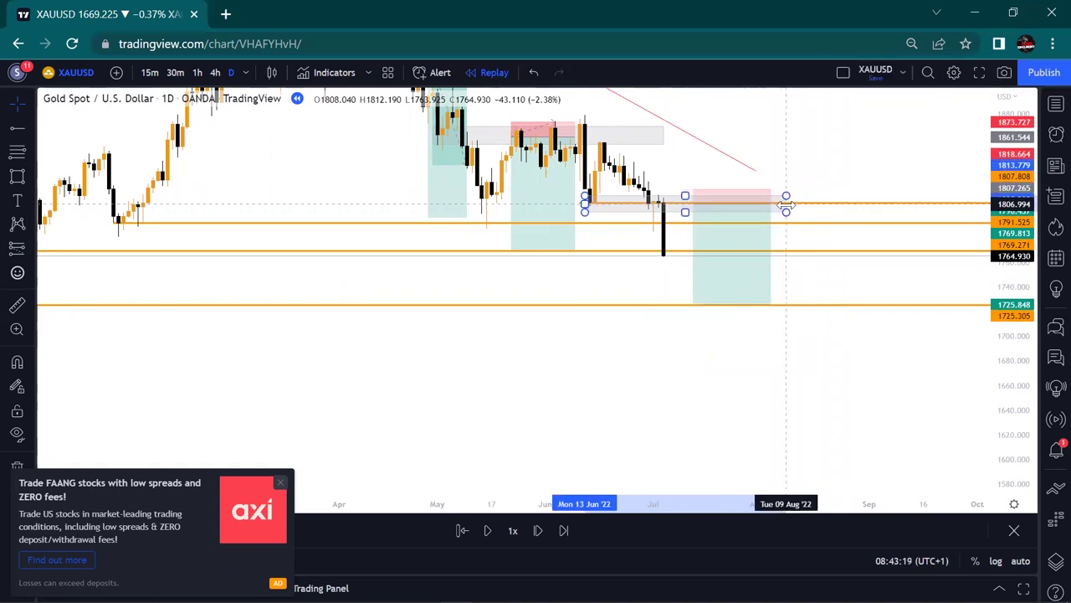
left_click(873, 183)
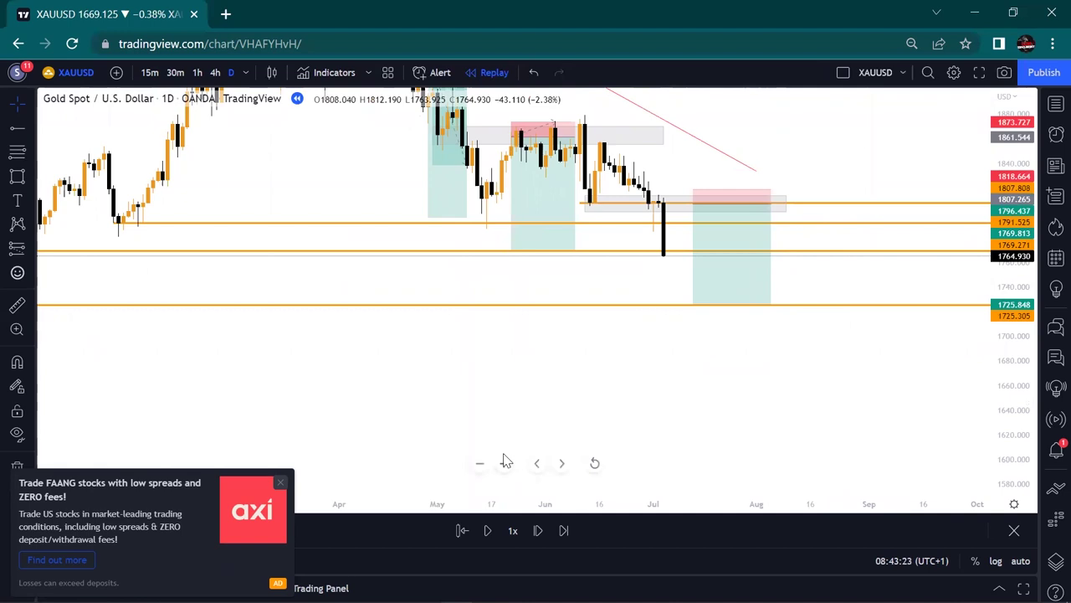
Advance the replay bar by bar through July 2022, stopping on the 26 July candle
key("shift+Right")
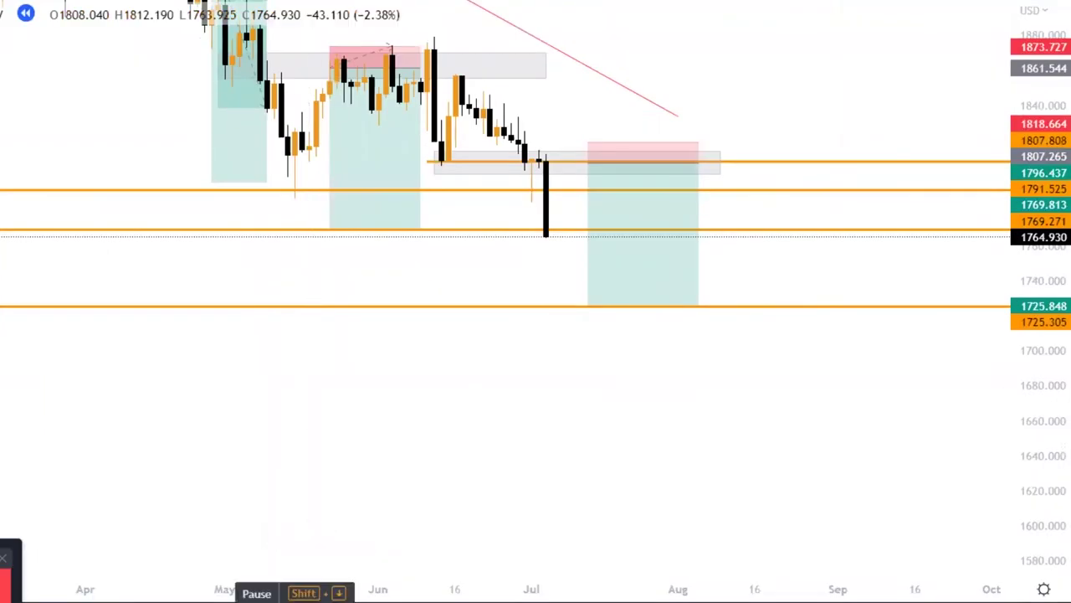
key("shift+Right")
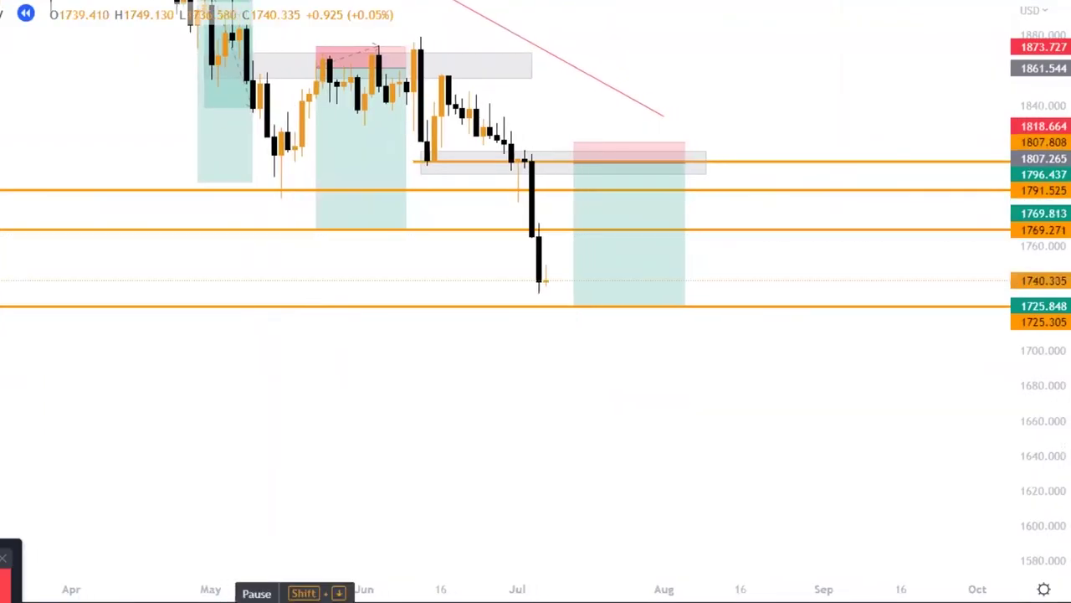
key("shift+Right")
key("shift+Right")
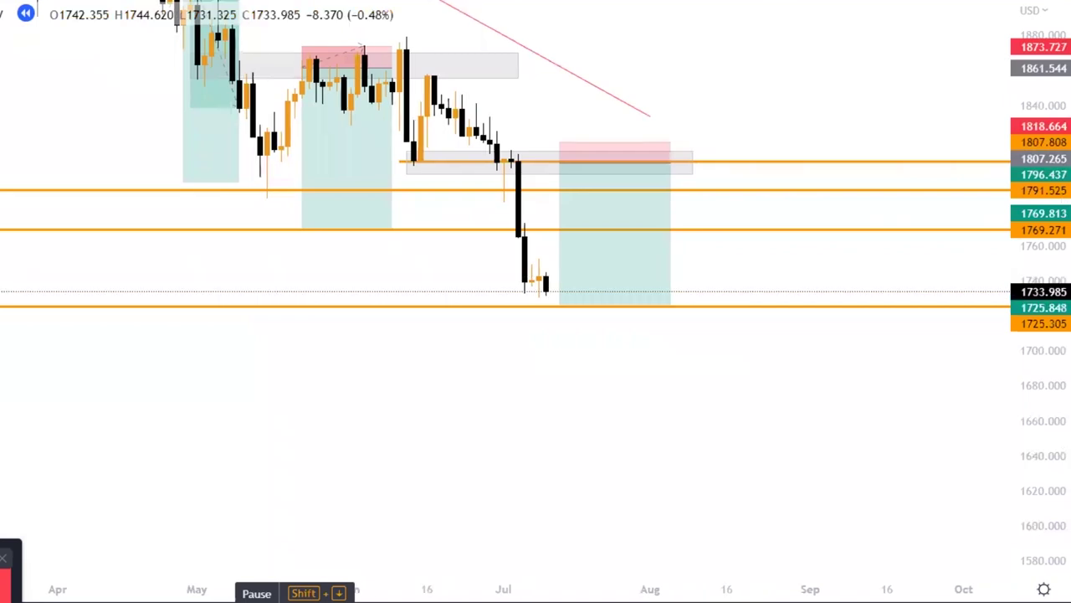
key("shift+Right")
key("shift+Right")
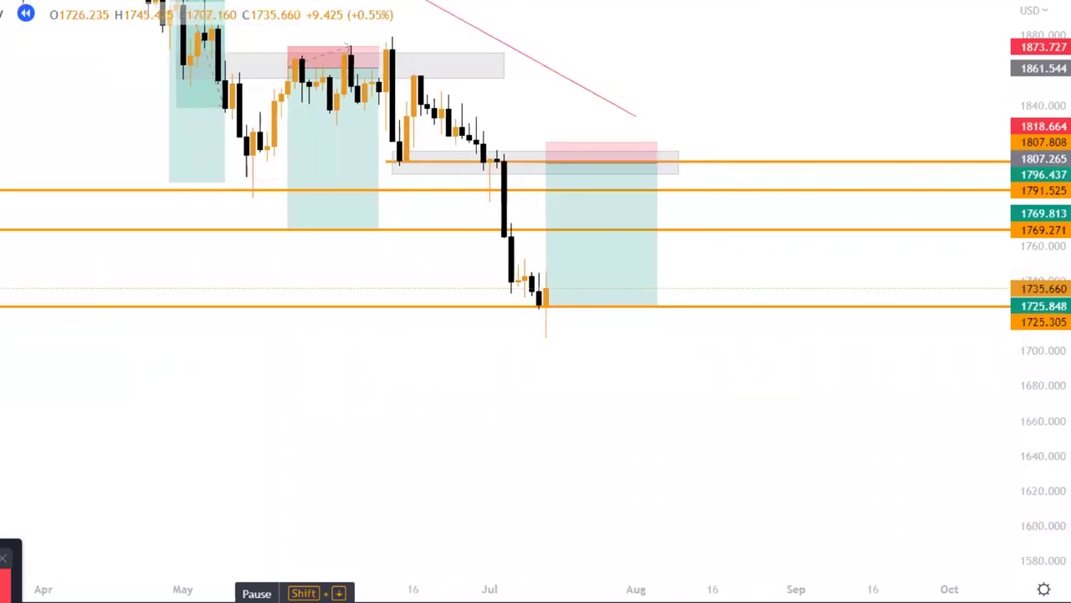
key("shift+Right")
key("shift+Right")
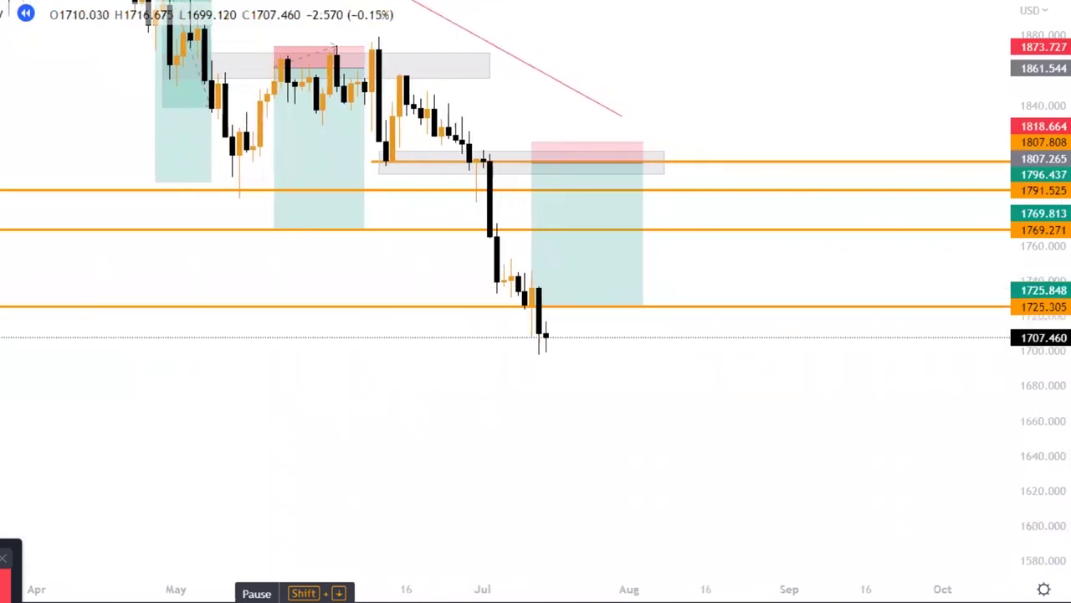
key("shift+Right")
key("shift+Right")
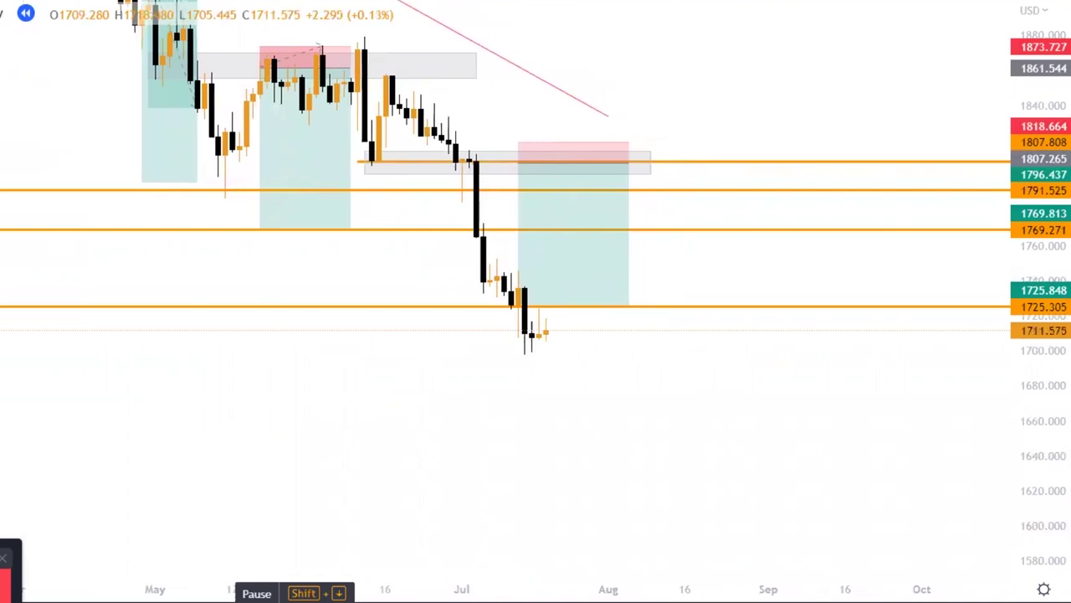
key("shift+Right")
key("shift+Right")
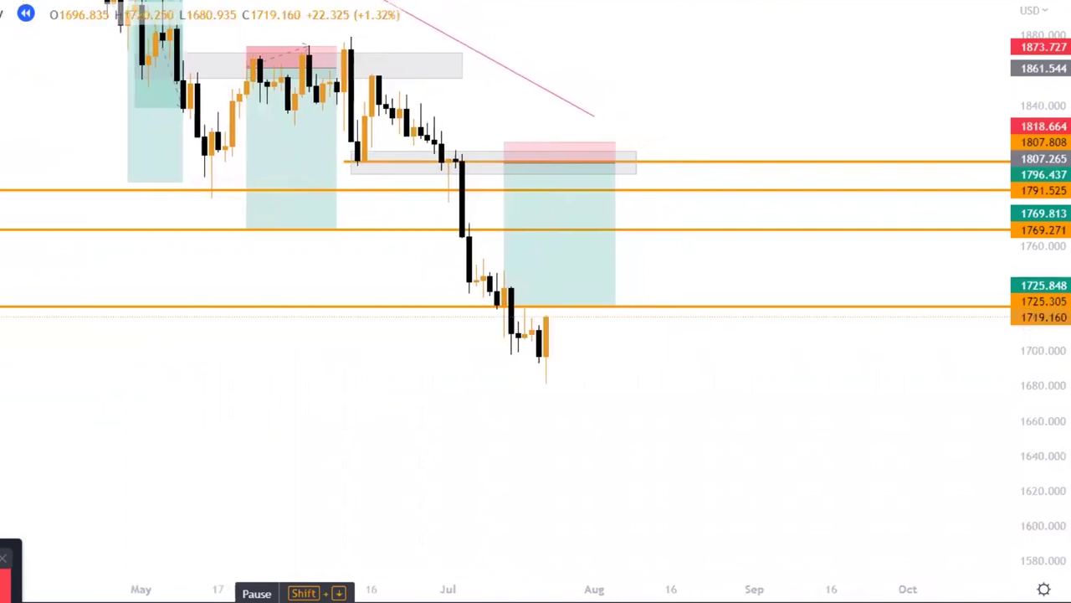
key("shift+Right")
key("shift+Right")
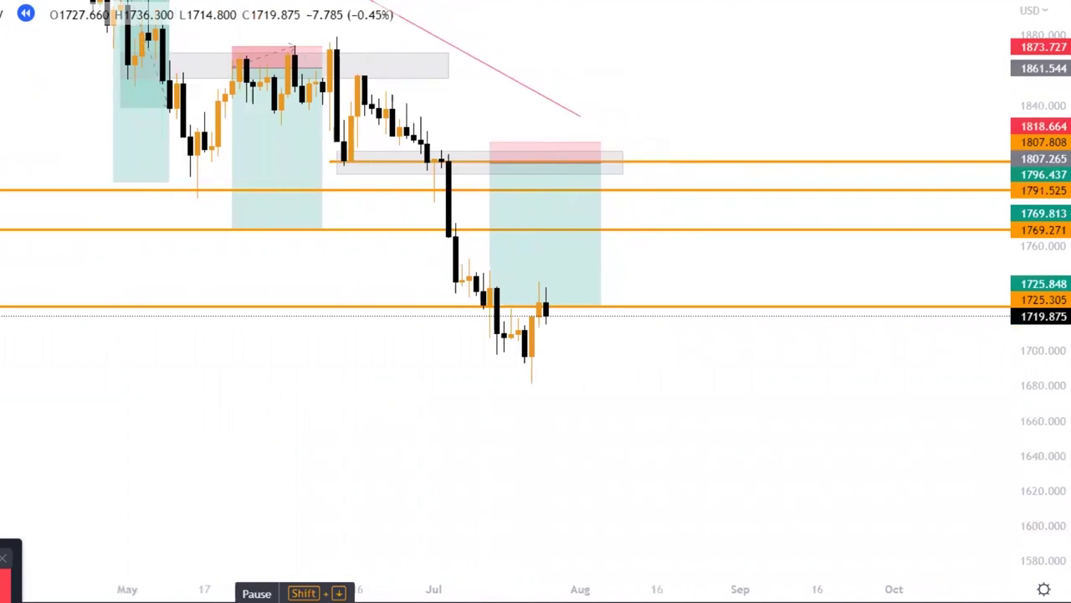
key("shift+Down")
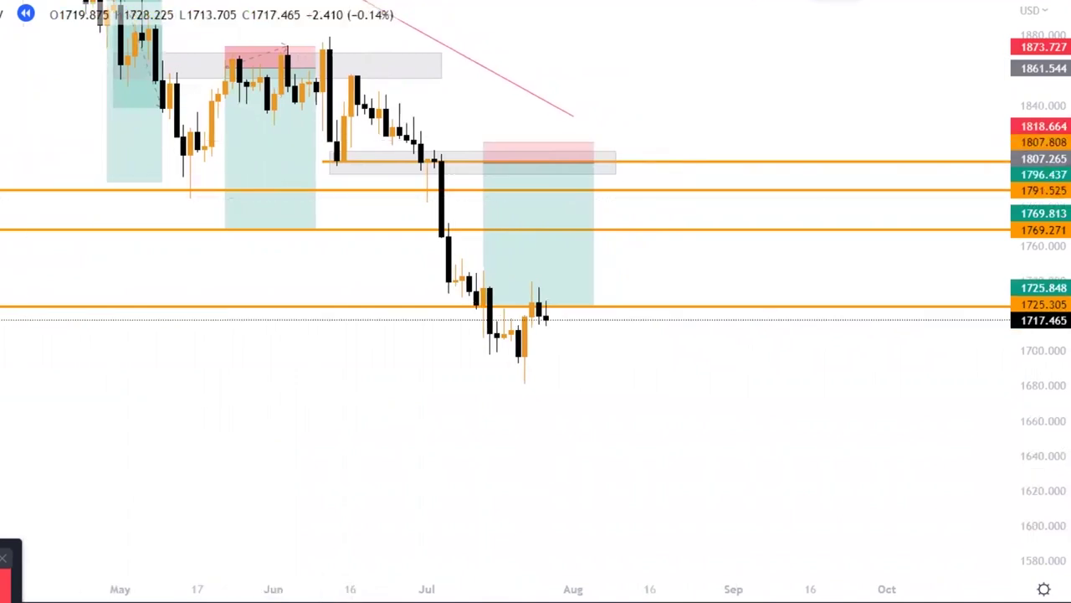
Draw a rectangle zone from 18 July to 6 September 2022 between 1701.423 and 1689.482, and play the replay to early August
left_click(504, 347)
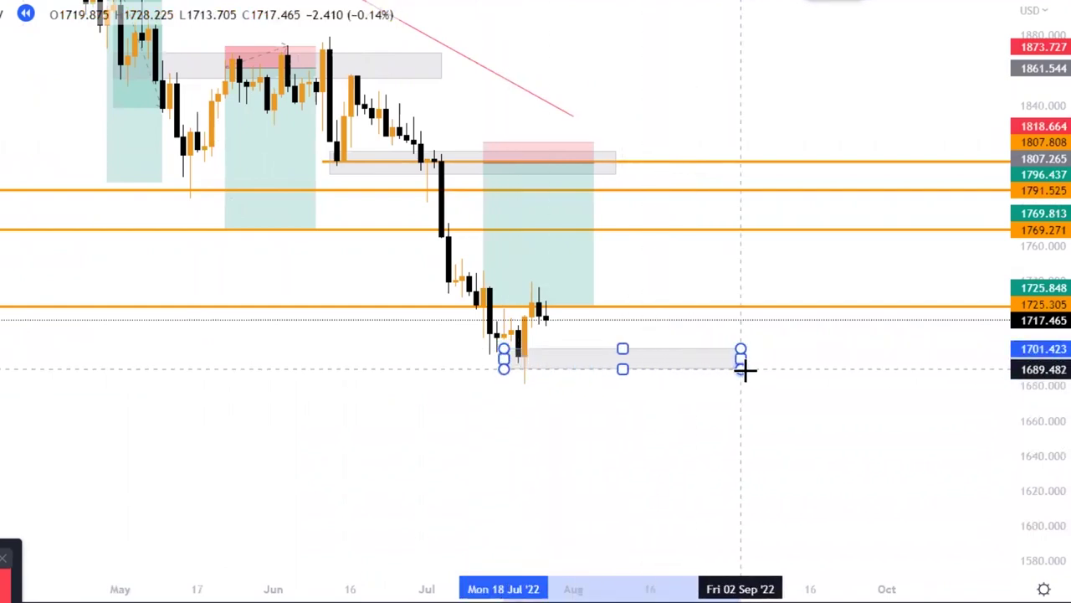
left_click(755, 369)
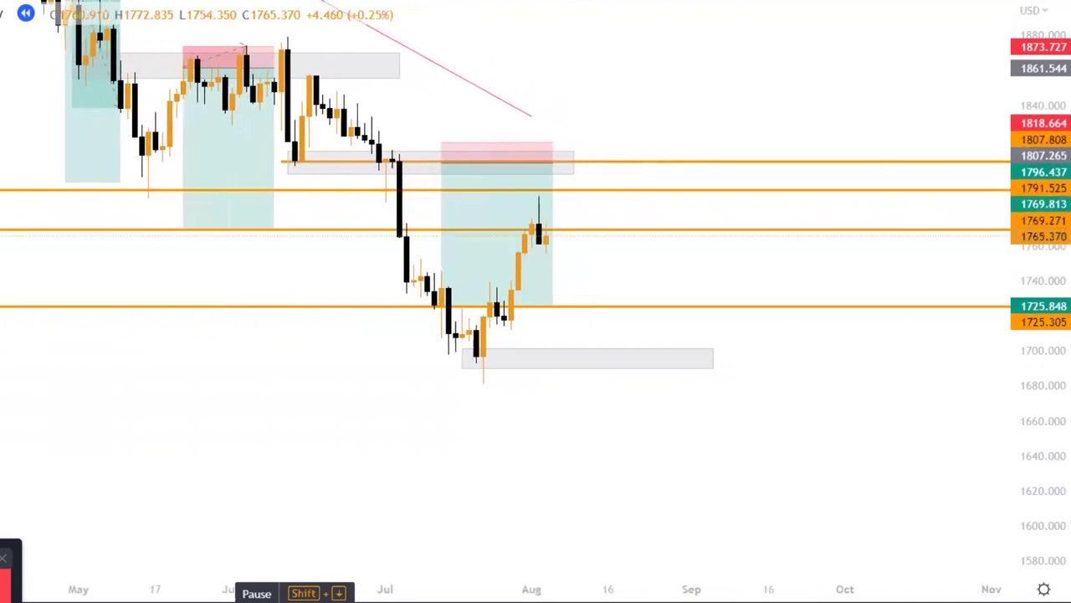
left_click(257, 598)
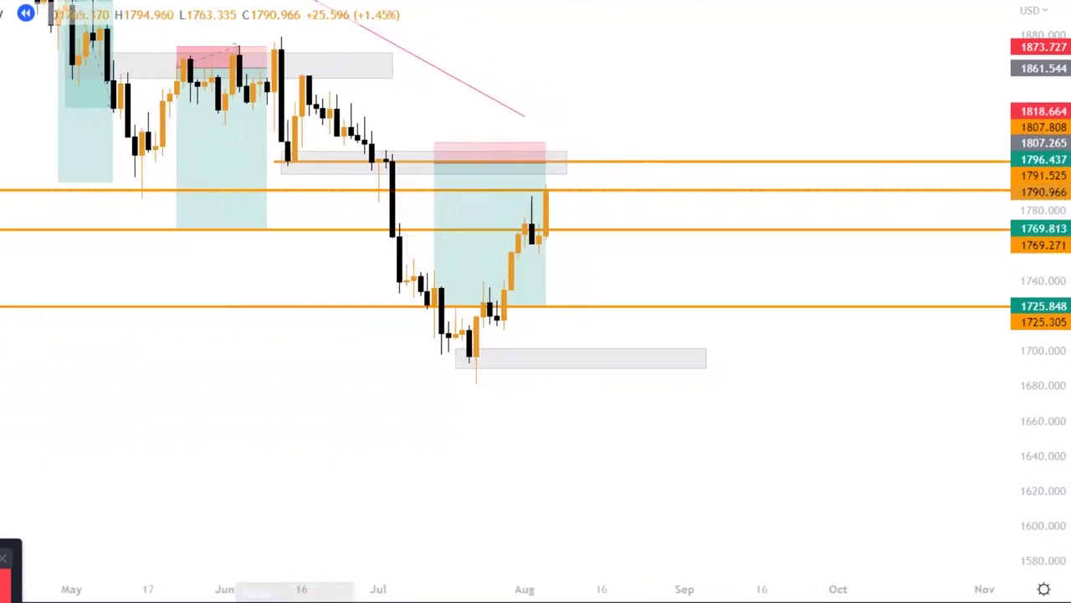
Shift the third short position forward to start on 26 August 2022, and extend its entry zone to 1 September 2022
left_click(488, 251)
key("Right")
key("Right")
key("Right")
key("Right")
key("Right")
key("Right")
key("Right")
key("Right")
key("Right")
key("Right")
key("Right")
key("Right")
key("Right")
key("Right")
key("Right")
key("Right")
key("Right")
key("Right")
key("Right")
key("Right")
key("Right")
key("Right")
key("Right")
key("Right")
key("Right")
key("Right")
key("Right")
key("Right")
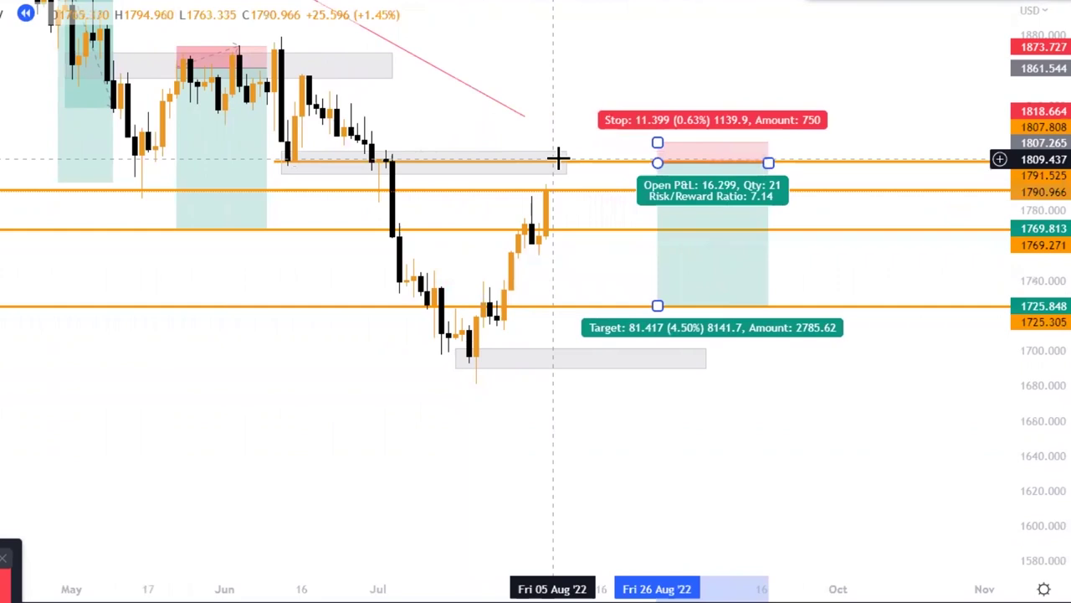
left_click_drag(567, 163, 685, 164)
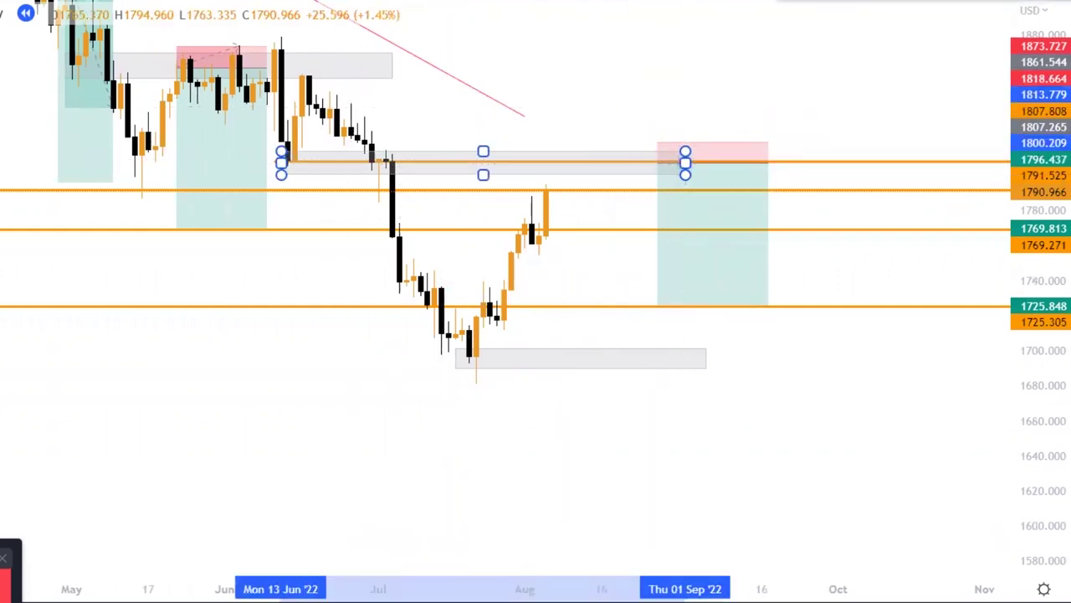
Play the replay to the 10 August 2022 candle, where price reaches the third short's entry zone, and pause it there
key("shift+Down")
key("shift+Down")
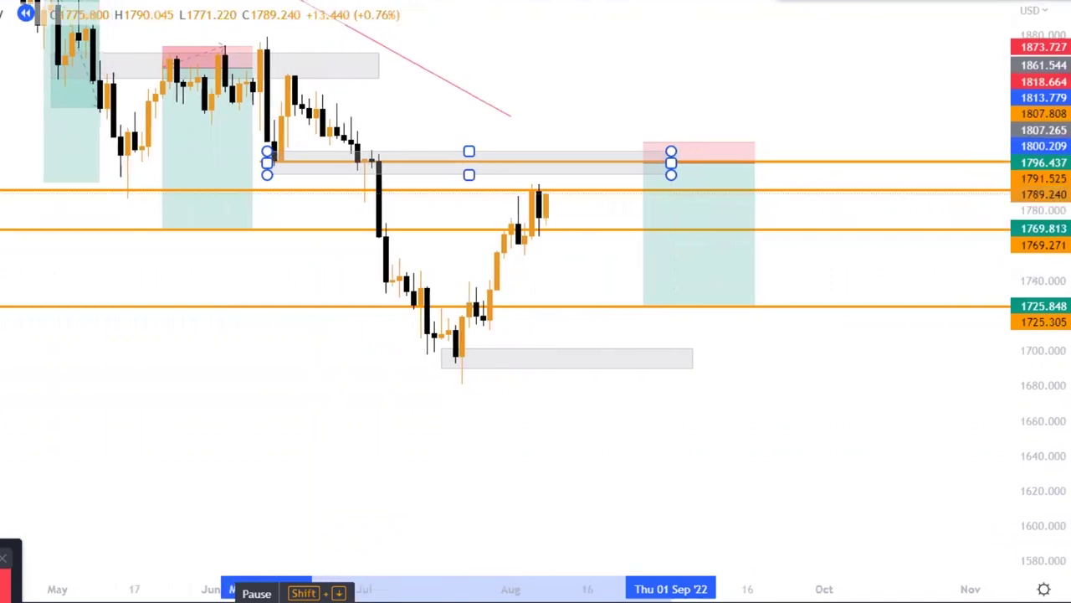
left_click(256, 596)
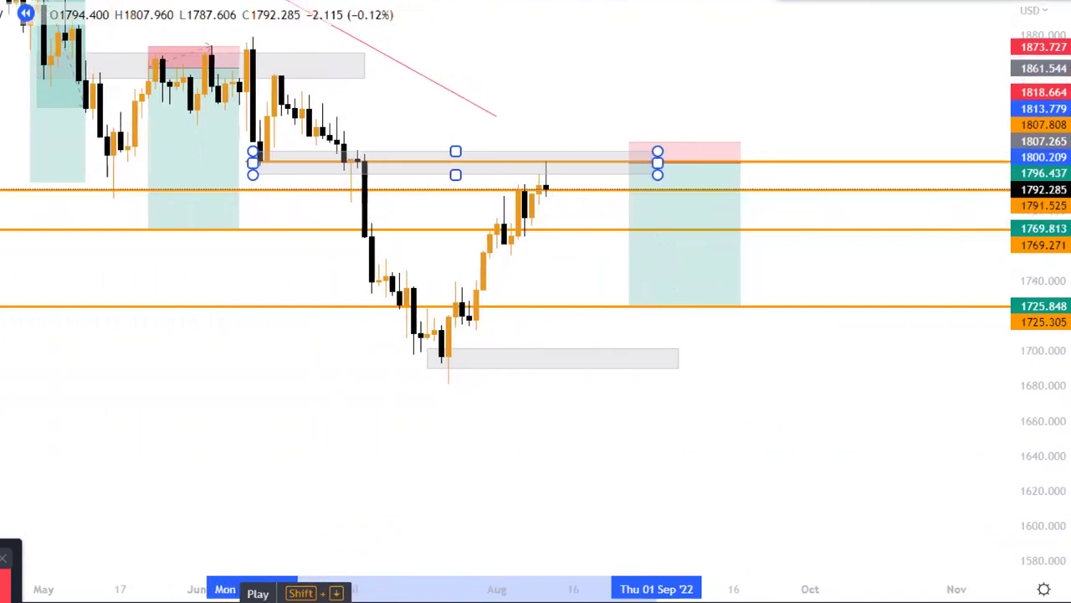
left_click(731, 320)
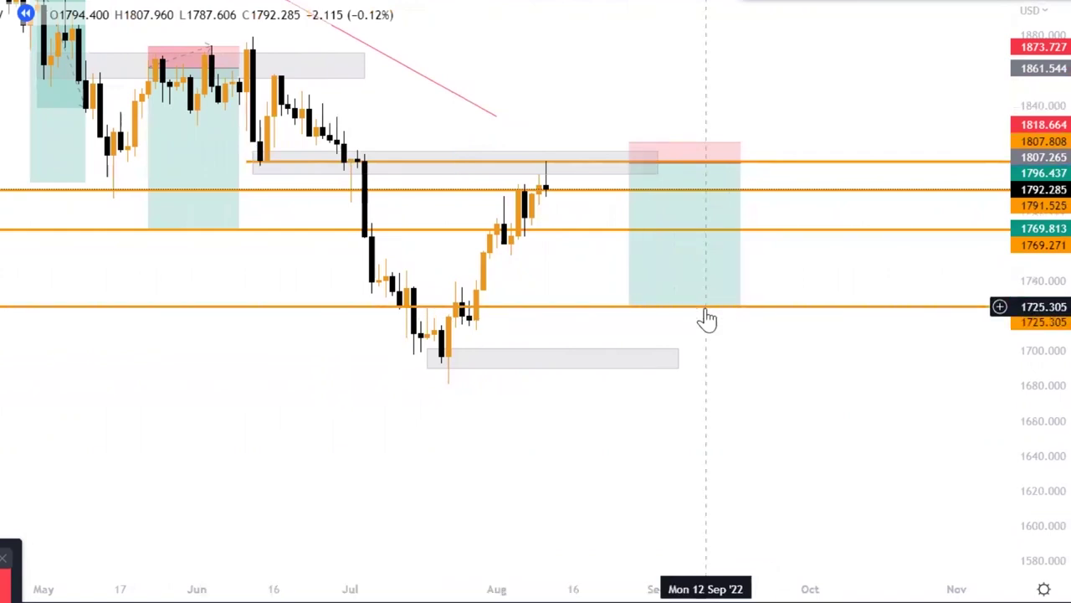
Lower the third short position's target to 1698.709 and move the position back to start on 10 August 2022
left_click(707, 306)
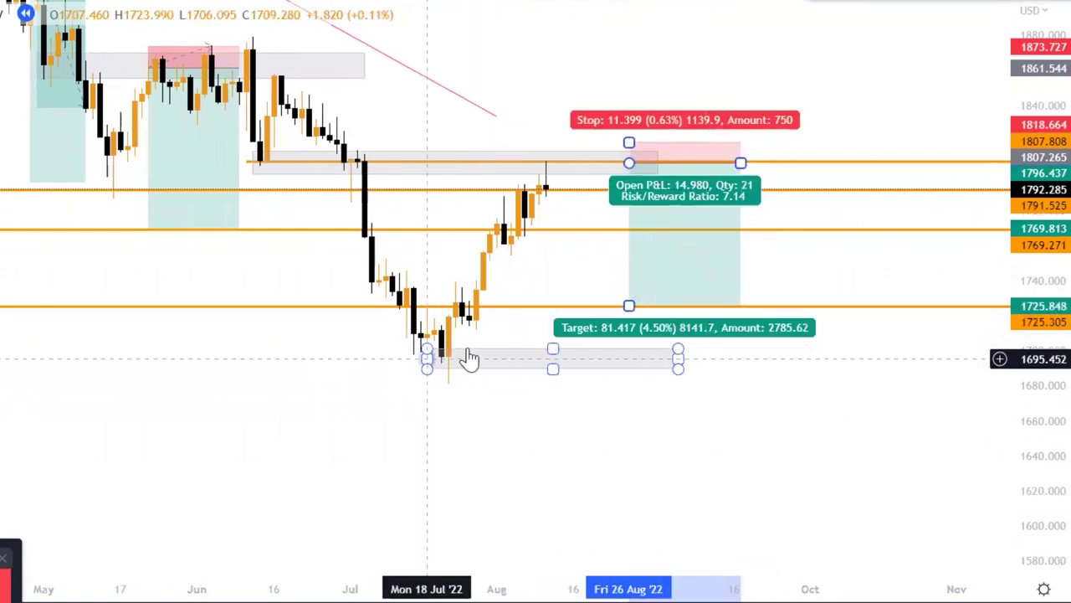
left_click_drag(629, 307, 642, 352)
left_click(647, 171)
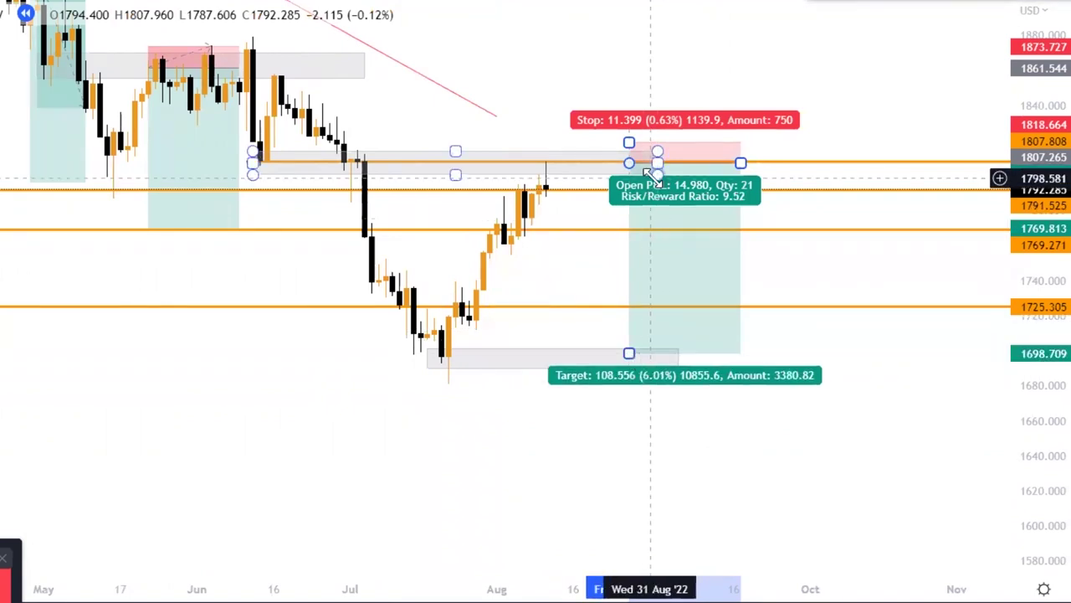
key("Left")
key("Left")
key("Left")
key("Left")
key("Left")
key("Left")
key("Left")
key("Left")
key("Left")
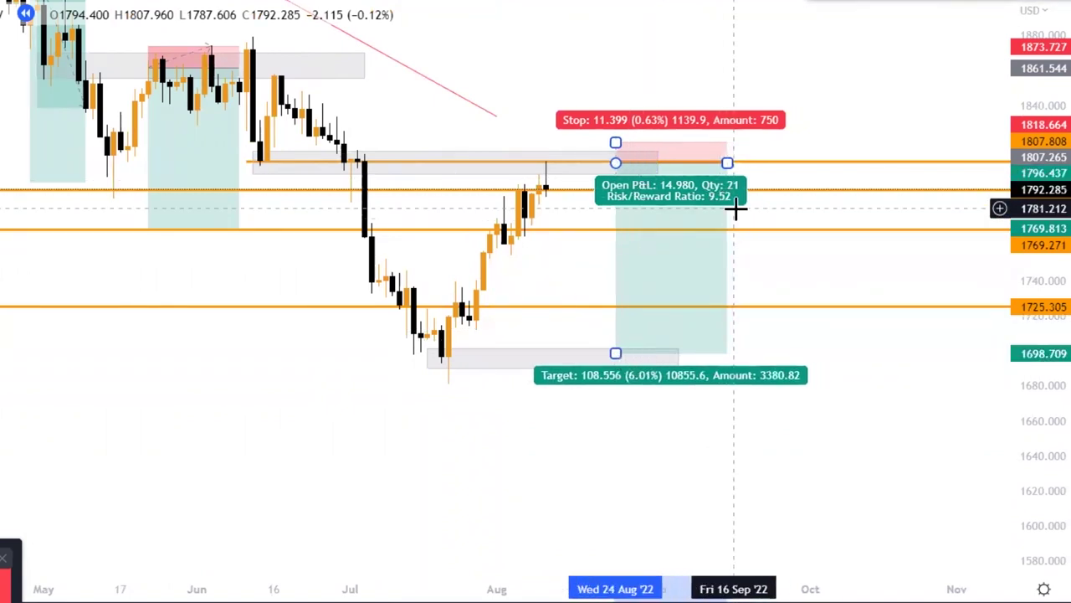
key("Left")
key("Left")
key("Left")
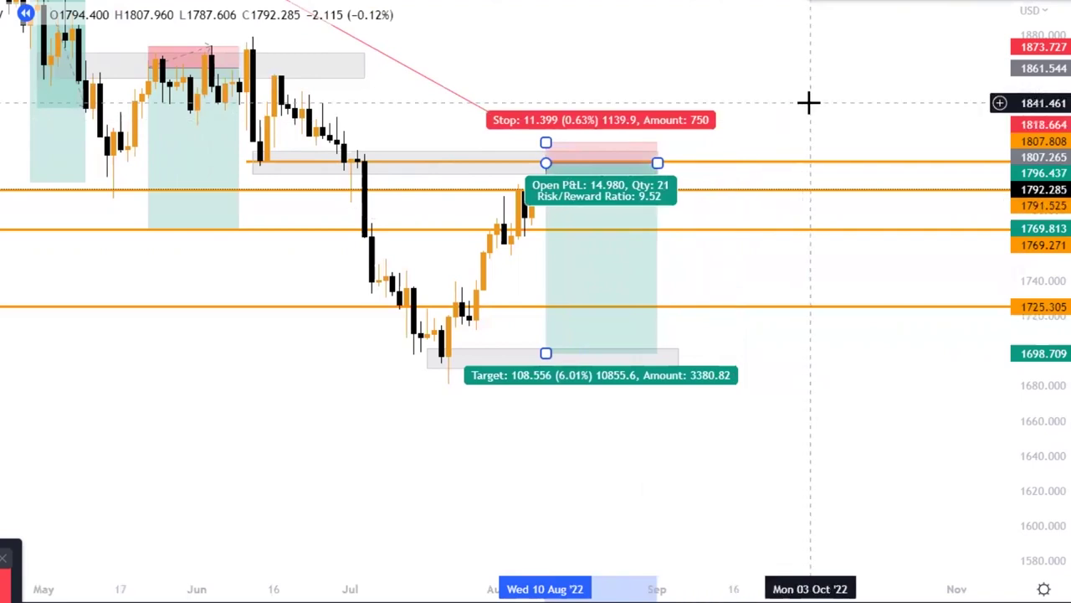
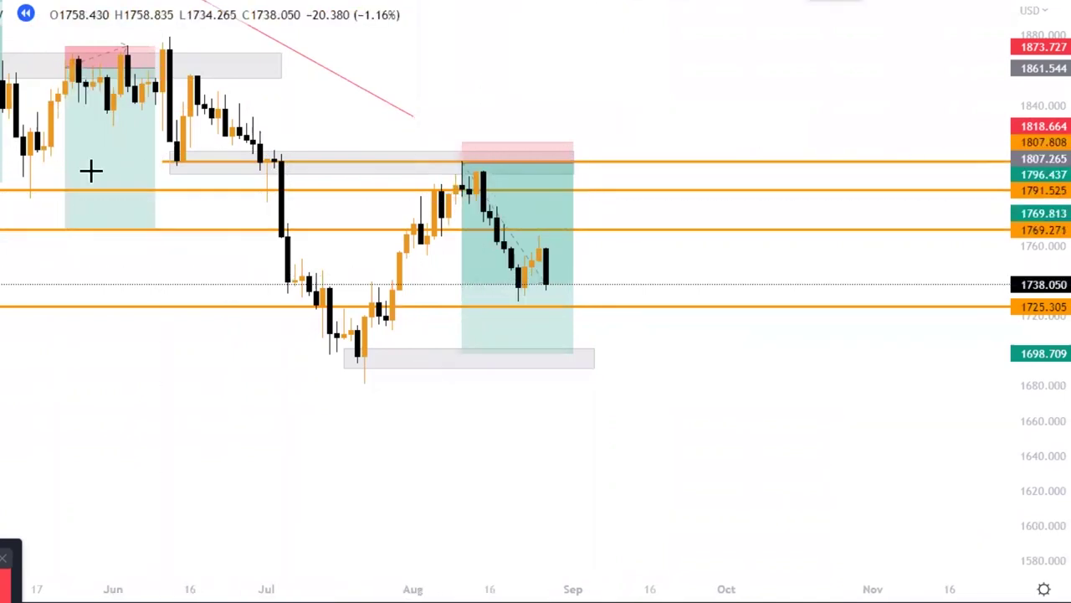
Draw a rectangle zone from 19 August to 4 October 2022 between 1741.046 and 1729.648
left_click_drag(512, 279, 735, 299)
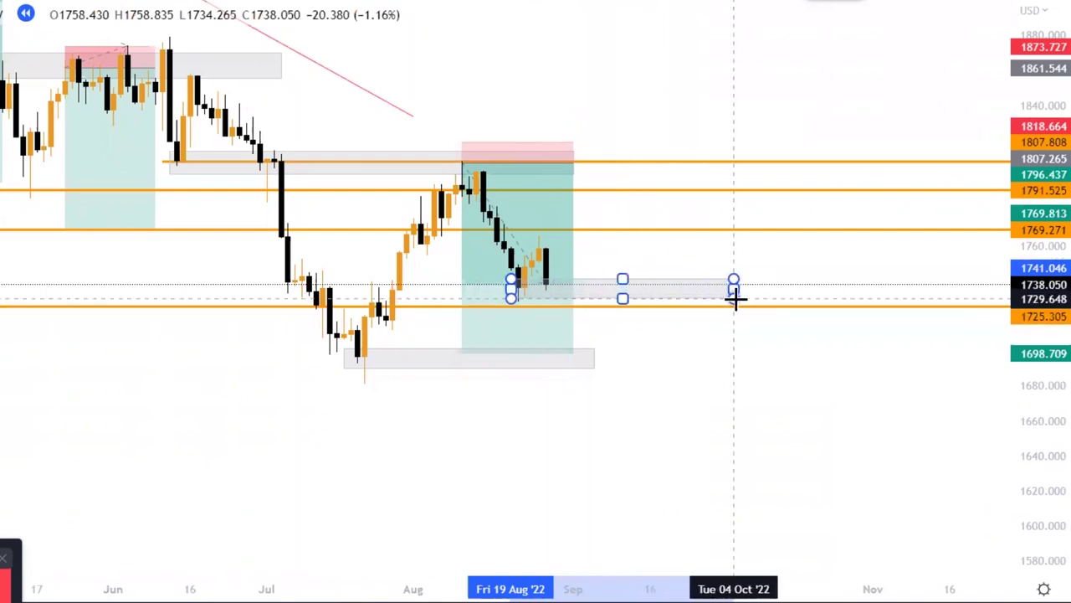
left_click(788, 271)
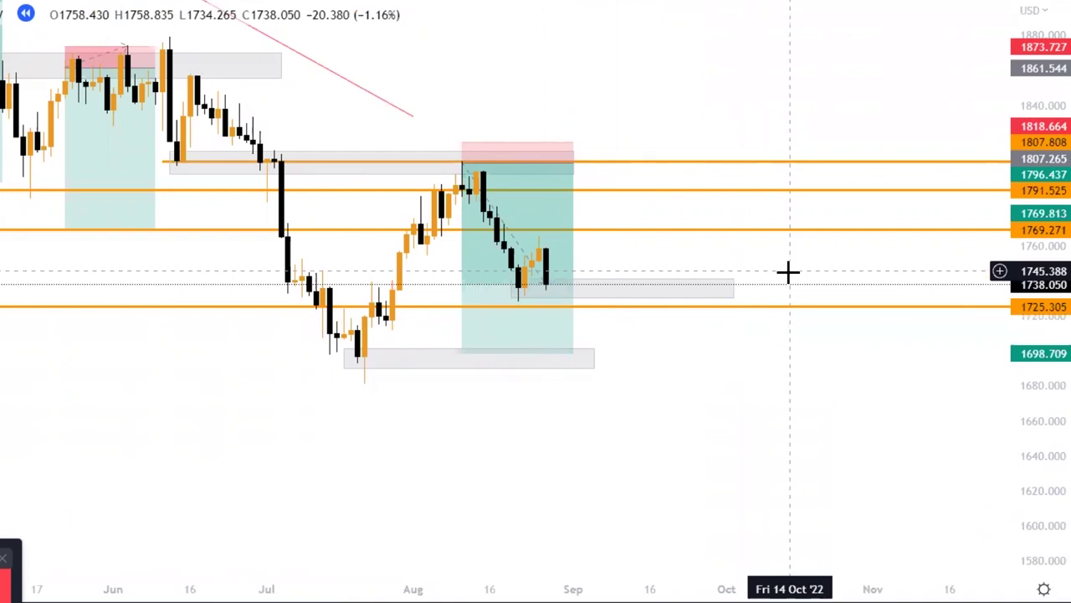
Extend the descending trend line past the new August zone to about 1710 in October 2022
left_click_drag(614, 184, 616, 271)
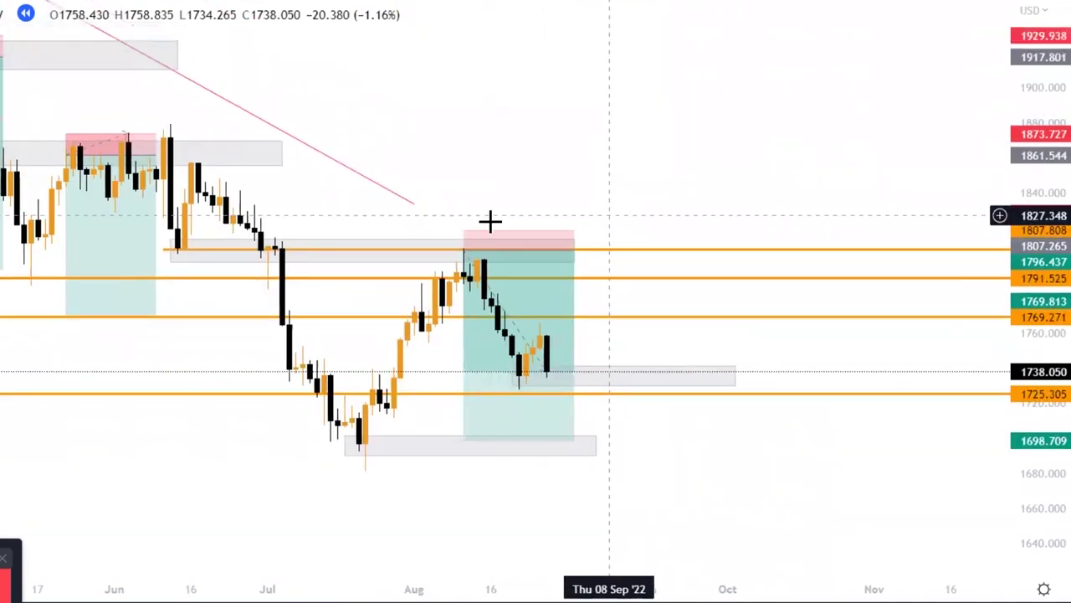
left_click_drag(416, 208, 702, 362)
left_click_drag(616, 143, 538, 98)
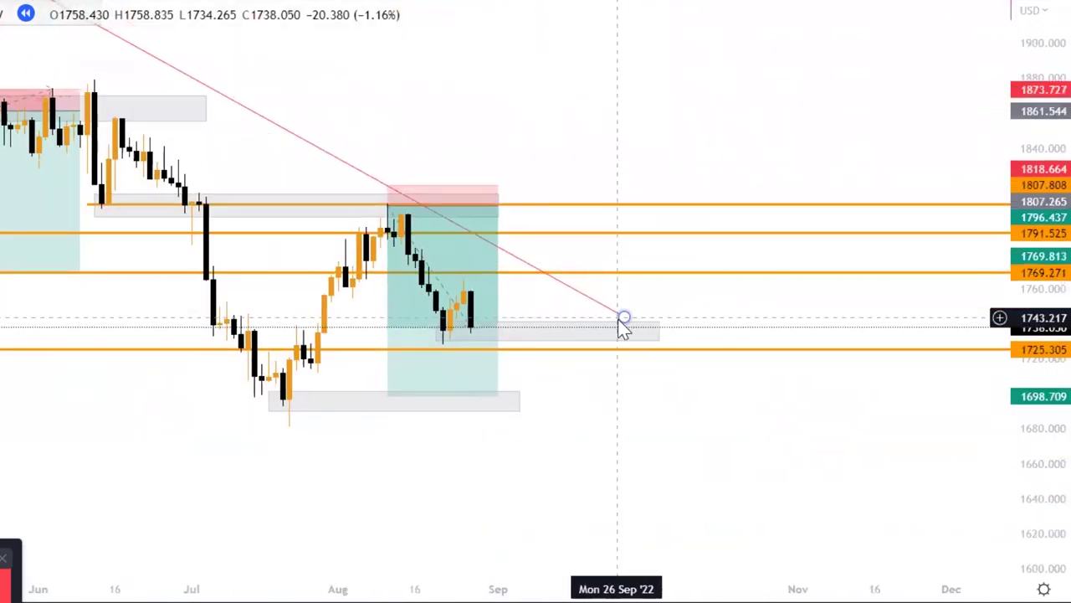
left_click_drag(625, 320, 694, 375)
left_click_drag(664, 104, 532, 2)
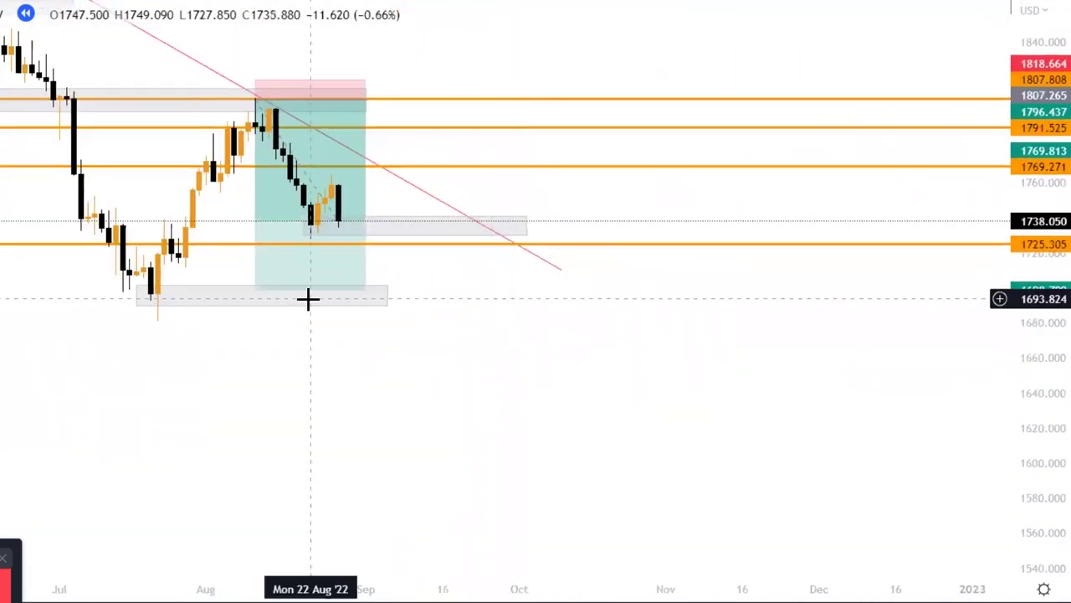
Delete the horizontal rays at 1791.525, 1769.271 and 1725.305, and move the remaining ray down to 1735.618 in the new zone
left_click(330, 237)
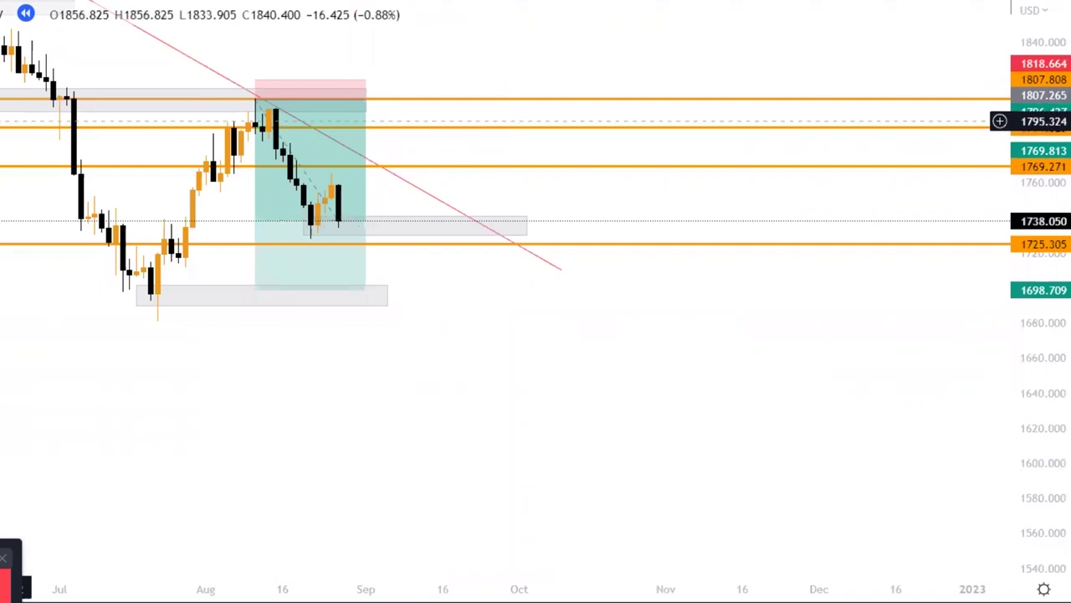
left_click(8, 127)
key("Delete")
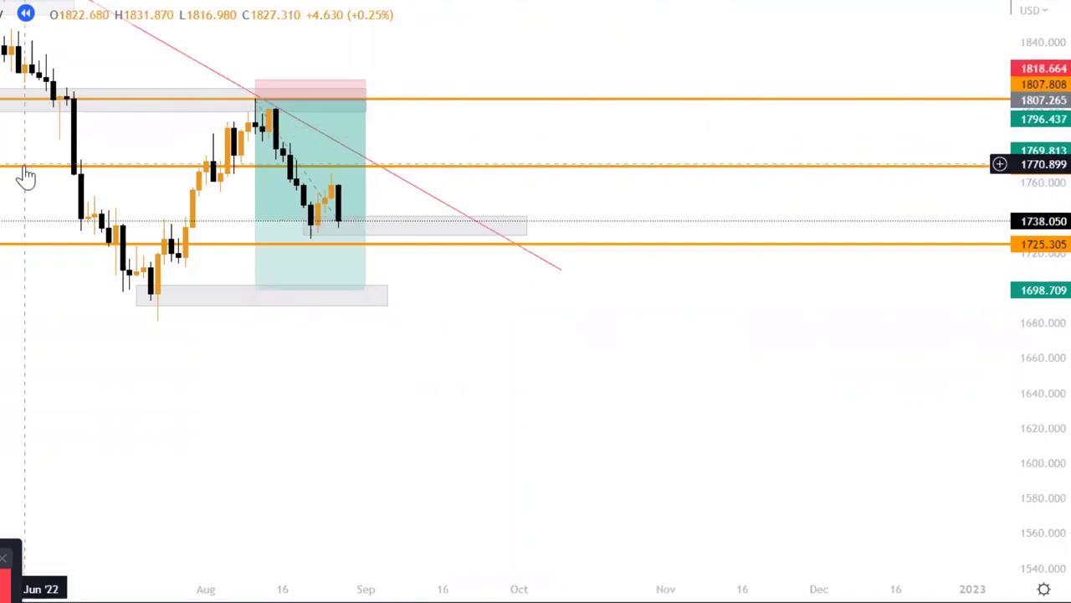
left_click(26, 168)
key("Delete")
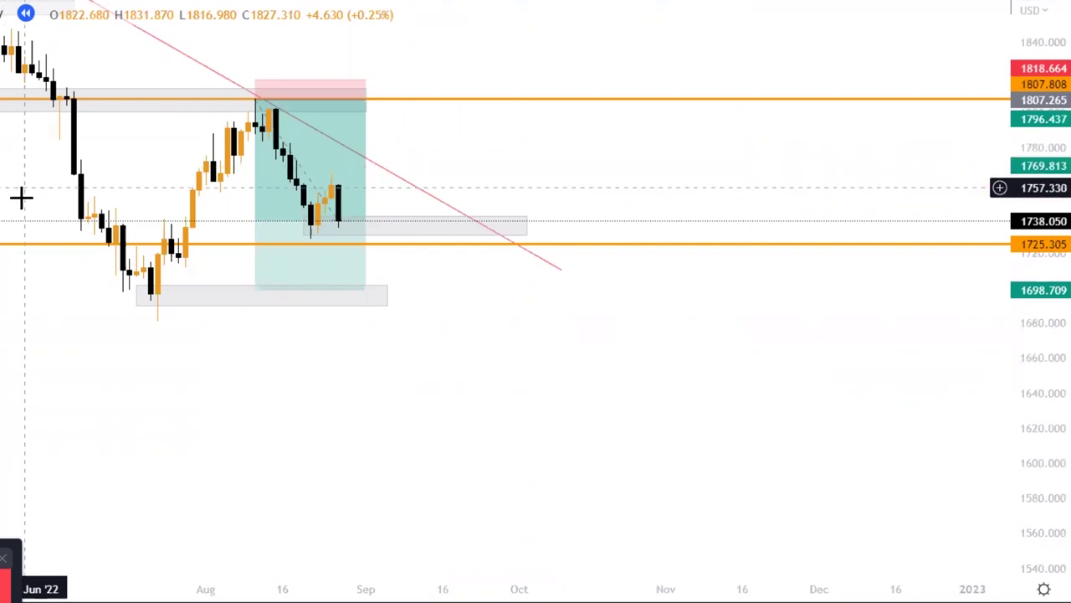
left_click(11, 243)
key("Delete")
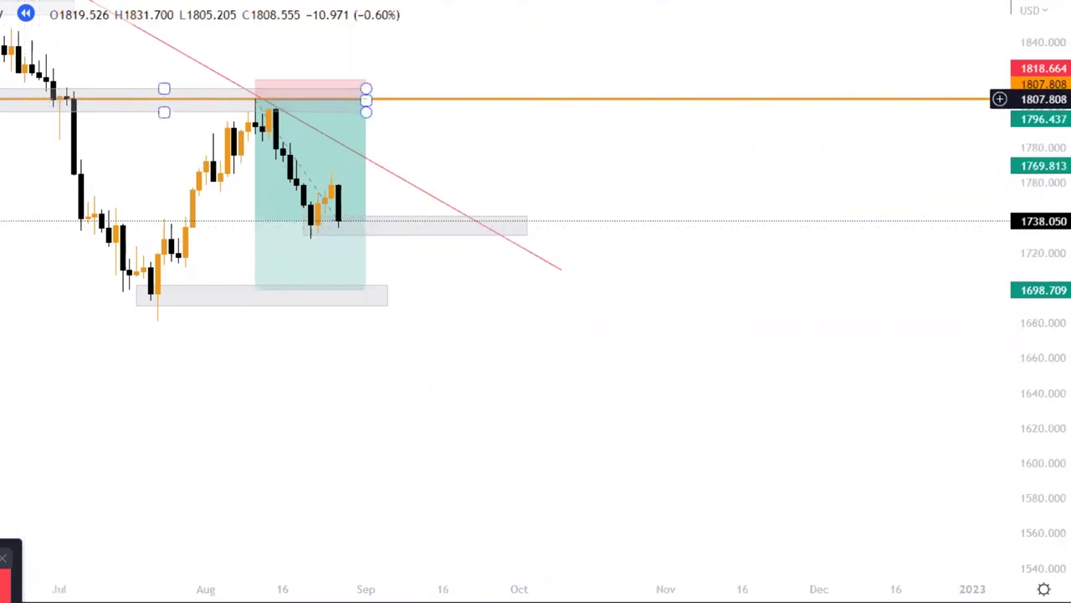
left_click_drag(16, 98, 328, 226)
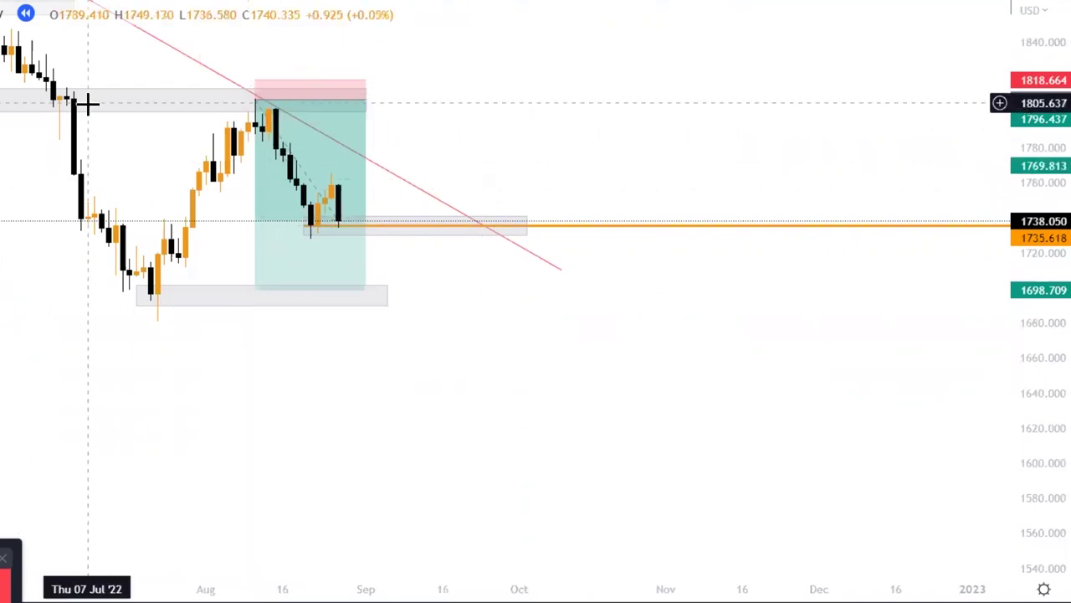
Play the replay until the third short reaches its target in early September 2022, pause, and inspect that position's result
mouse_move(448, 532)
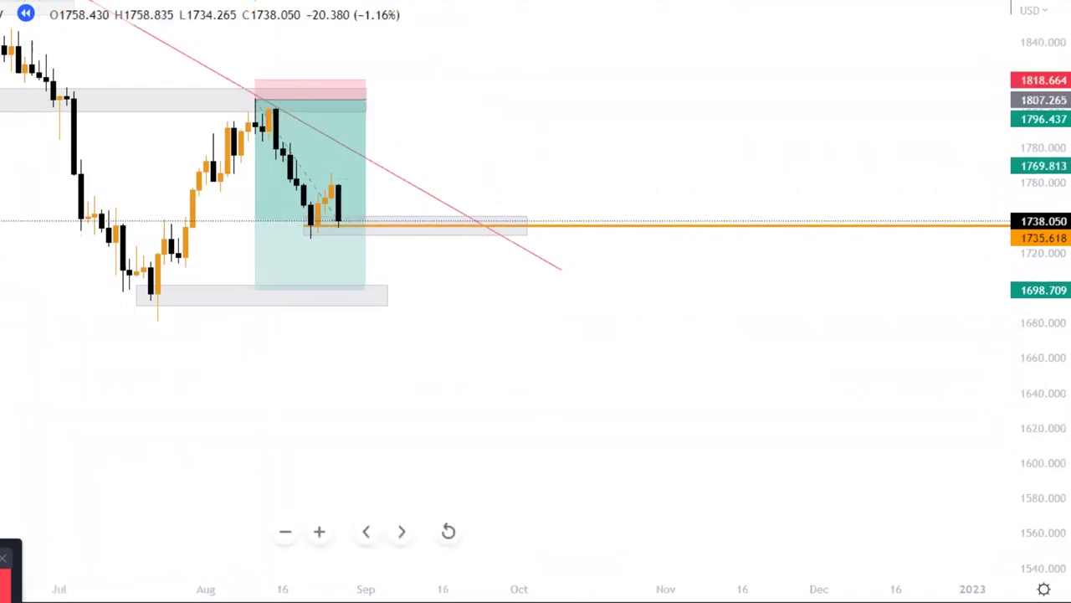
key("shift+Down")
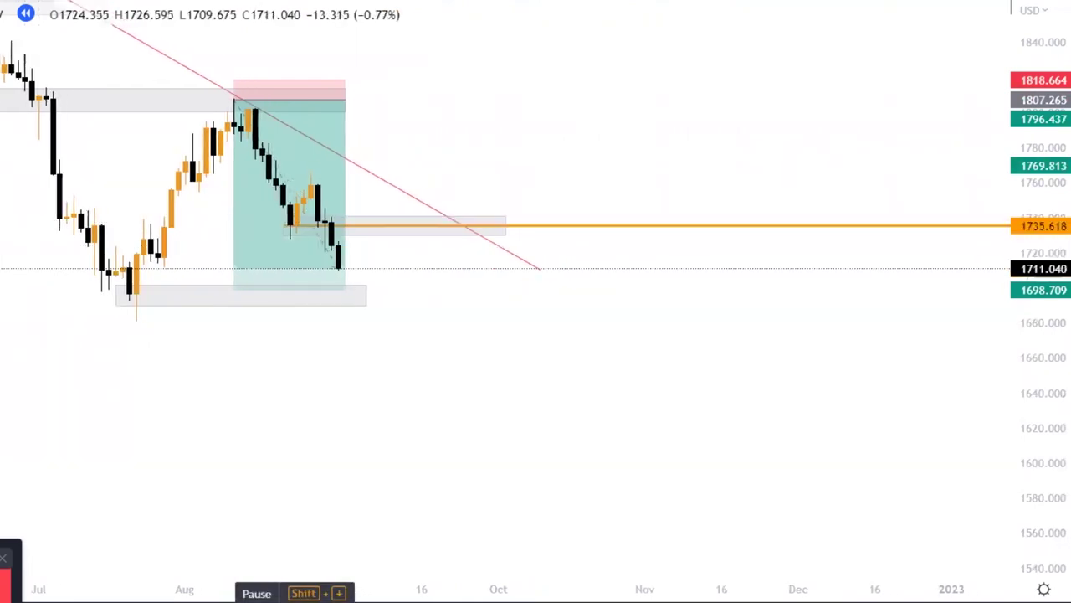
key("shift+Down")
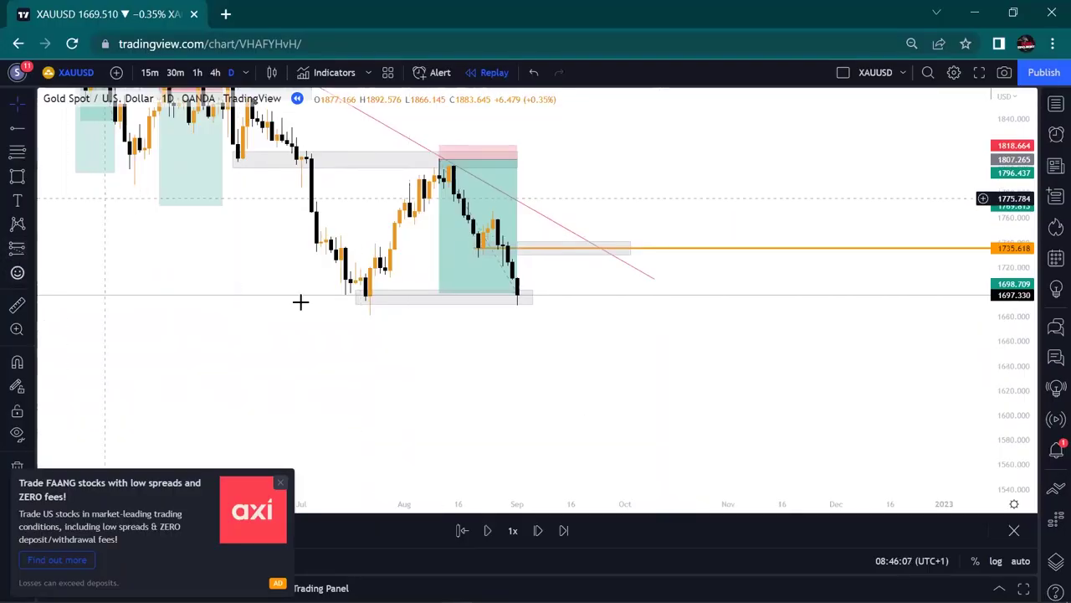
mouse_move(223, 249)
left_mouse_down()
mouse_move(423, 402)
mouse_move(351, 357)
left_mouse_up()
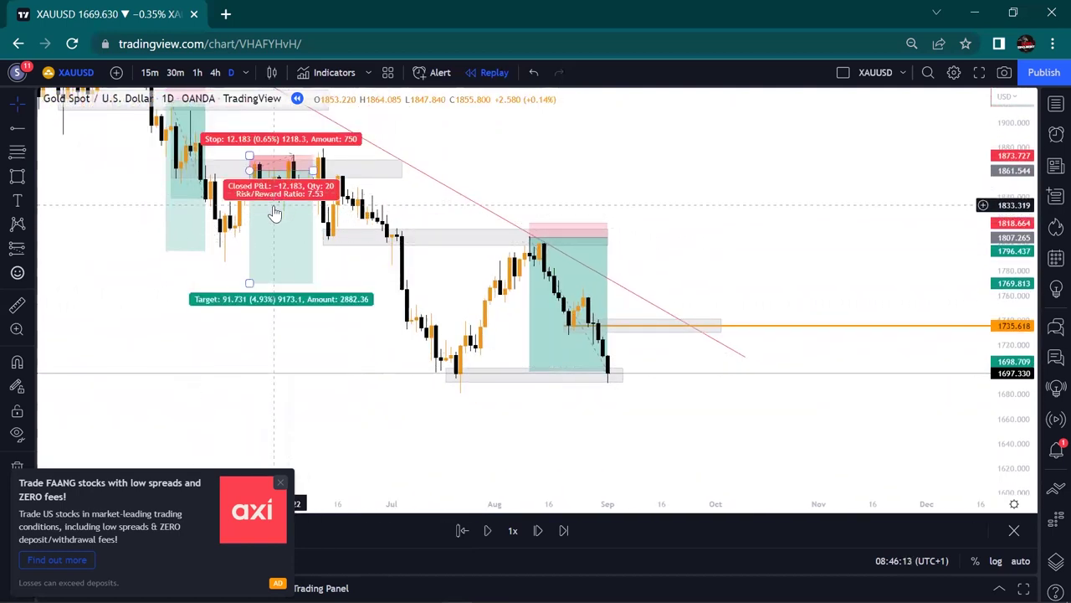
left_click(593, 286)
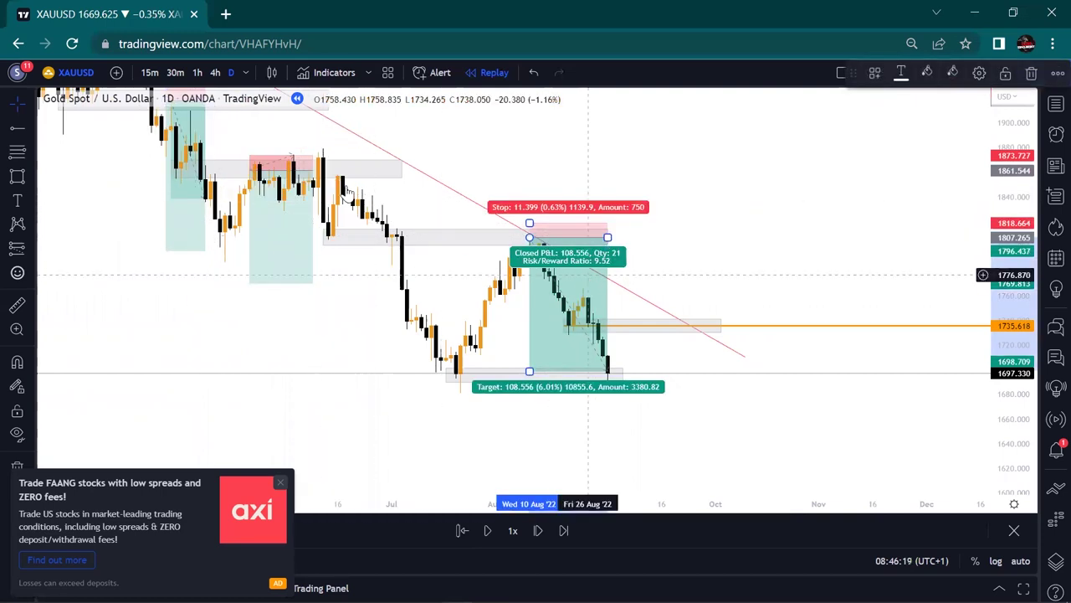
left_click_drag(651, 210, 561, 184)
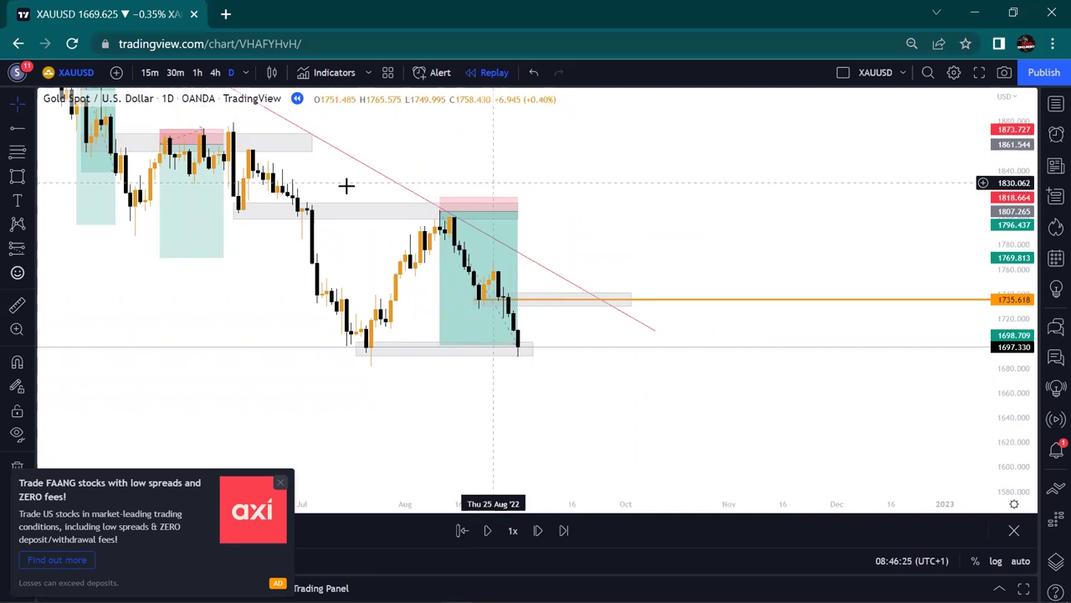
Place a short position from 15 September to early October 2022 with entry 1736.161, stop 1744.846 and target 1672.656
left_click(31, 248)
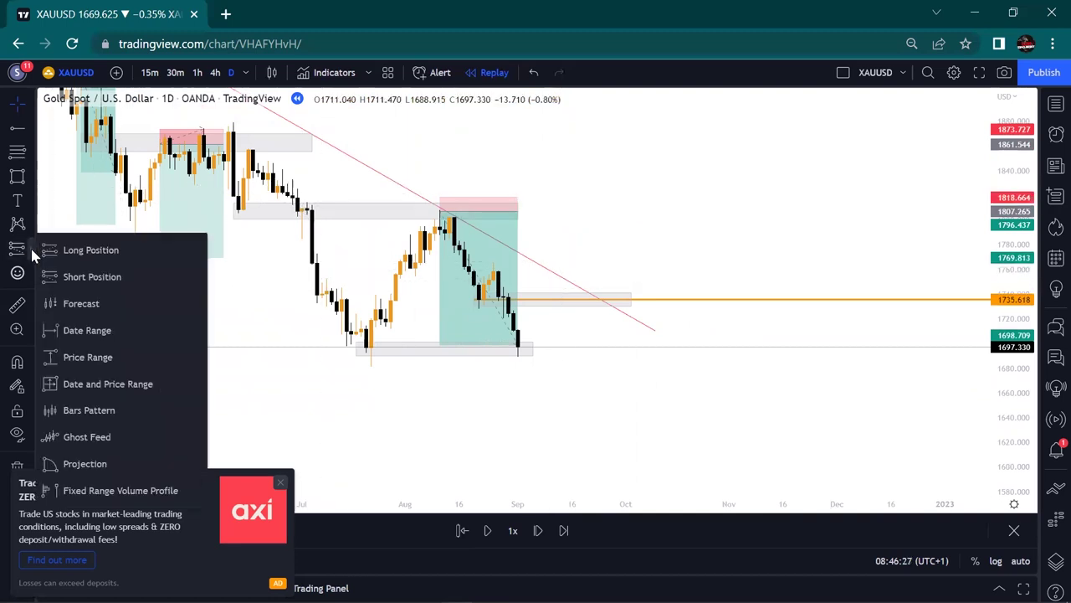
left_click(79, 273)
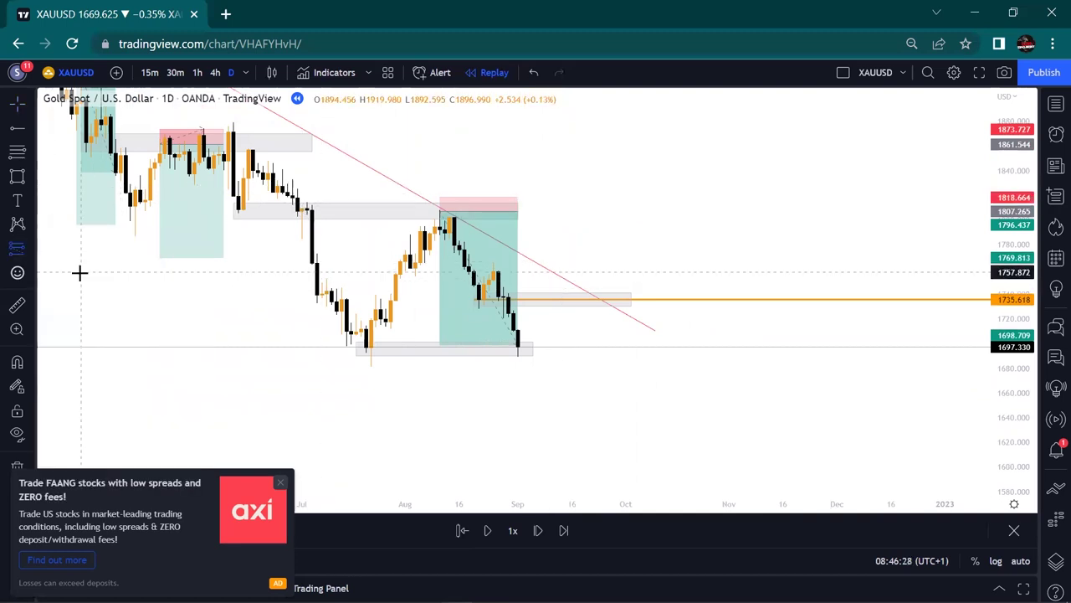
left_click(566, 299)
left_click_drag(567, 222, 585, 289)
left_click(595, 227)
mouse_move(595, 227)
left_mouse_down()
mouse_move(903, 392)
mouse_move(923, 416)
mouse_move(919, 400)
mouse_move(698, 218)
left_mouse_up()
left_click_drag(790, 279, 708, 279)
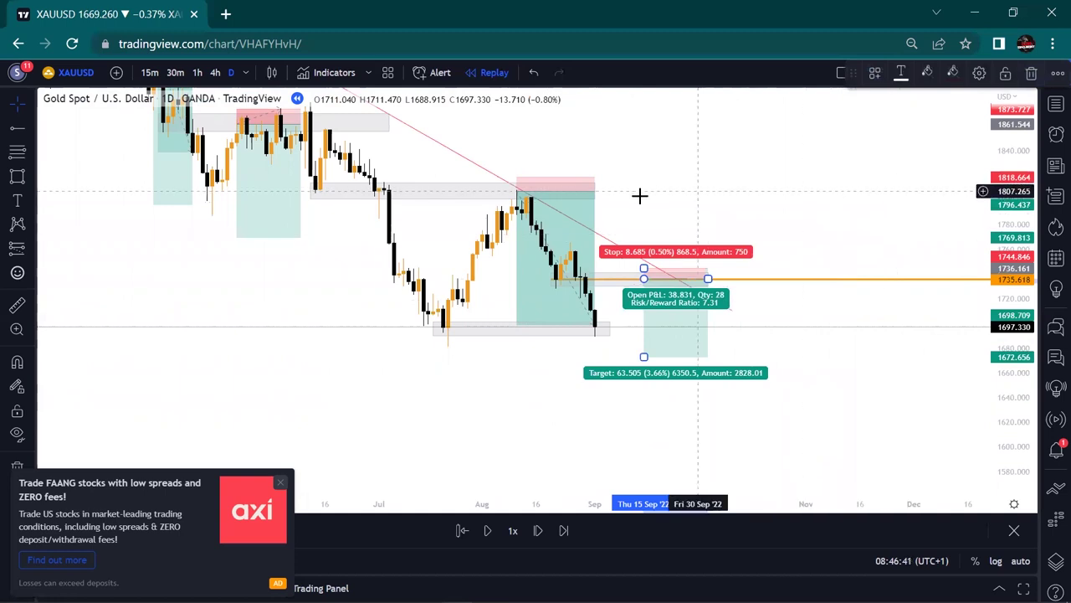
Examine the 2021 price lows as reference levels for the fourth short's target, and return to September 2022
mouse_move(574, 255)
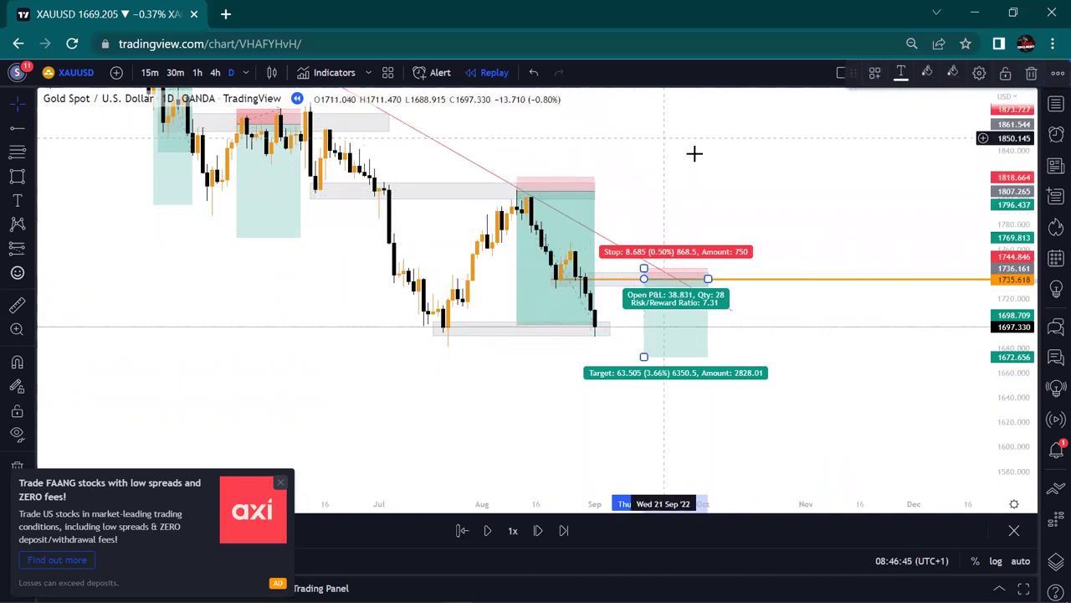
left_click_drag(729, 167, 657, 168)
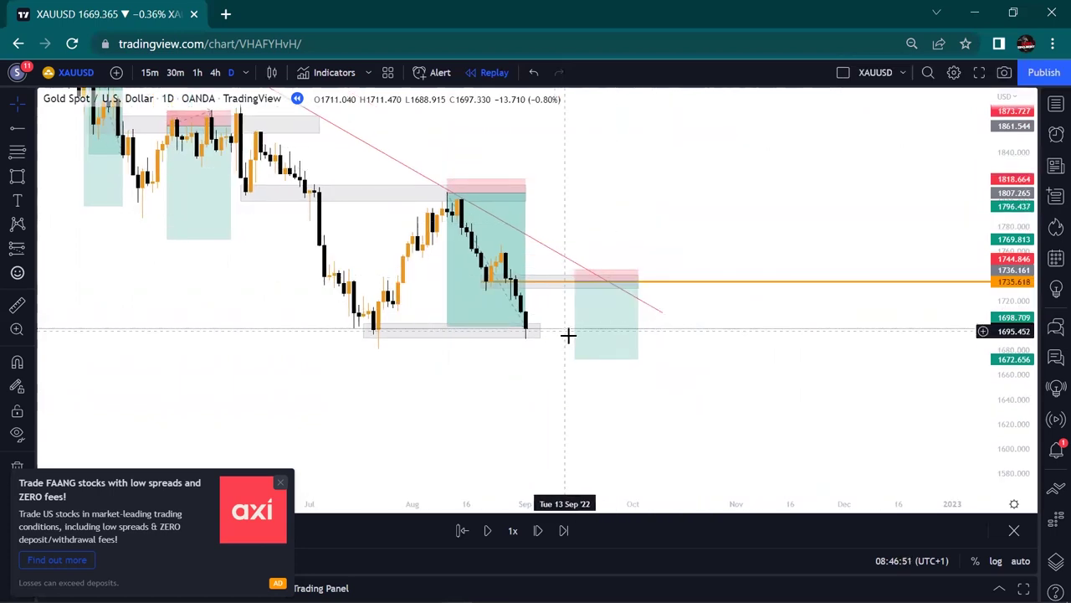
mouse_move(574, 359)
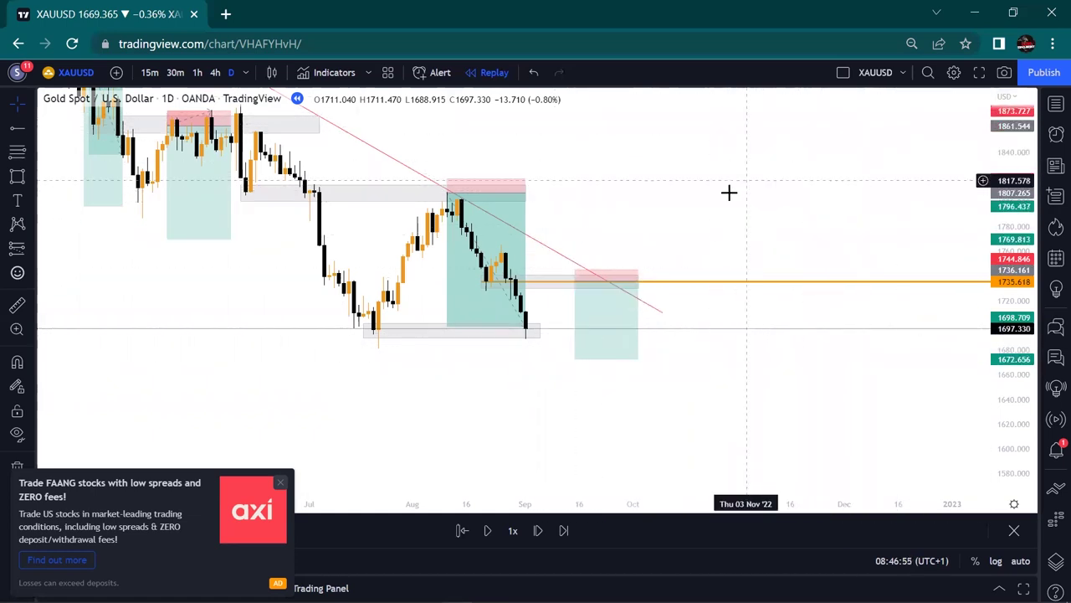
mouse_move(846, 203)
left_mouse_down()
mouse_move(952, 225)
mouse_move(864, 202)
left_mouse_up()
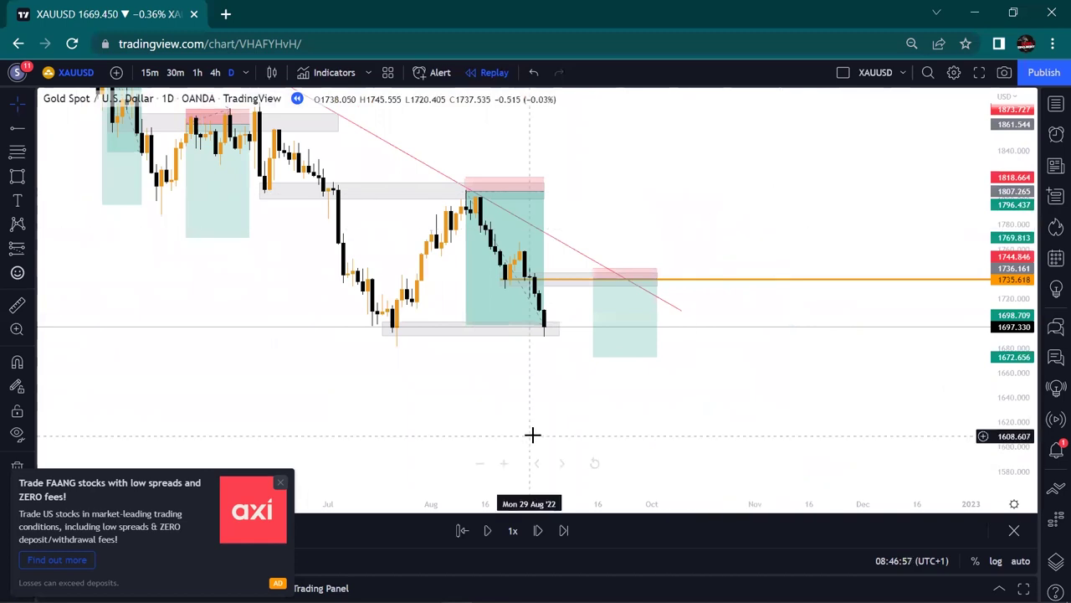
left_click_drag(598, 395, 902, 275)
left_click_drag(541, 299, 1046, 320)
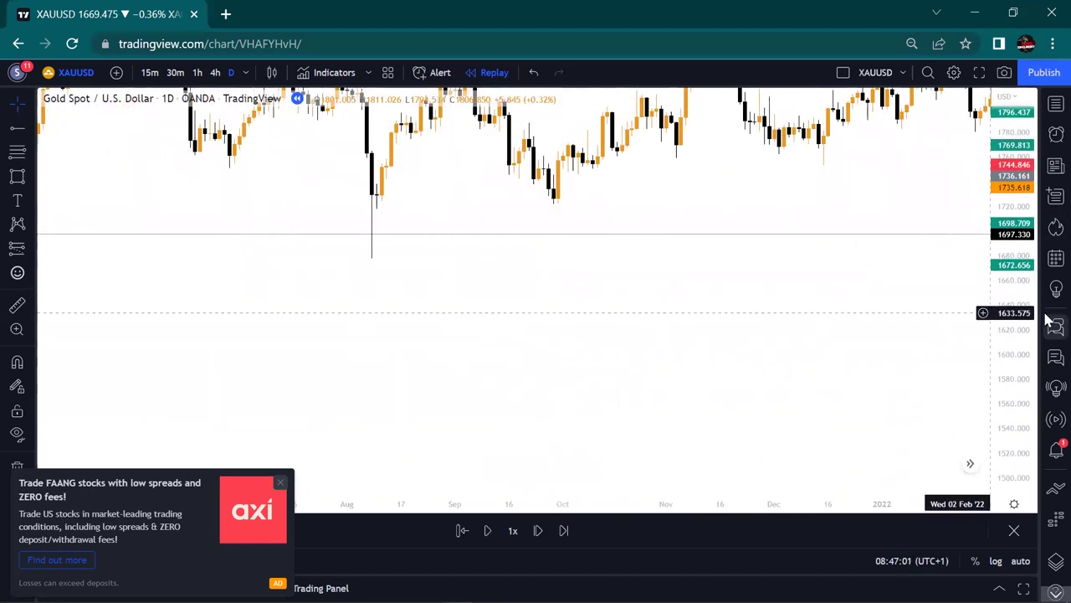
left_click_drag(684, 277, 1048, 282)
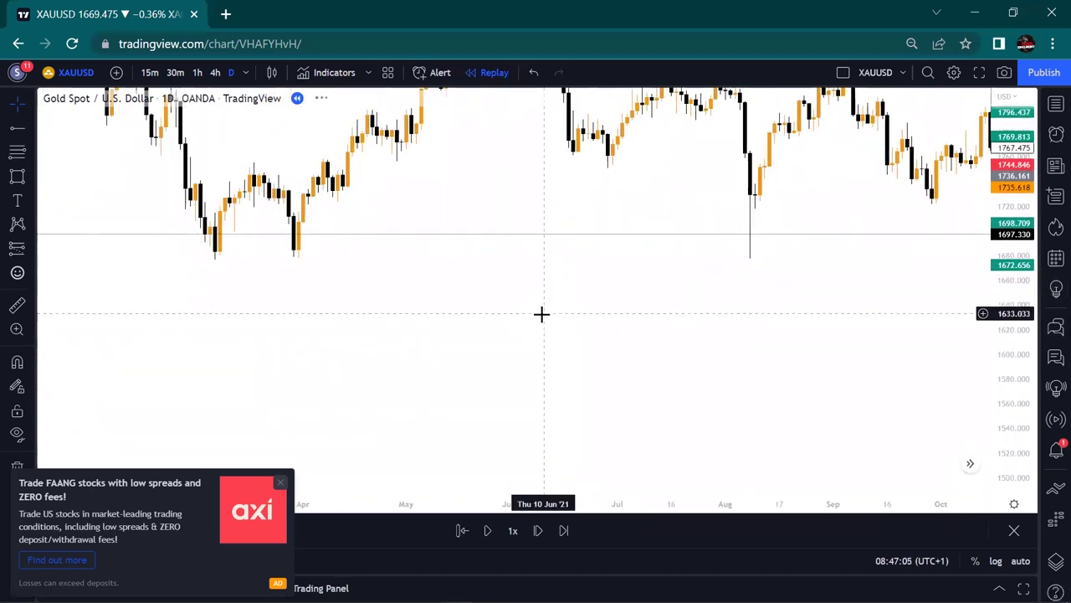
left_click_drag(541, 313, 1014, 366)
left_click_drag(510, 337, 825, 332)
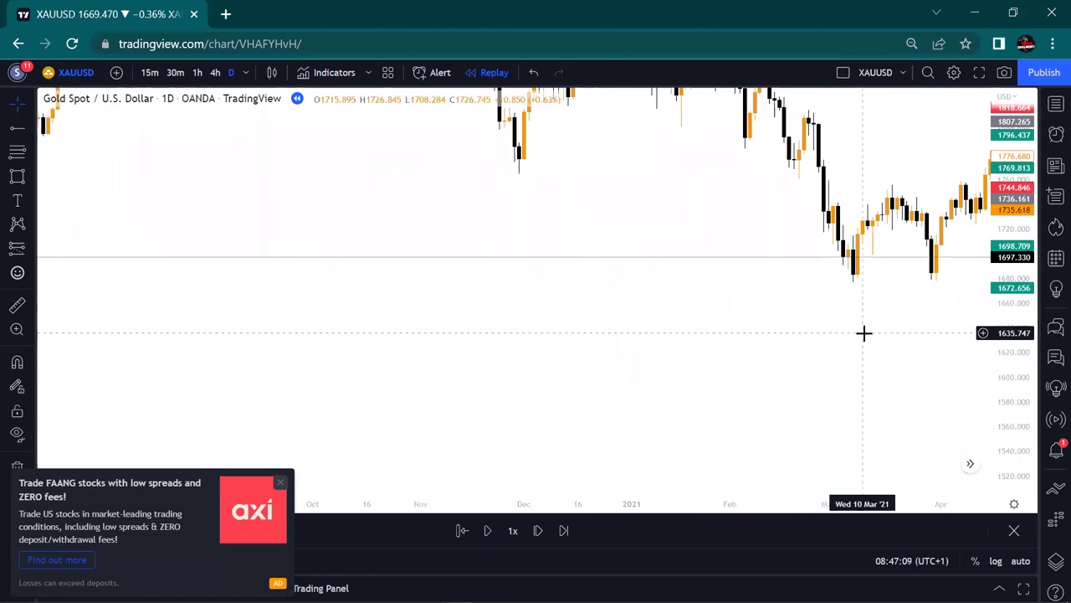
left_click_drag(583, 330, 366, 310)
left_click_drag(866, 283, 192, 282)
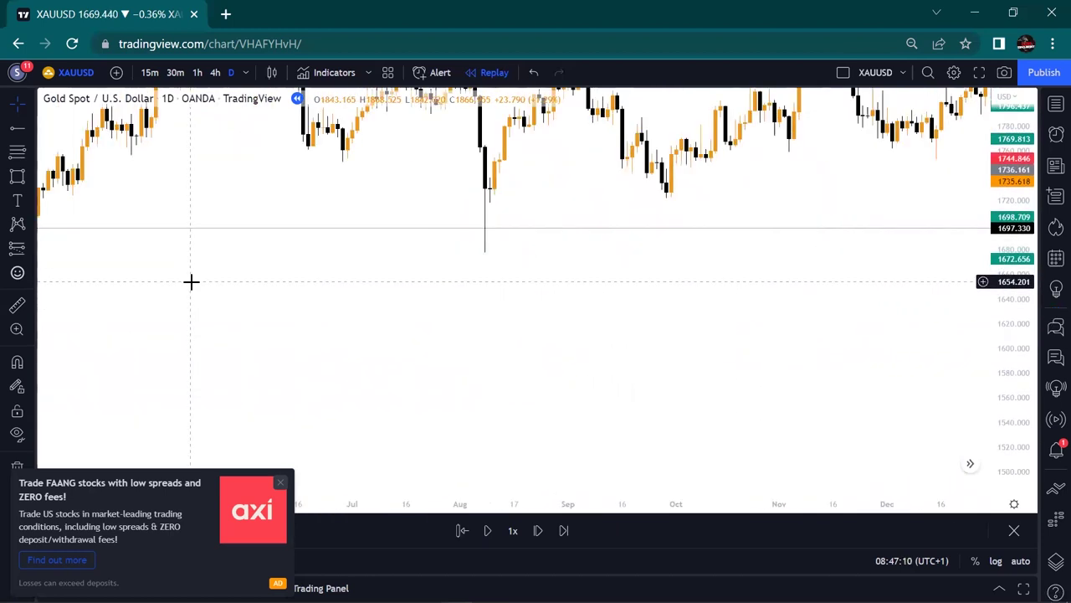
left_click_drag(818, 294, 196, 318)
left_click_drag(789, 330, 525, 343)
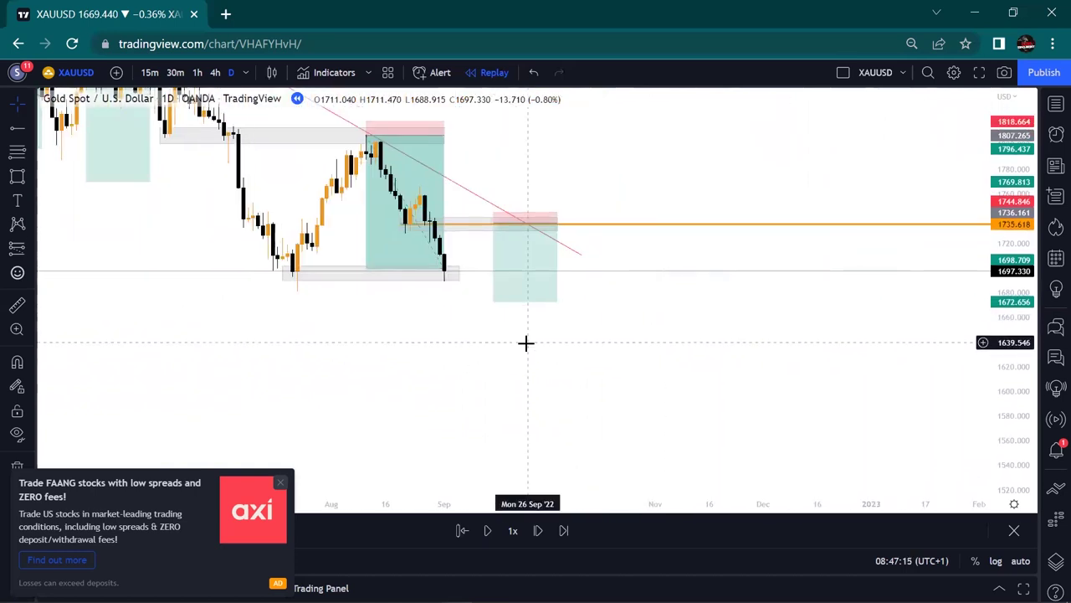
Lower the fourth short position's target to 1667.771
left_click(493, 302)
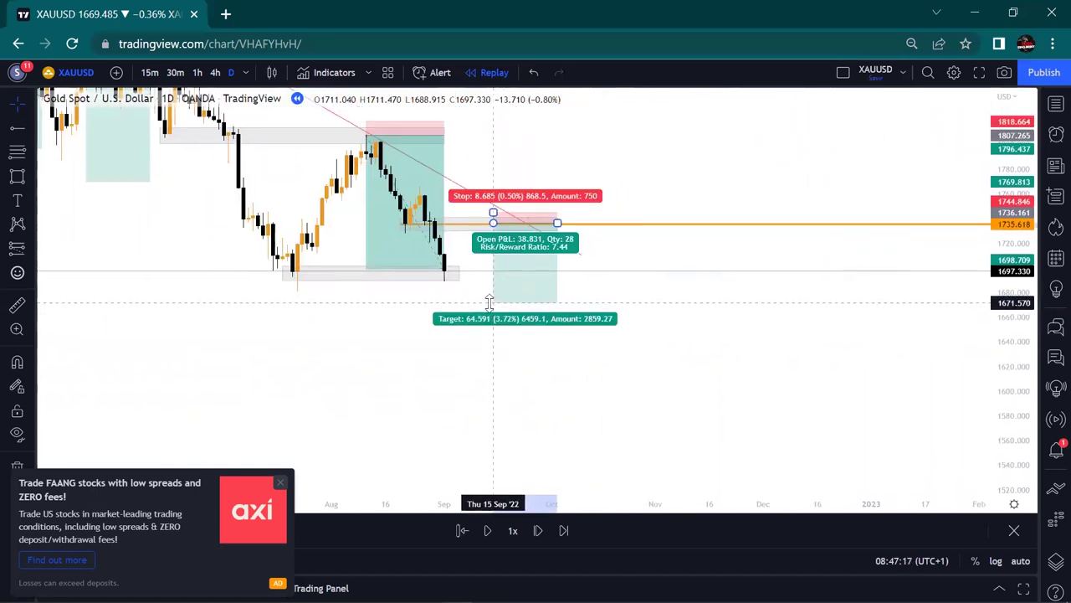
left_click_drag(489, 301, 492, 311)
left_click_drag(641, 299, 646, 307)
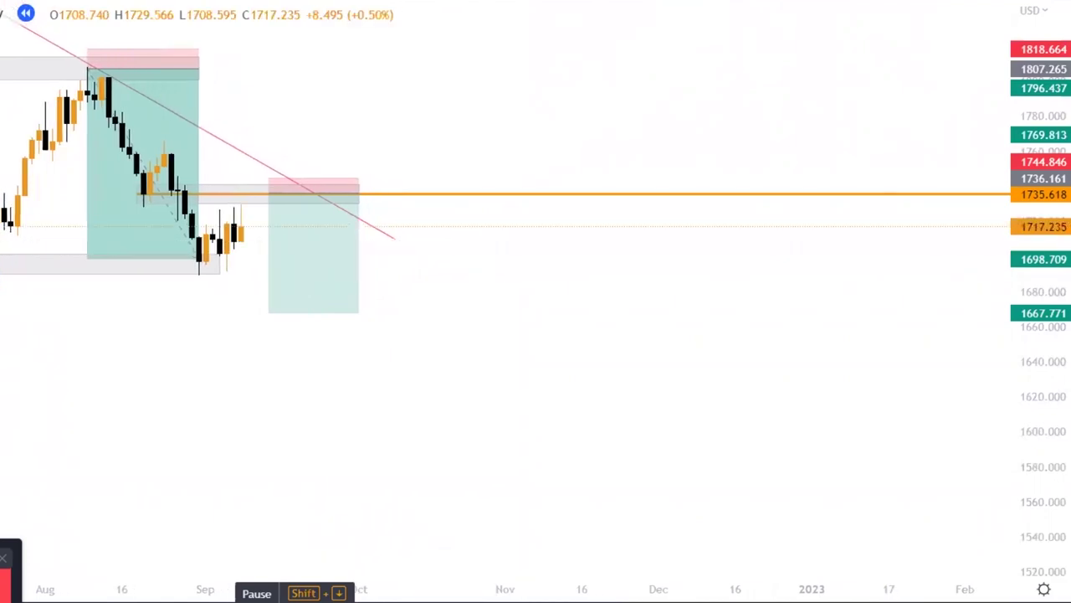
Pause the replay as price touches the ray, shift the fourth short to start on 12 September 2022, and lower its entry to 1735.075
key("shift+Down")
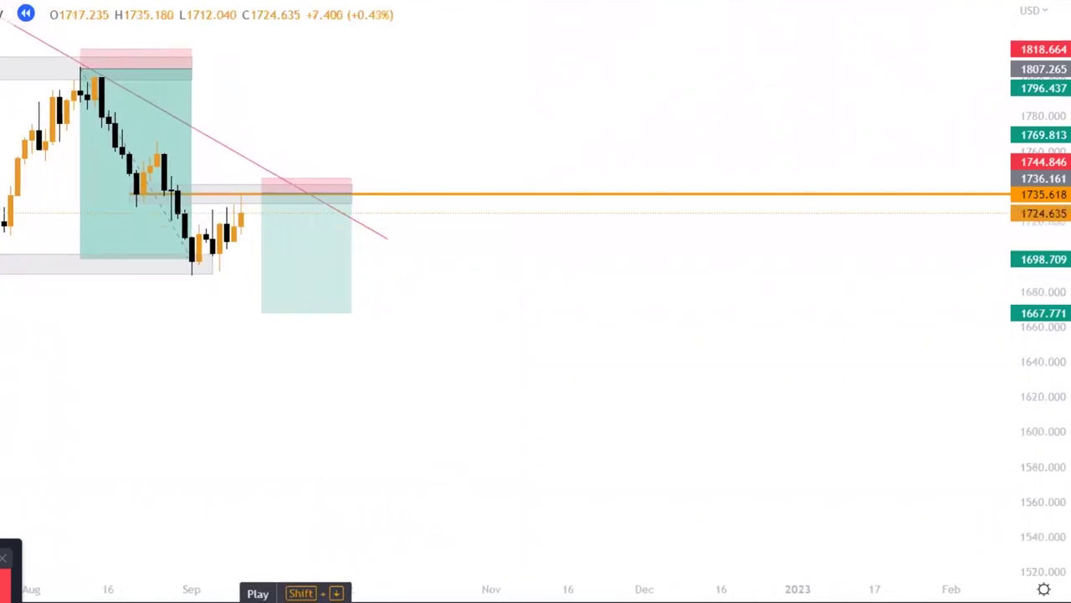
left_click(304, 292)
key("Left")
key("Left")
key("Left")
key("Left")
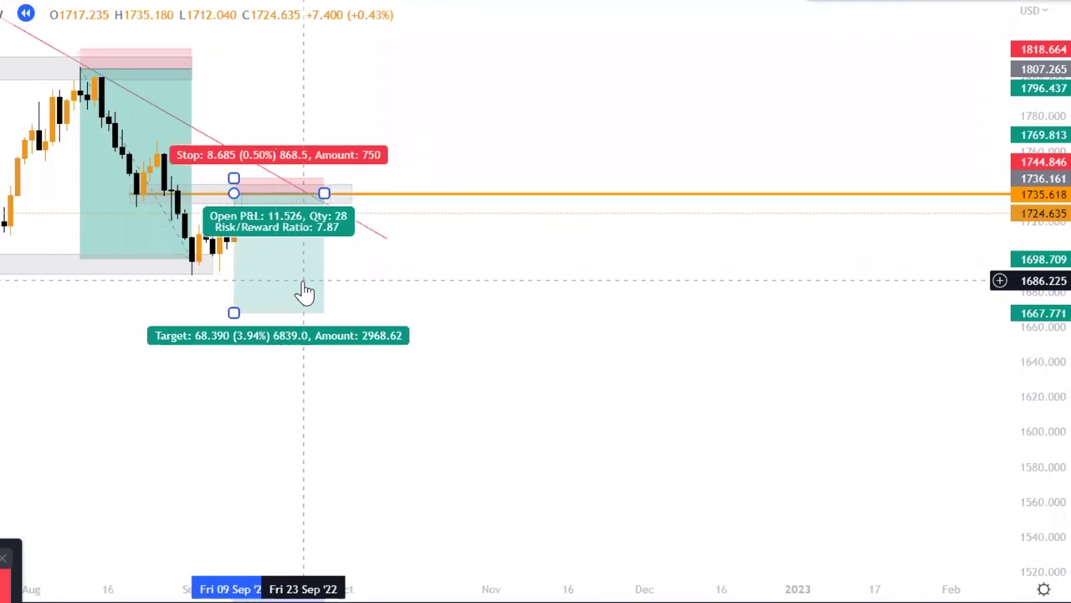
key("Right")
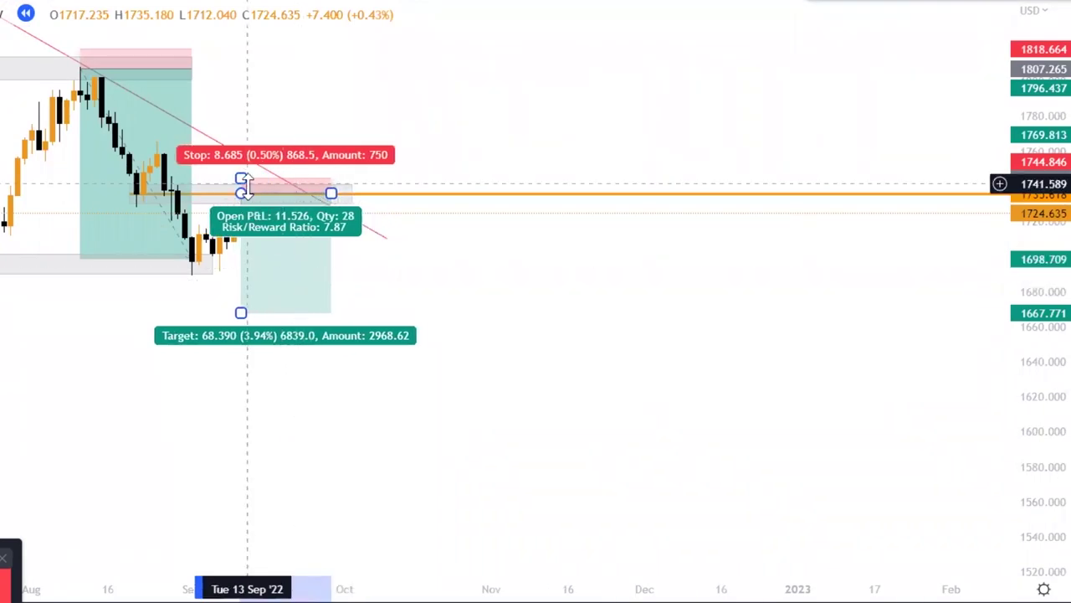
left_click_drag(240, 193, 240, 196)
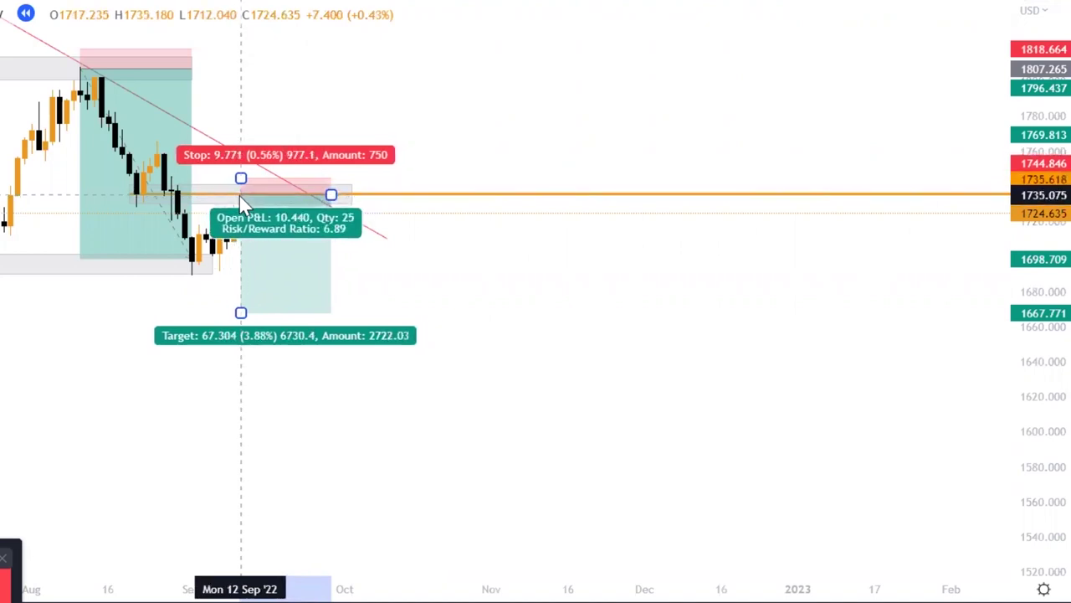
left_click(477, 151)
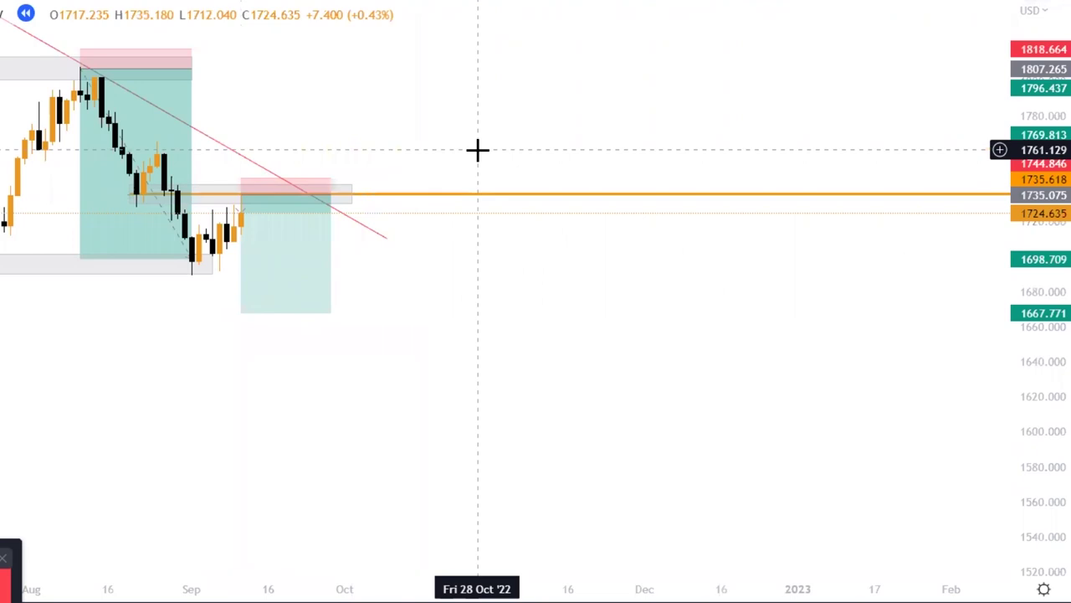
Play the replay past the fourth short's target until the late September 2022 rebound and pause it
left_click(108, 244)
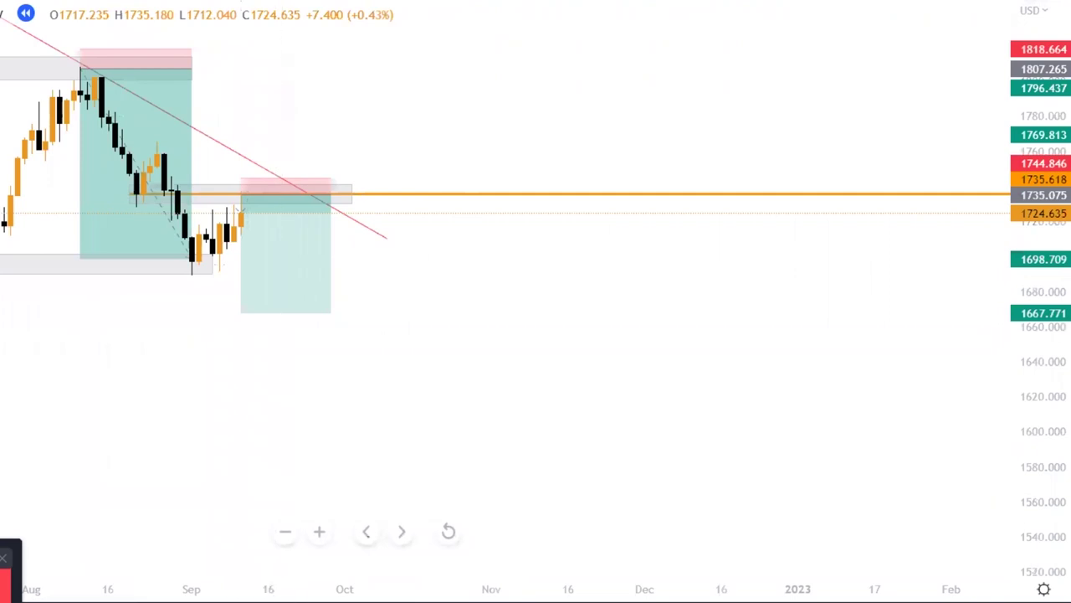
key("shift+Down")
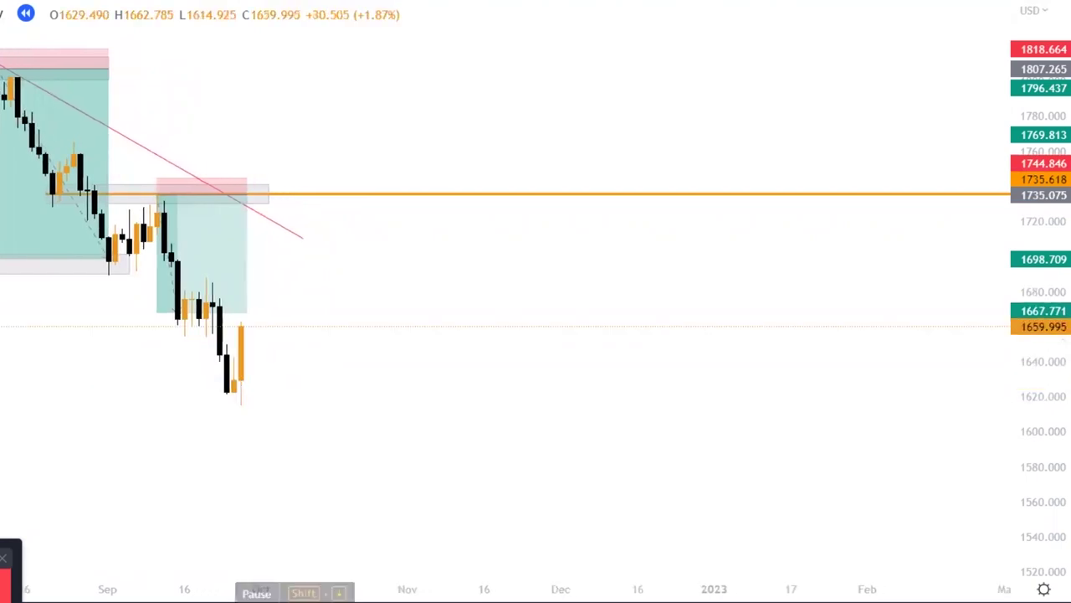
left_click(257, 593)
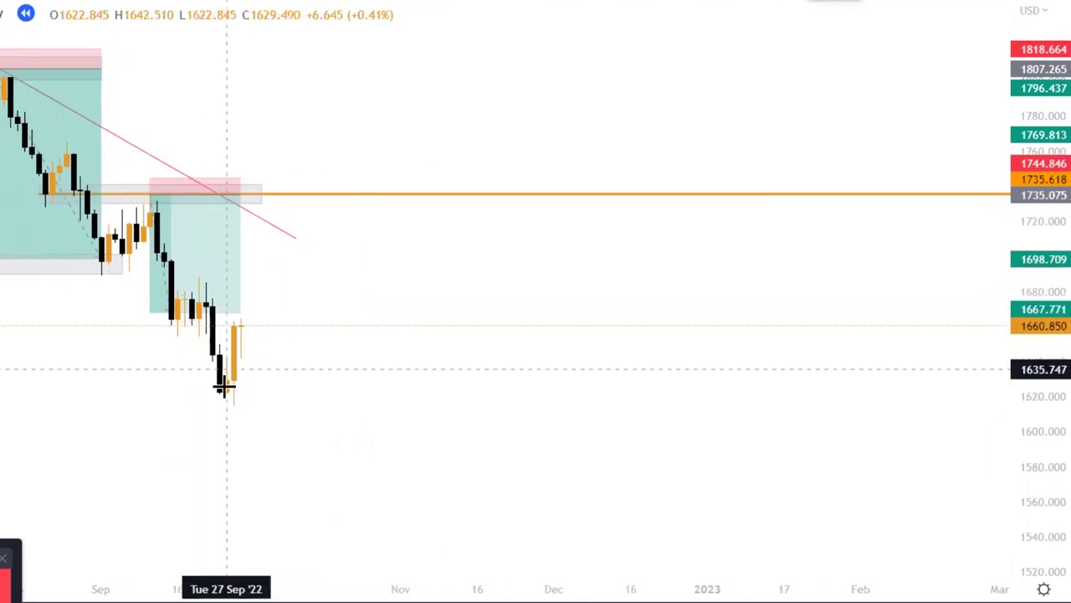
Mark a rectangular zone at the late September low from 23 September to 9 November 2022, between 1629.233 and 1616.749
left_click_drag(247, 399, 412, 398)
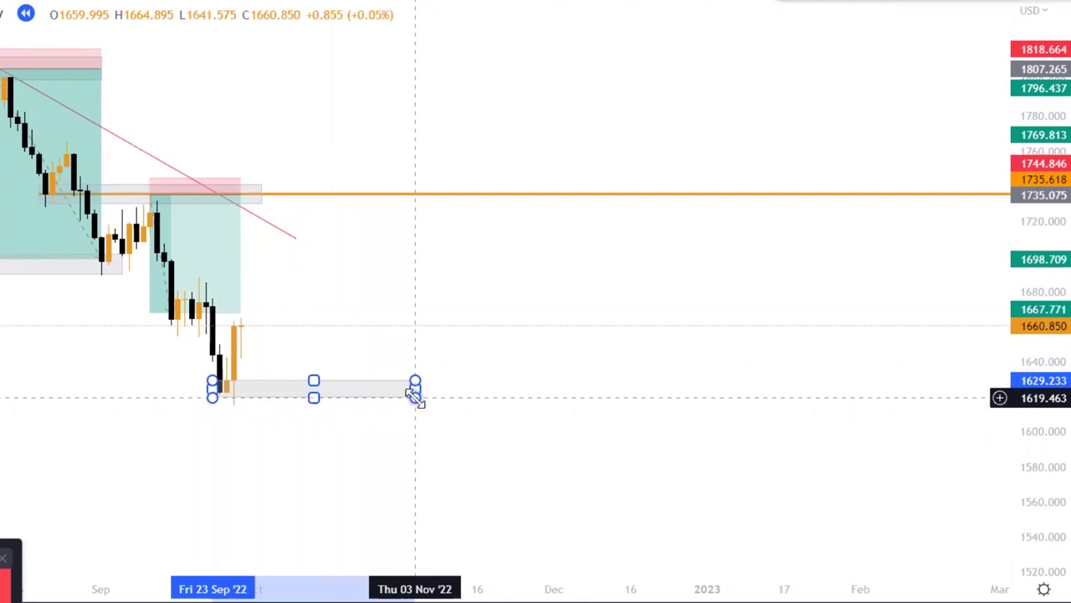
left_click_drag(415, 398, 428, 406)
left_click_drag(435, 391, 443, 402)
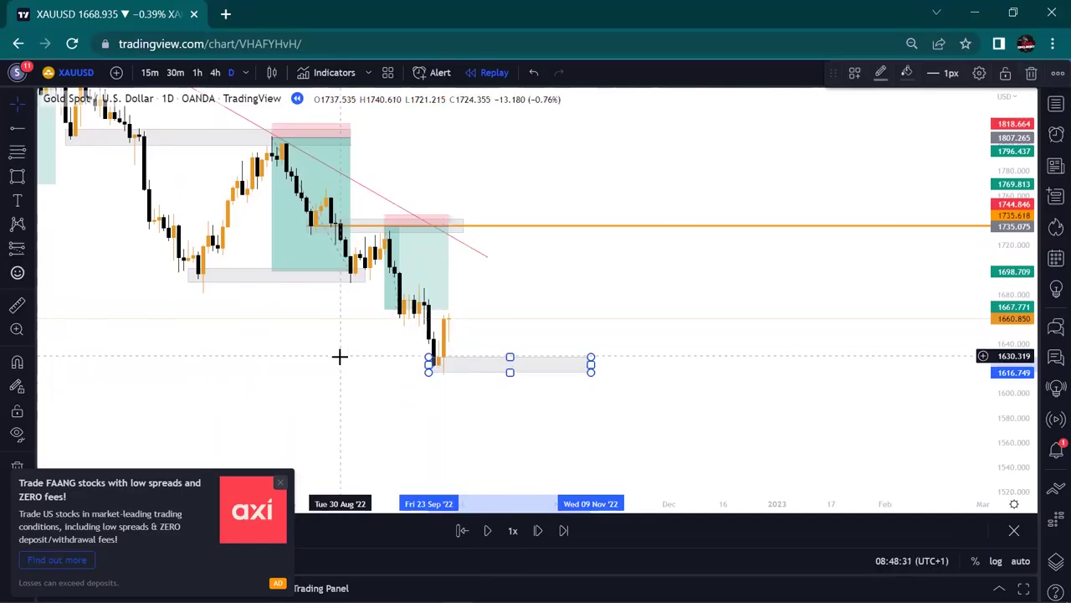
Examine the price history back to 2020 for earlier lows around the new zone's level
left_click(477, 464)
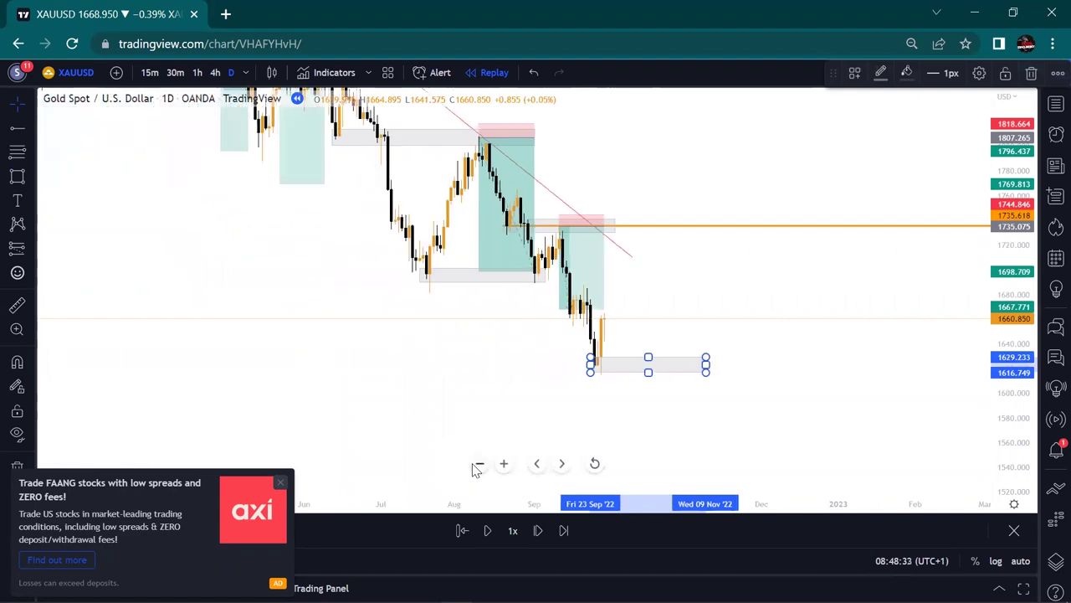
left_click(478, 464)
left_click(478, 464)
left_click(478, 464)
left_click(478, 464)
left_click(478, 464)
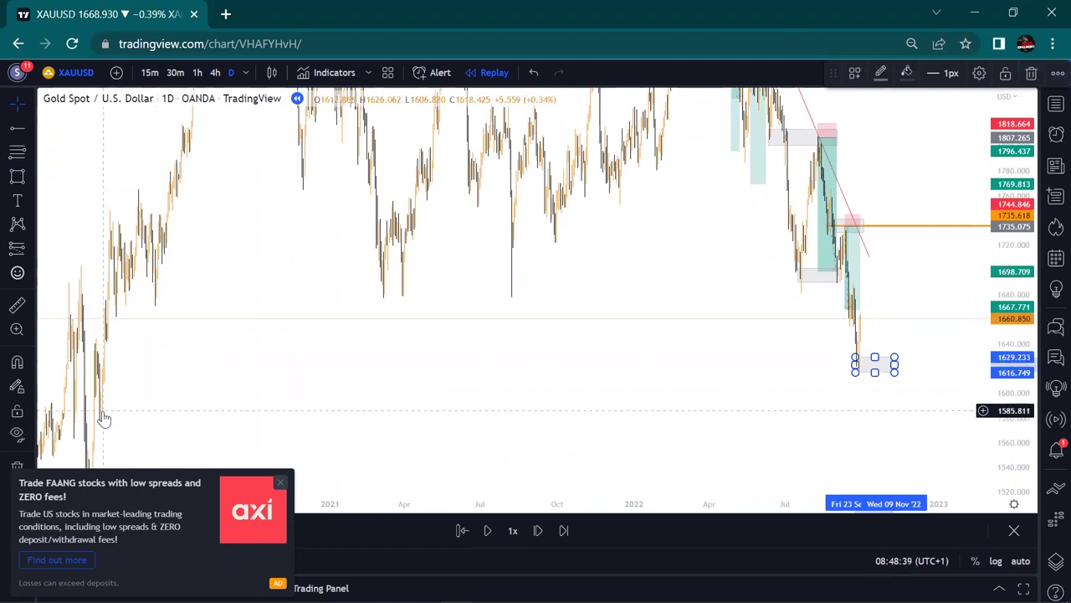
left_click(97, 348)
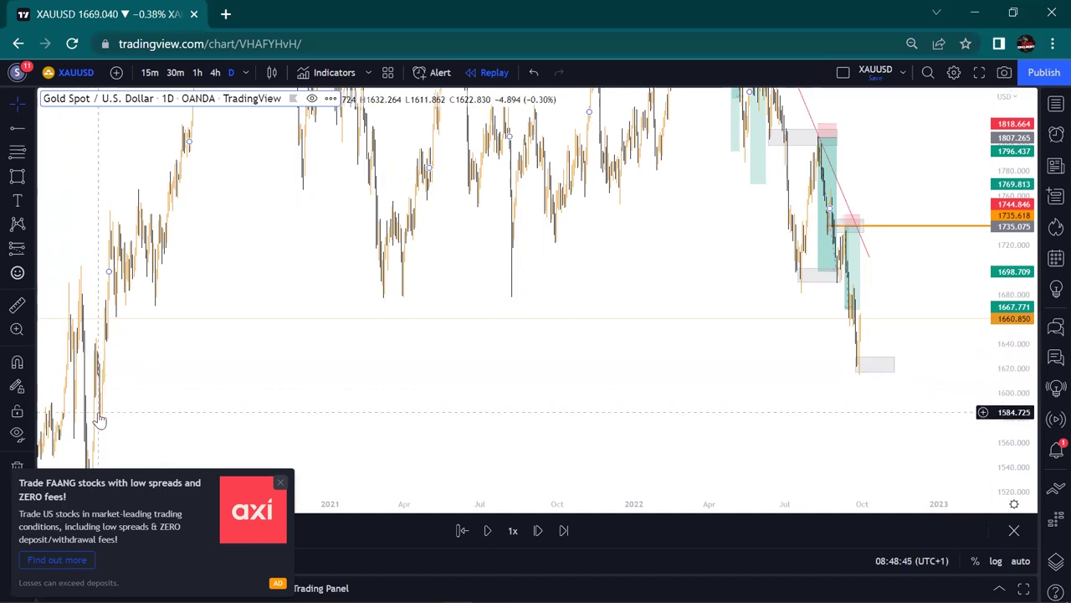
left_click_drag(515, 368, 199, 333)
mouse_move(531, 478)
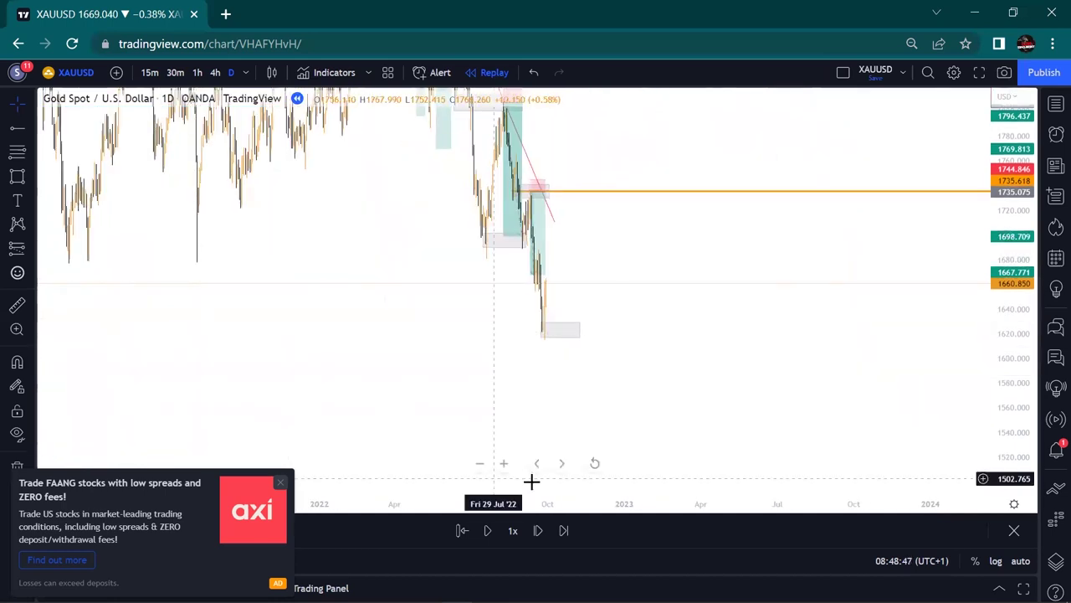
Restore the chart's scale around September 2022 and inspect the fourth short position's result
left_click(594, 462)
left_click_drag(658, 418, 360, 368)
left_click(504, 462)
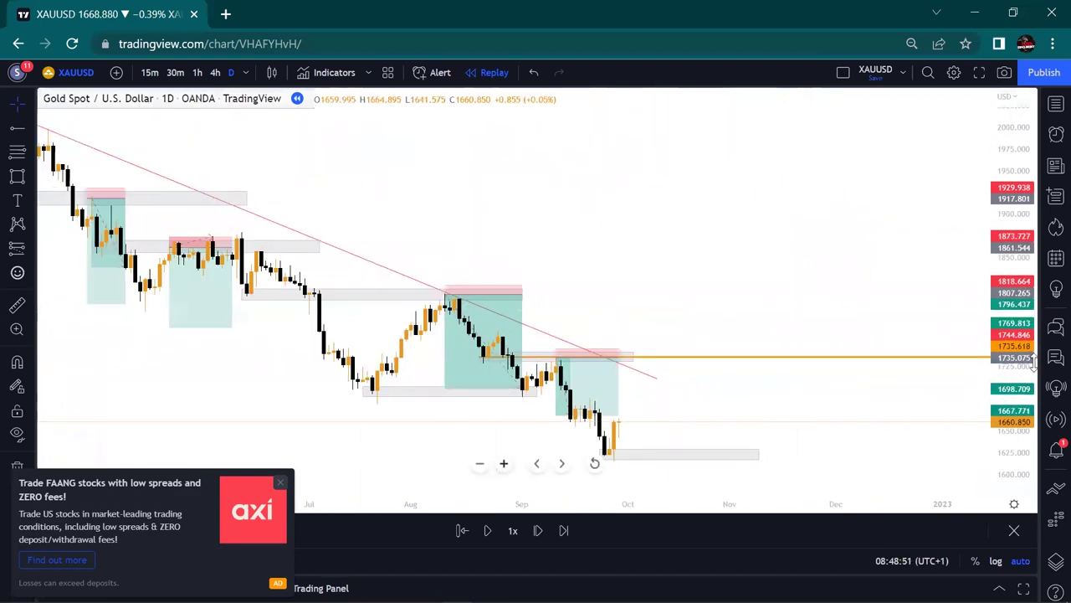
left_click_drag(1023, 394, 1023, 360)
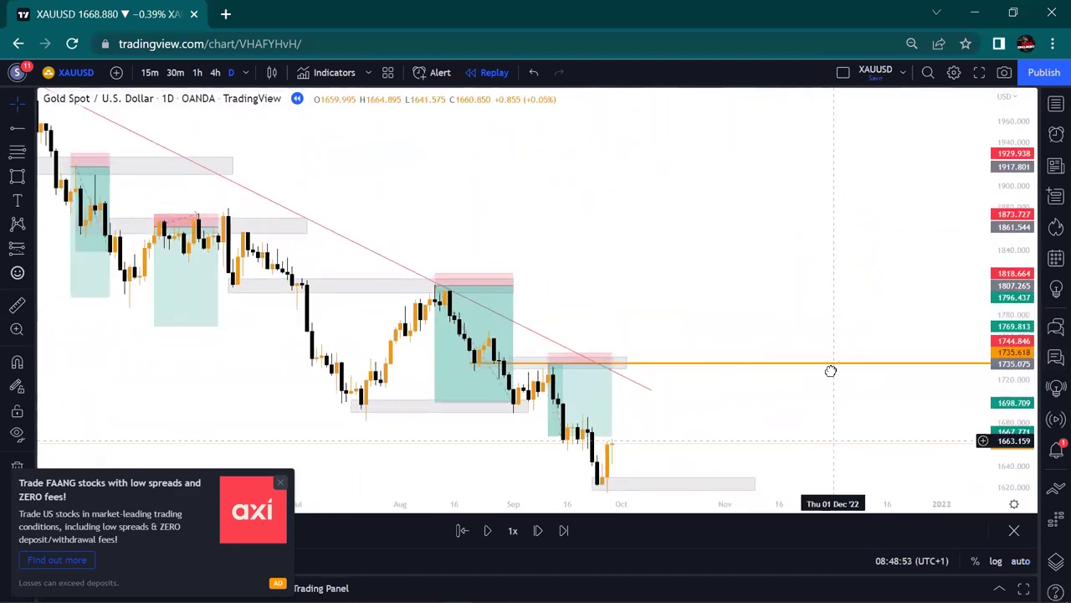
left_click_drag(830, 371, 825, 284)
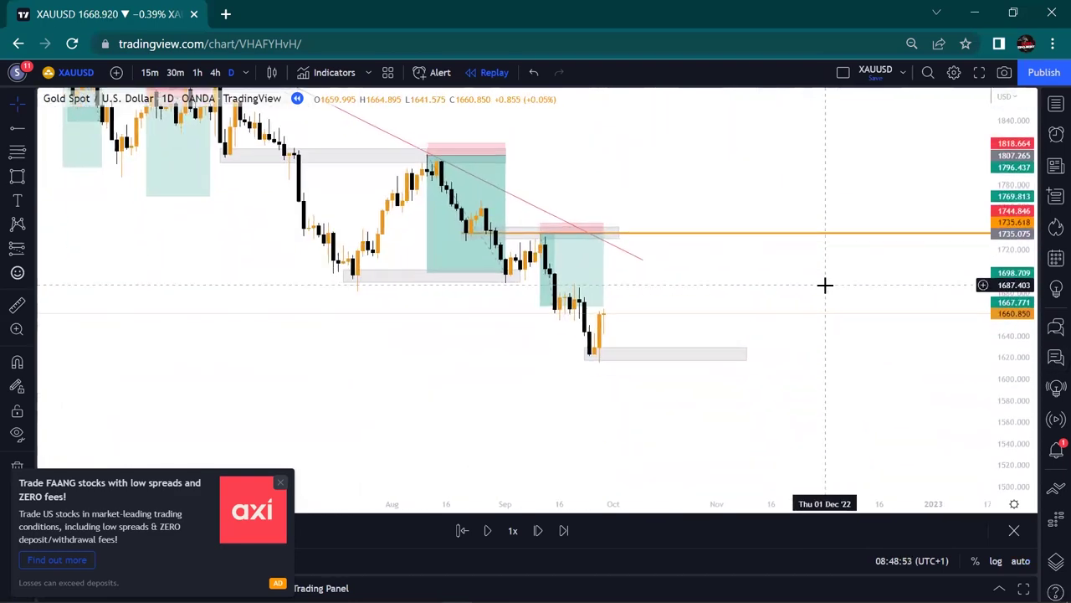
left_click(589, 279)
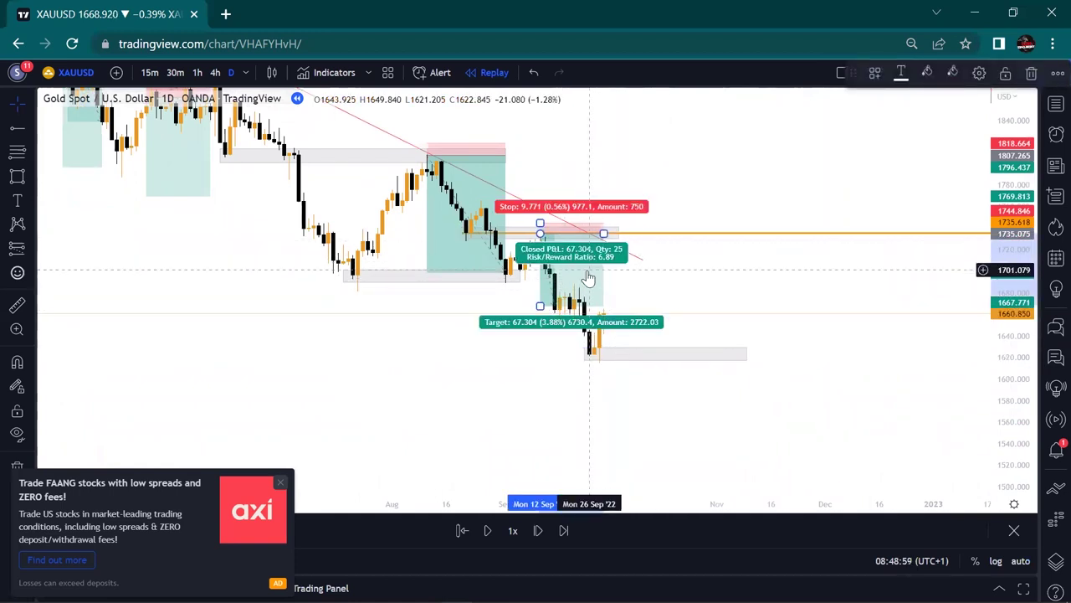
left_click(636, 297)
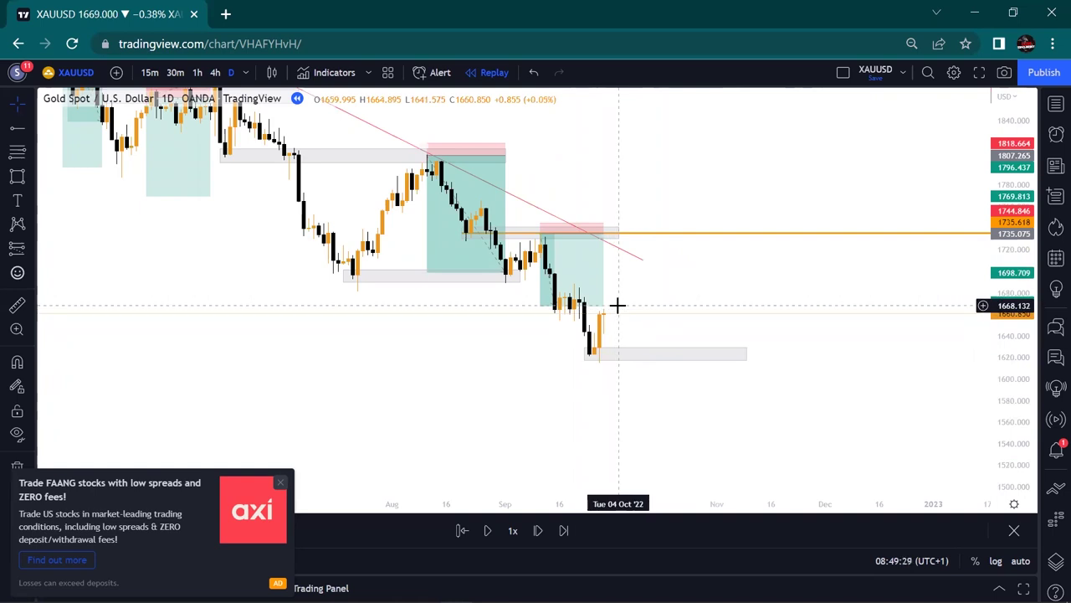
Extend the descending trend line to about 1652.6 on 14 November 2022, and the July zone near 1697 to 3 November 2022
left_click_drag(642, 261, 763, 326)
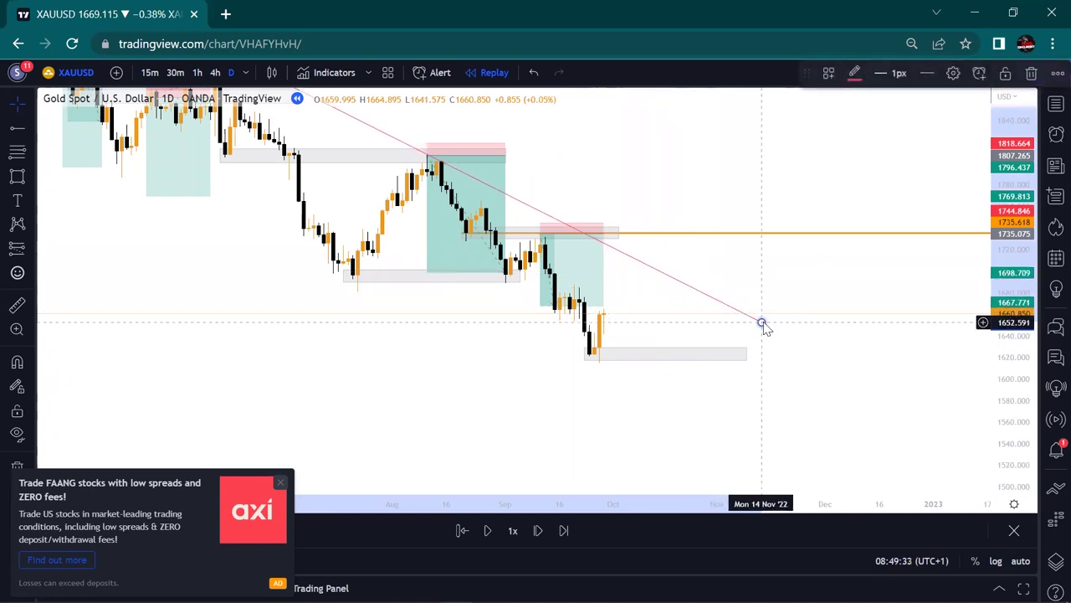
left_click(519, 276)
left_click_drag(519, 273, 727, 277)
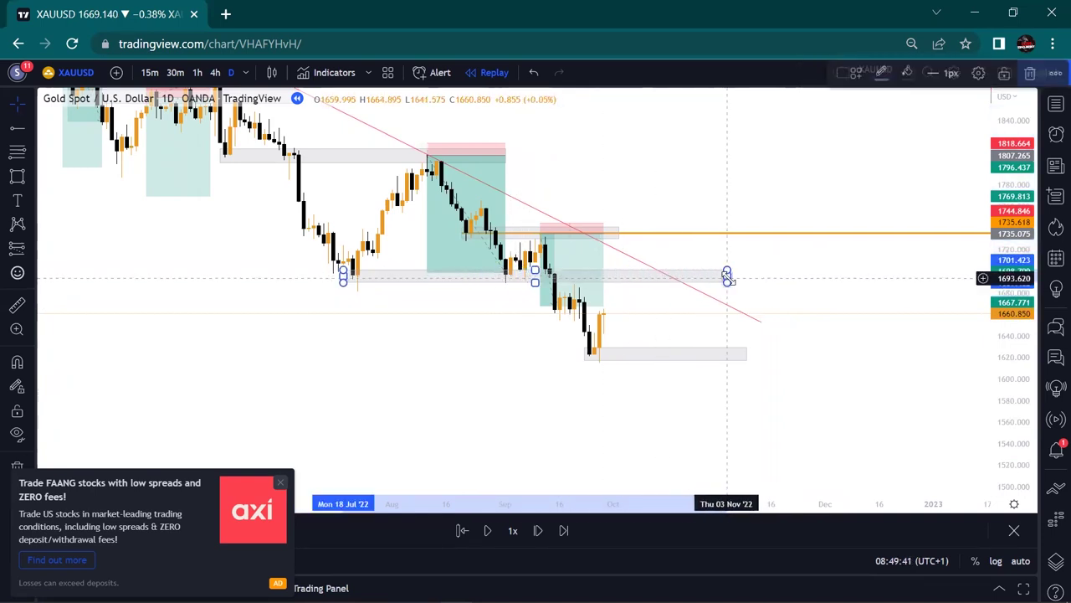
left_click(801, 290)
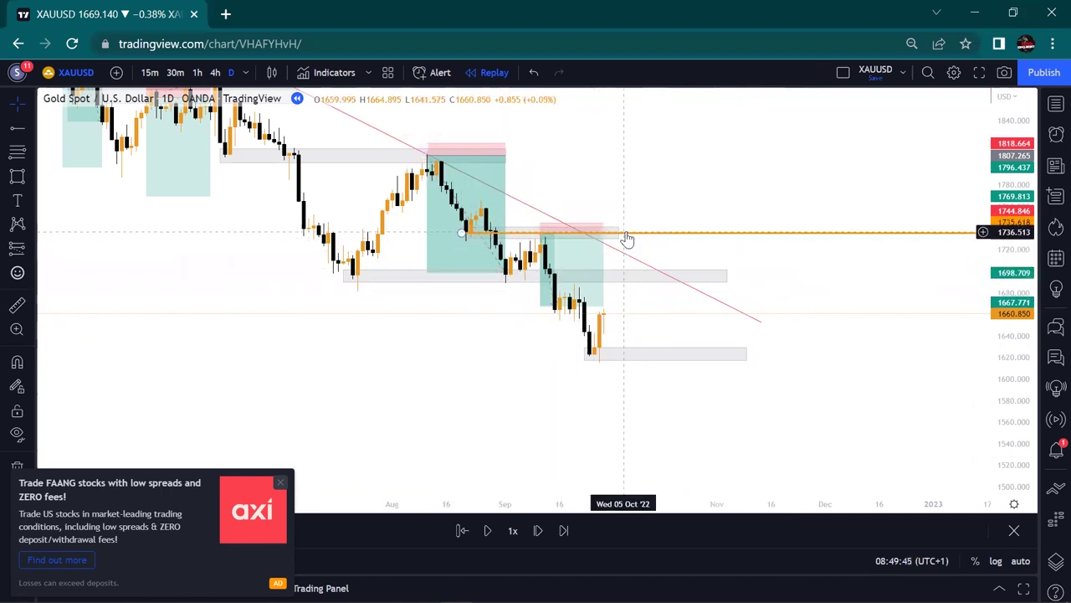
Move the horizontal ray down to 1696.106 inside the extended July zone, starting at the early September low
left_click_drag(627, 238, 663, 276)
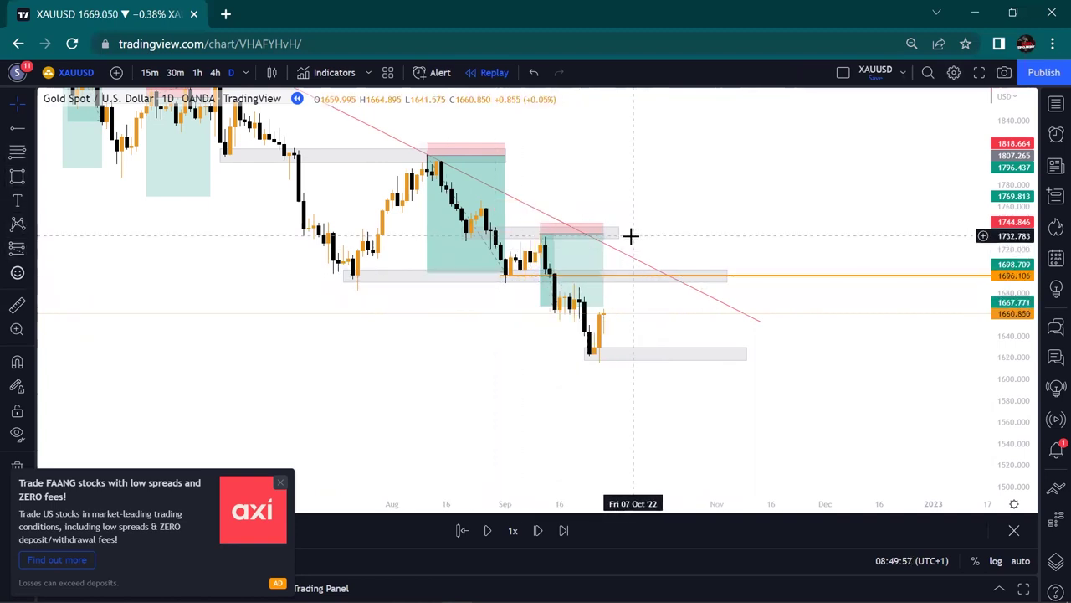
left_click_drag(618, 231, 509, 251)
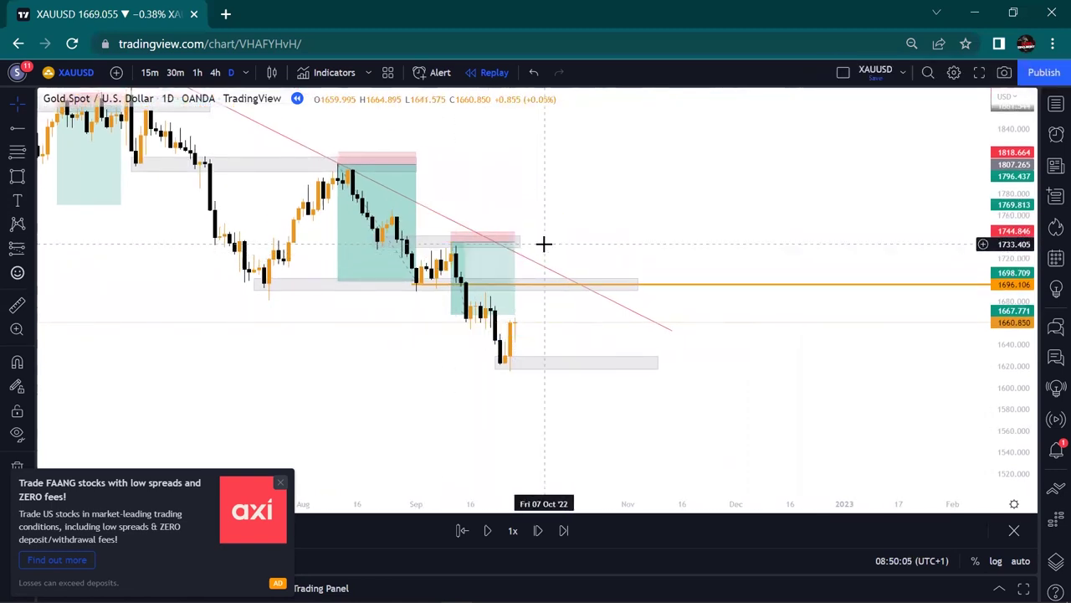
Shorten the fourth short position to about two weeks and shift its start back to 29 August 2022
left_click_drag(518, 243, 452, 242)
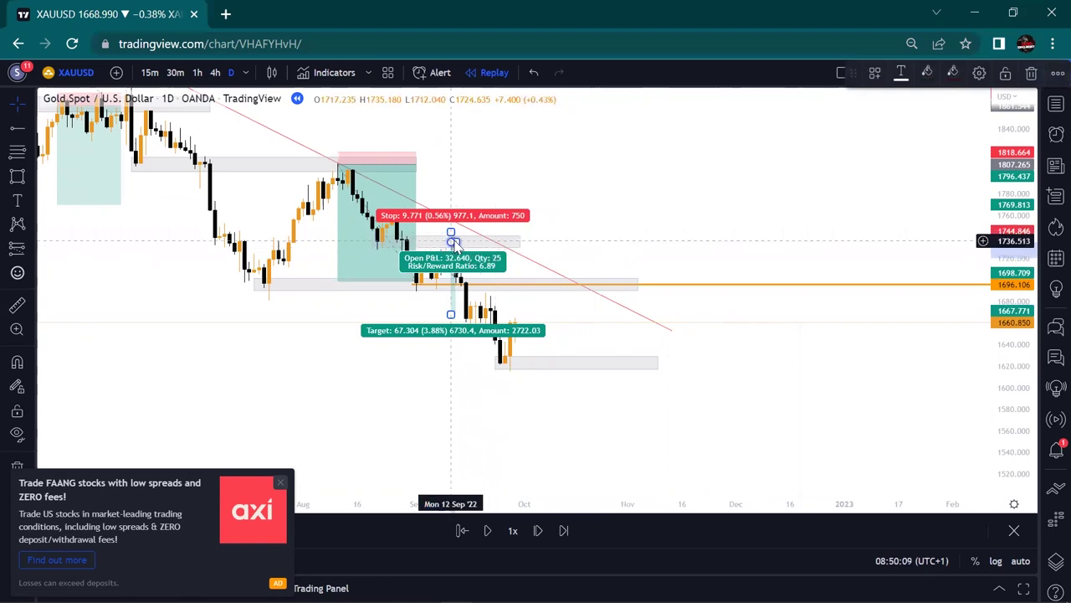
left_click_drag(454, 241, 490, 243)
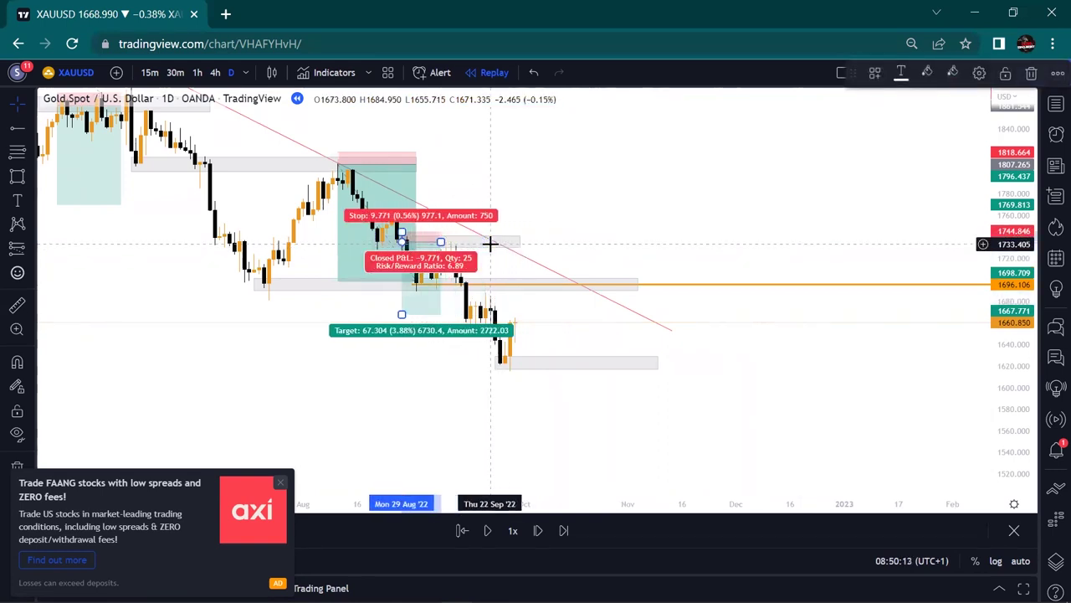
left_click(569, 230)
Draw a rectangle zone from 9 September to mid-October 2022, between about 1732 and 1719, at the mid-September high
left_click(17, 176)
left_click(443, 245)
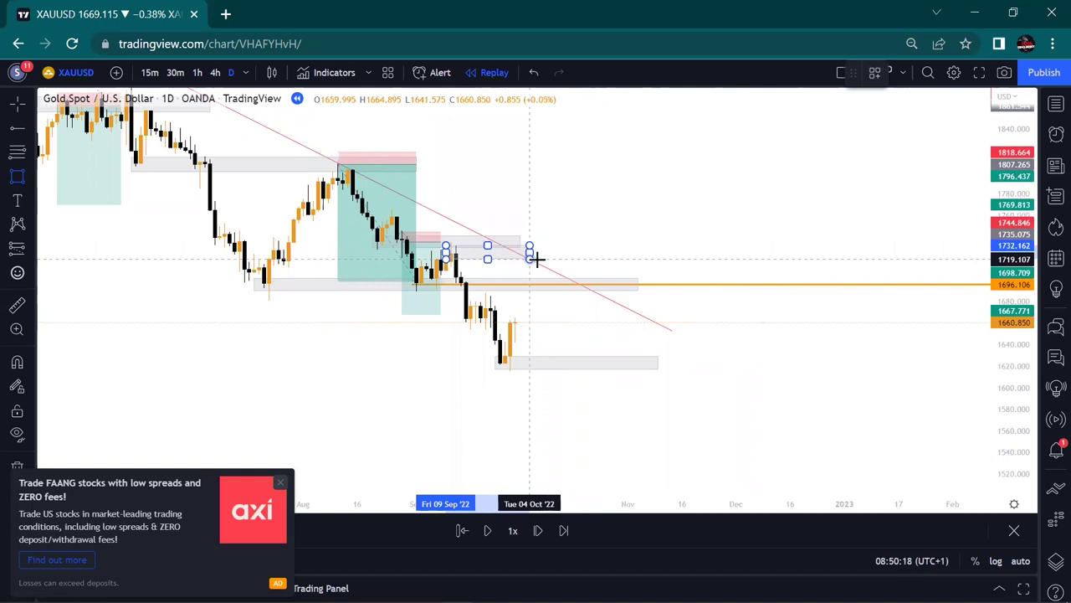
left_click(579, 262)
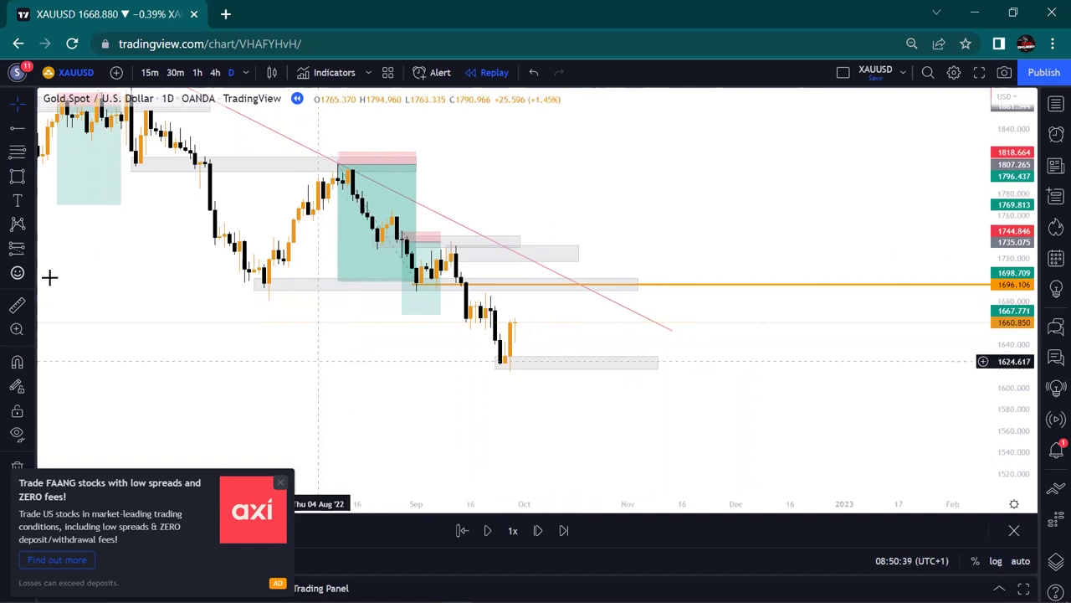
Place a fifth short position on the 1696.106 ray from 12 October to early November 2022, with stop 1705.431 and target 1582.345
left_click(30, 255)
left_click(84, 277)
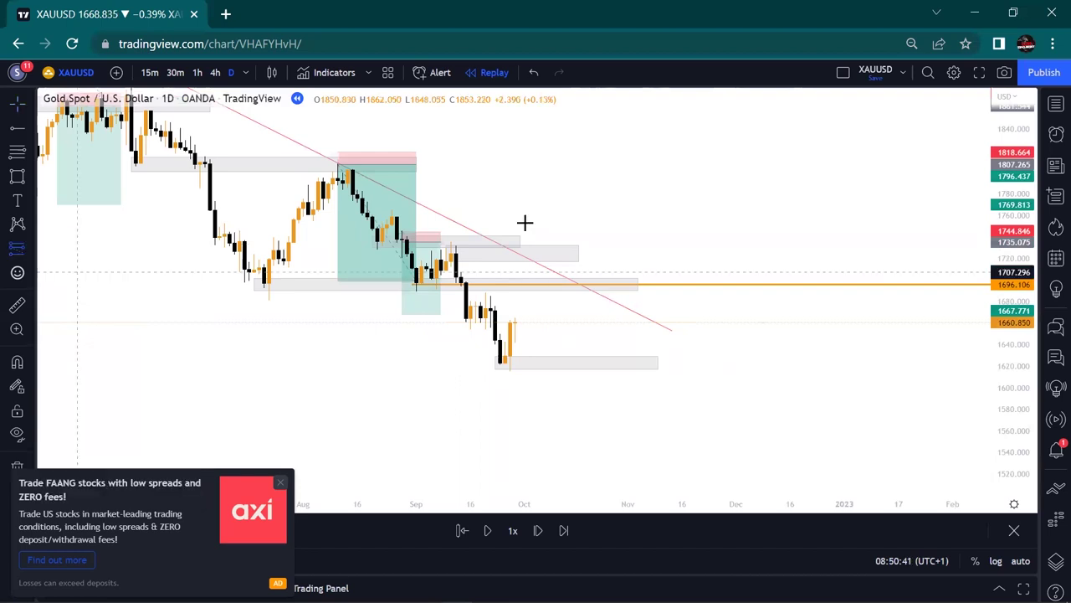
left_click(563, 284)
left_click_drag(564, 226, 588, 278)
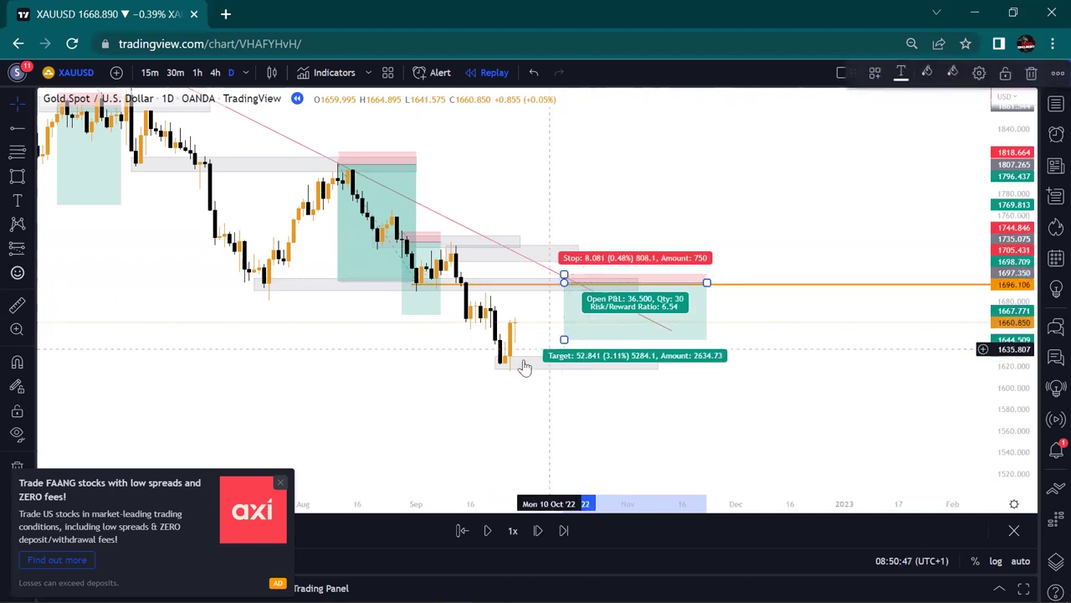
left_click_drag(564, 339, 588, 410)
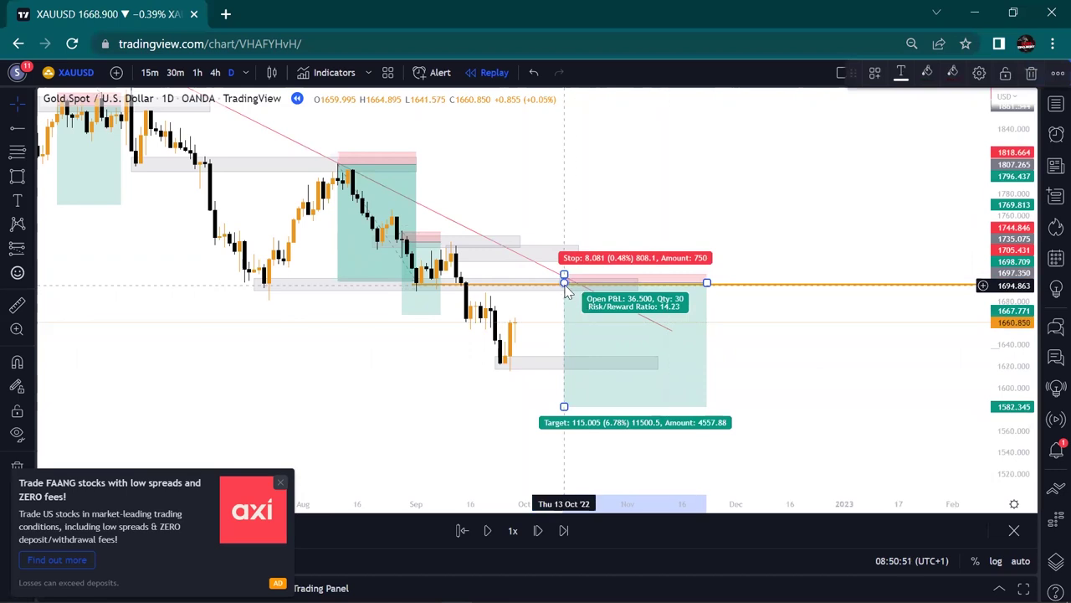
left_click_drag(566, 286, 563, 289)
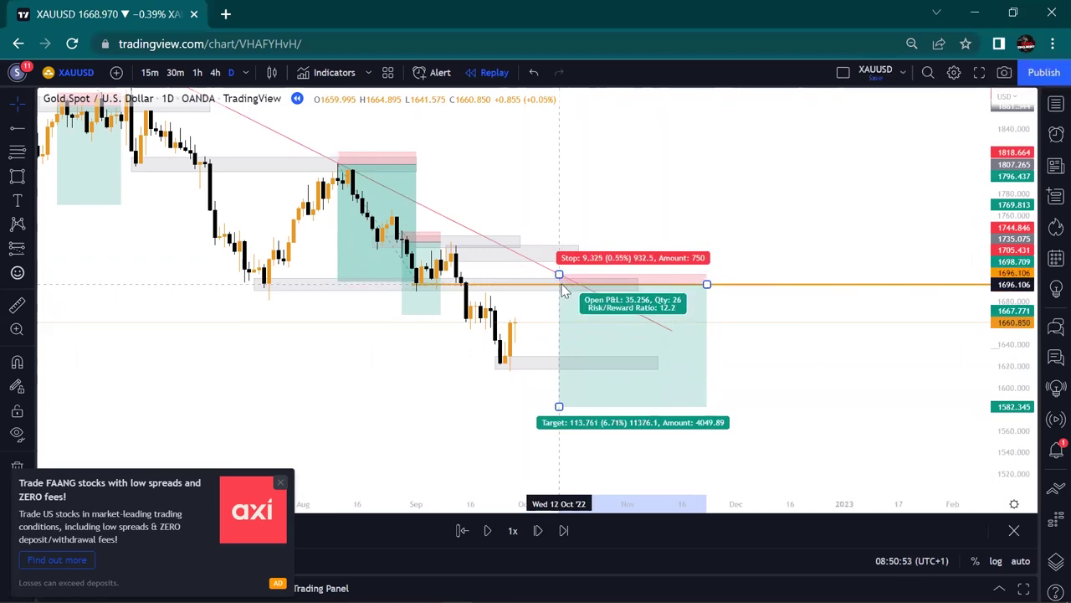
left_click_drag(708, 284, 652, 297)
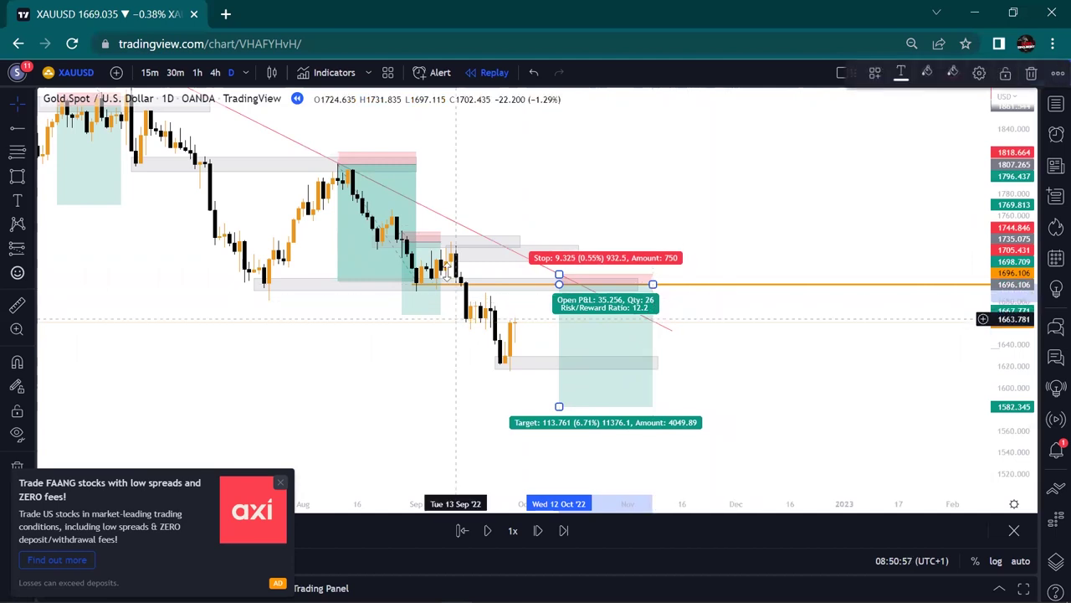
left_click(538, 289)
left_click(538, 285)
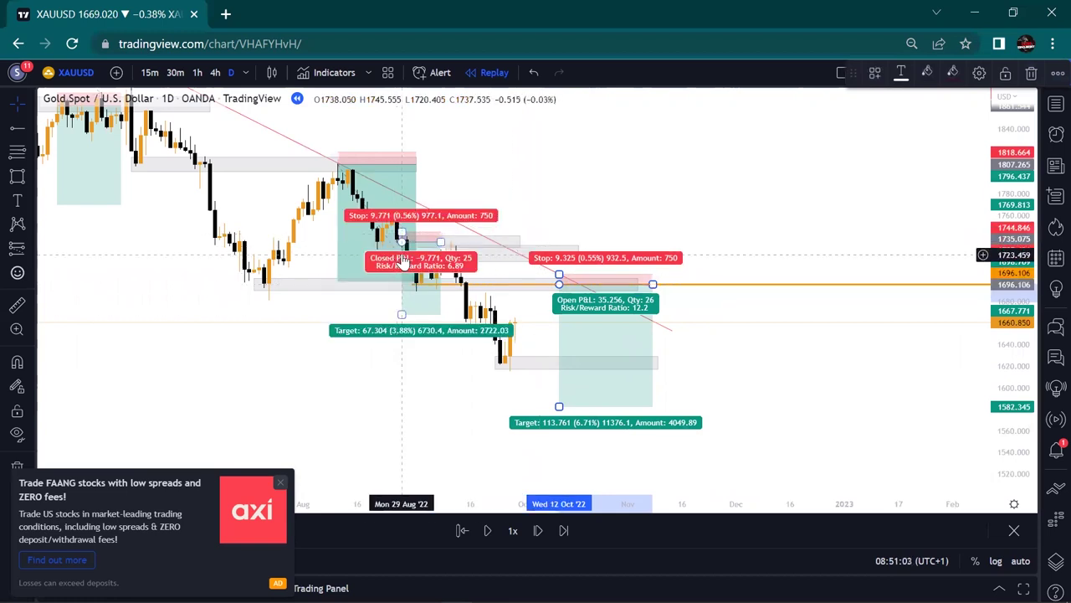
left_click(397, 242)
left_click(514, 190)
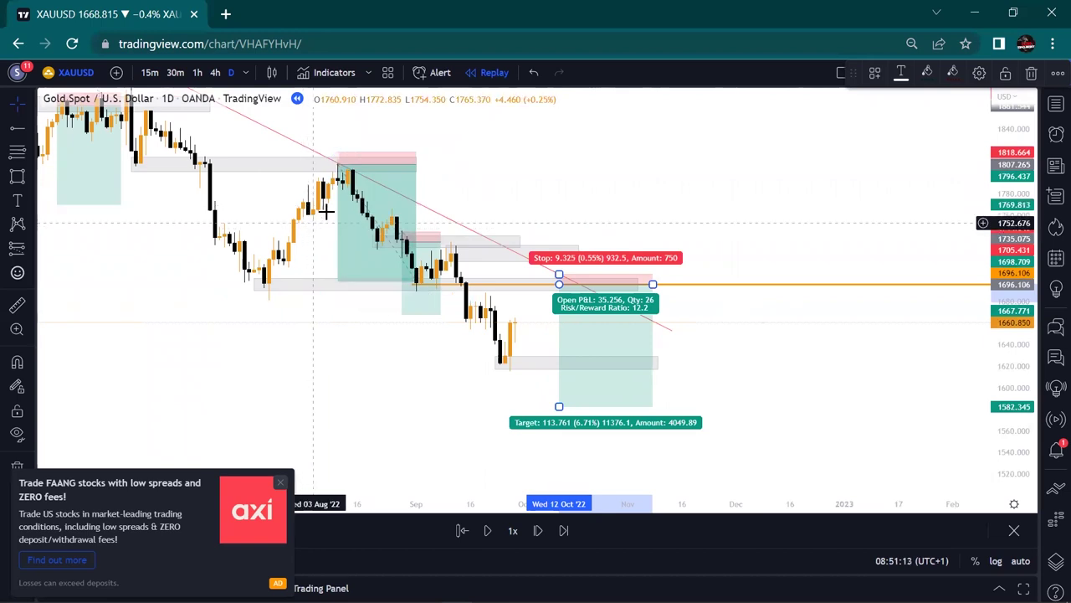
Play the bar replay forward to 4 October 2022 and pause it
left_click(633, 178)
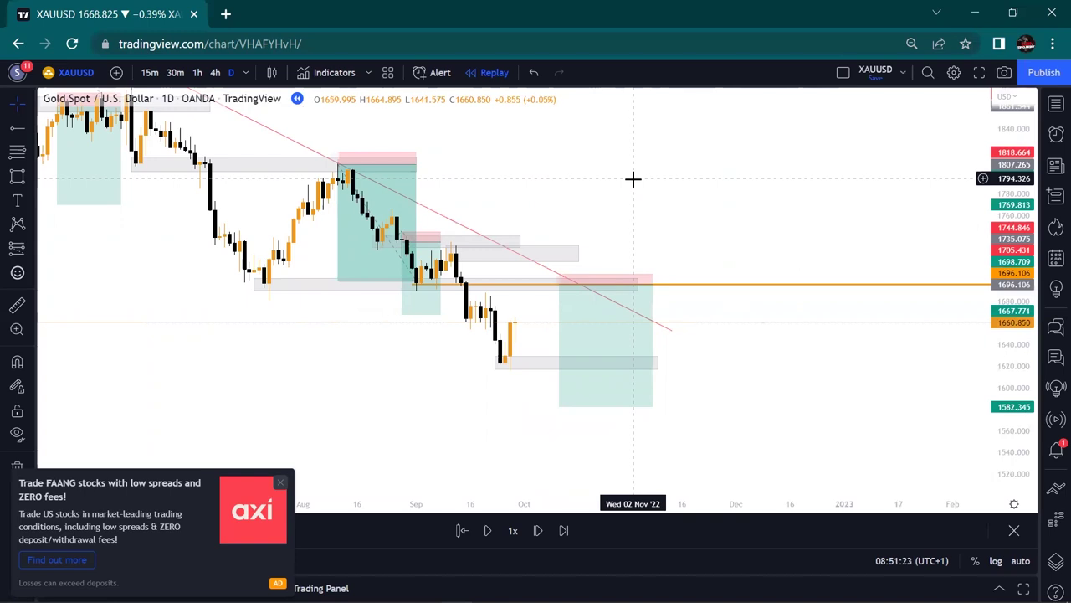
left_click(486, 533)
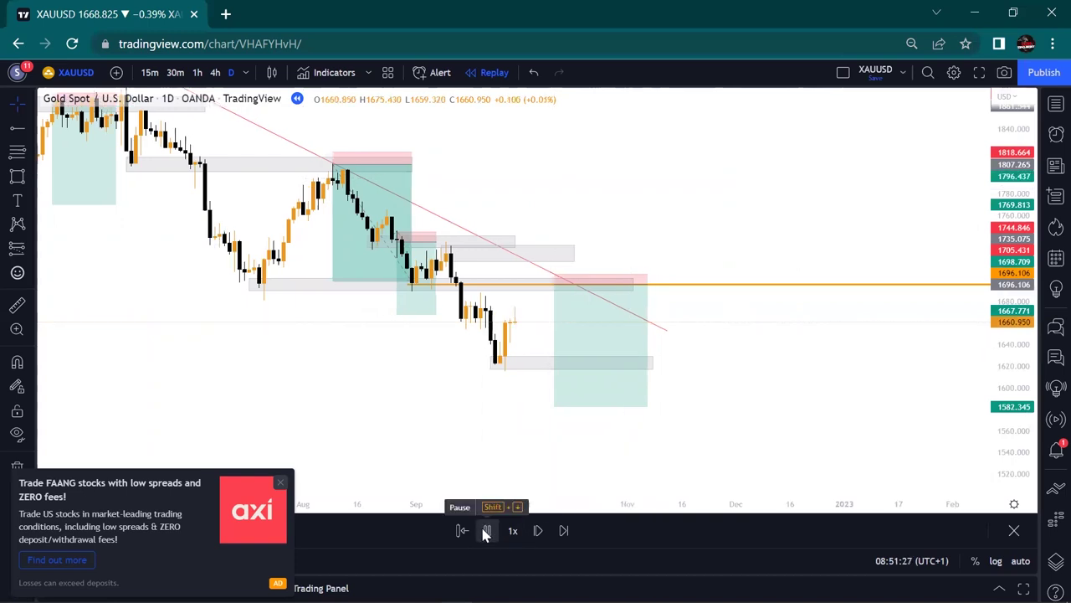
left_click(487, 533)
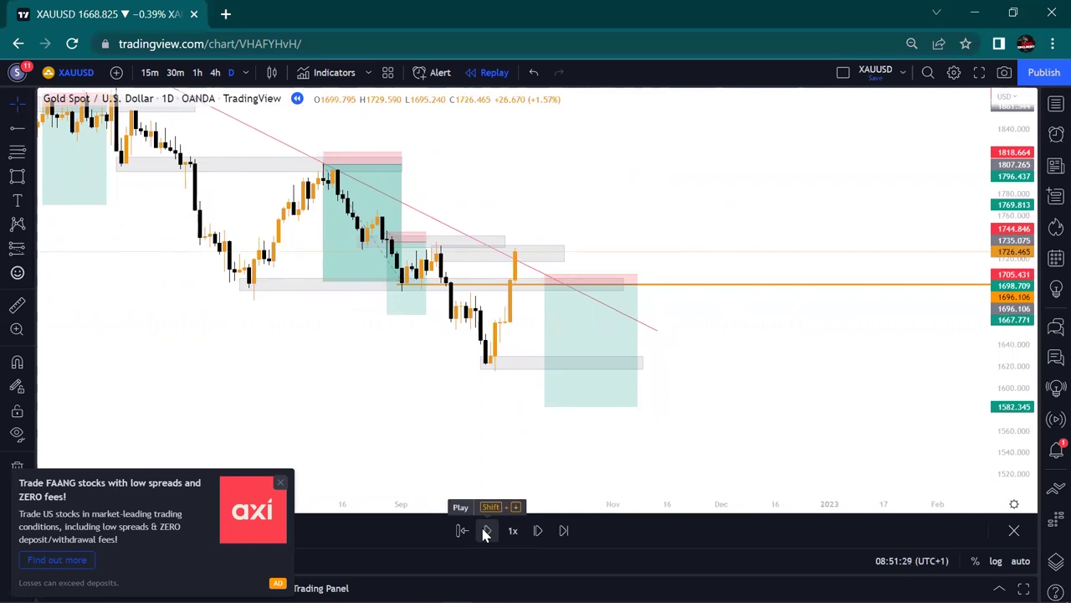
Shift the fifth short position back in time so that it starts on 30 September 2022
left_click(616, 362)
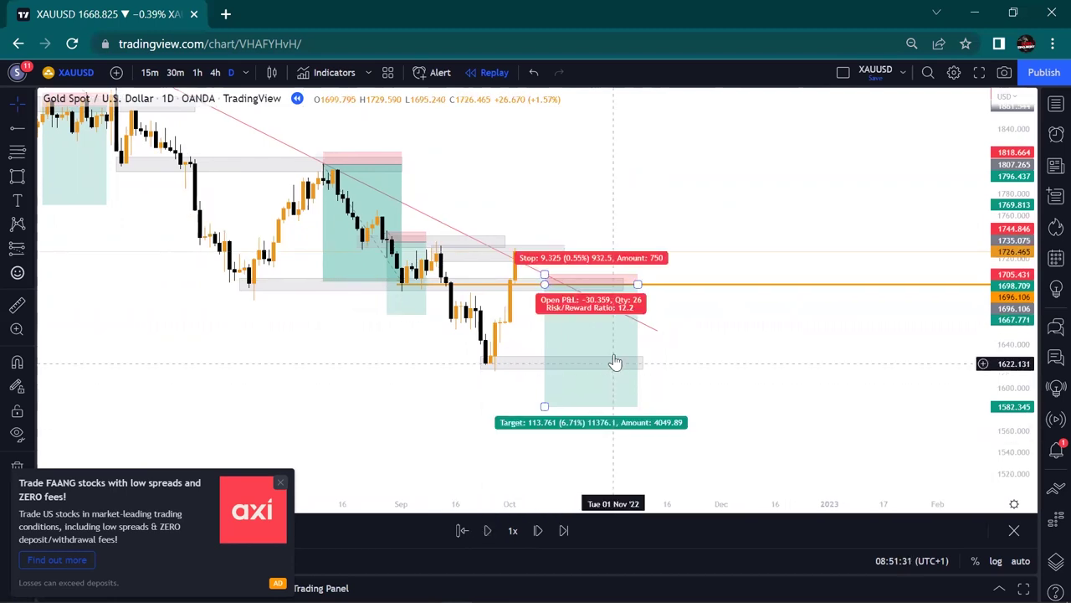
key("Left")
key("Left")
key("Left")
key("Left")
key("Left")
key("Left")
key("Left")
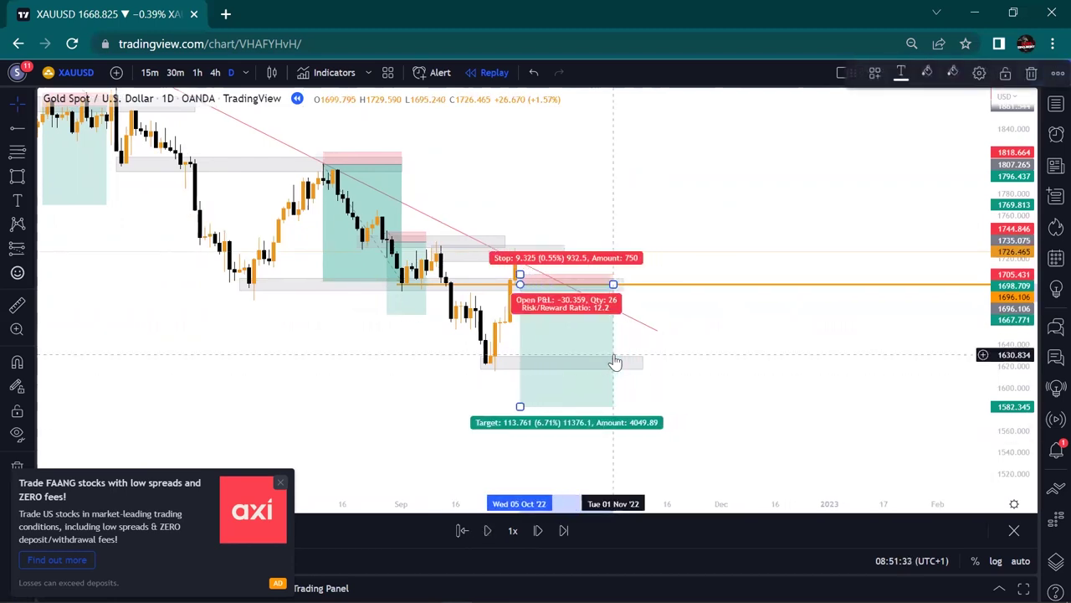
key("Left")
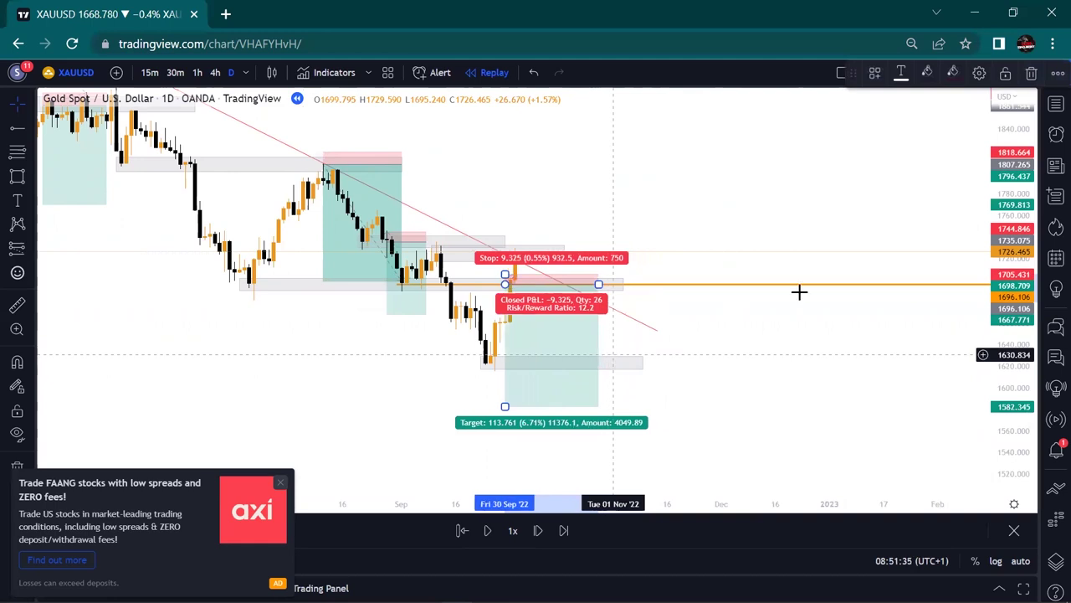
left_click(832, 288)
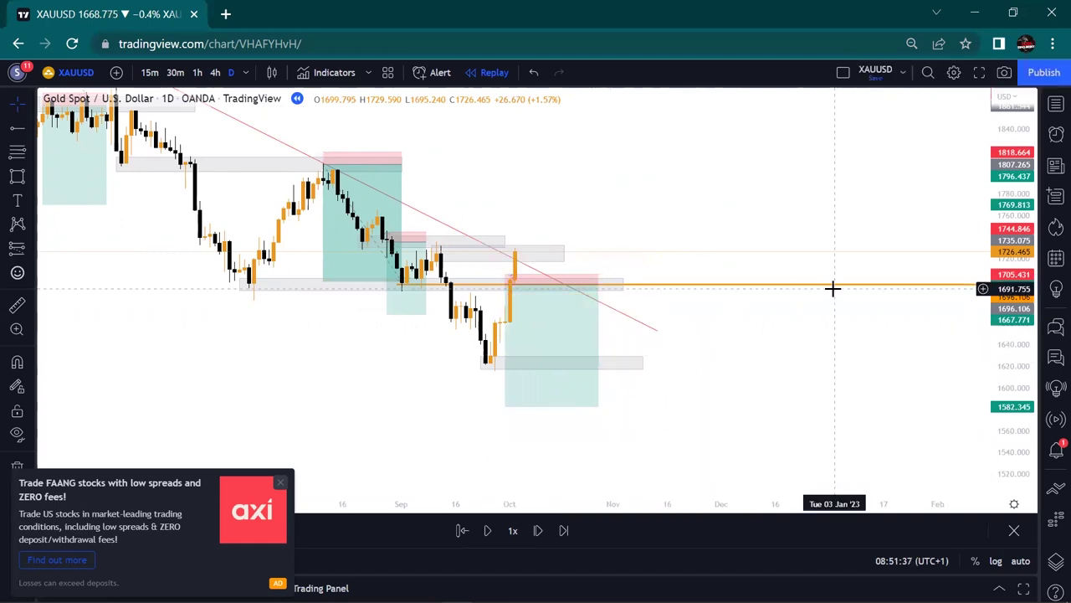
Move the fifth short position to 4 October 2022 with entry 1727.810, stop 1745.216 and target 1626.482
left_click(554, 340)
left_click_drag(550, 339, 557, 300)
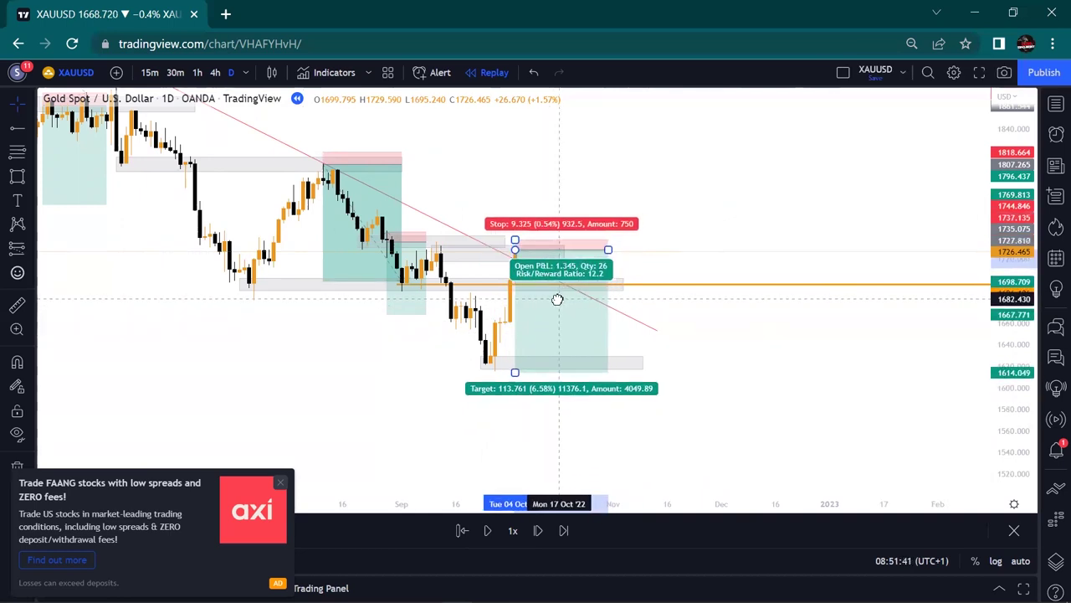
left_click(663, 245)
left_click(516, 239)
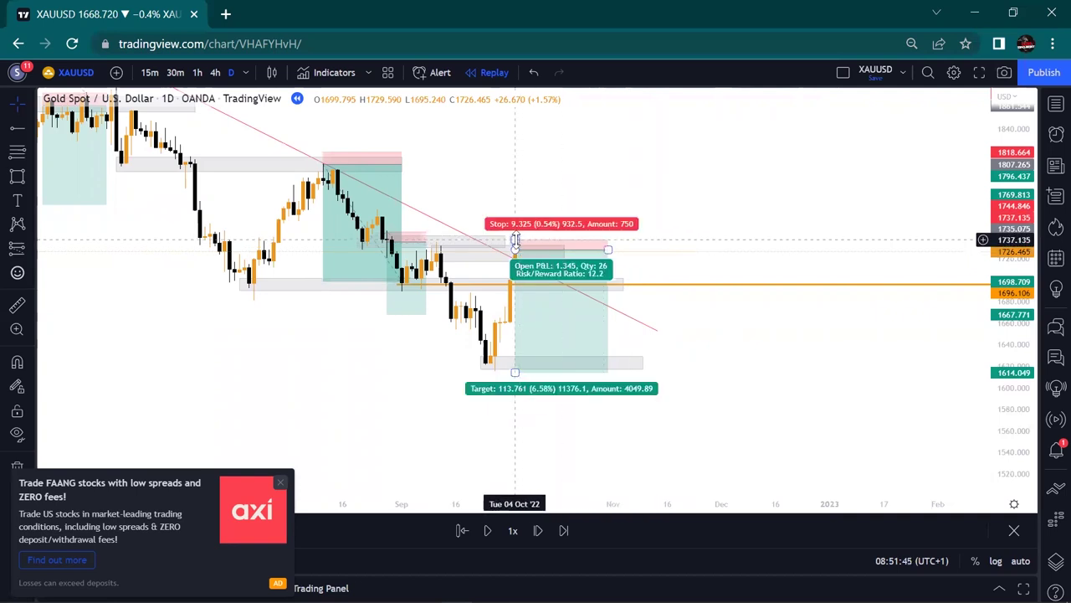
left_click_drag(515, 240, 517, 234)
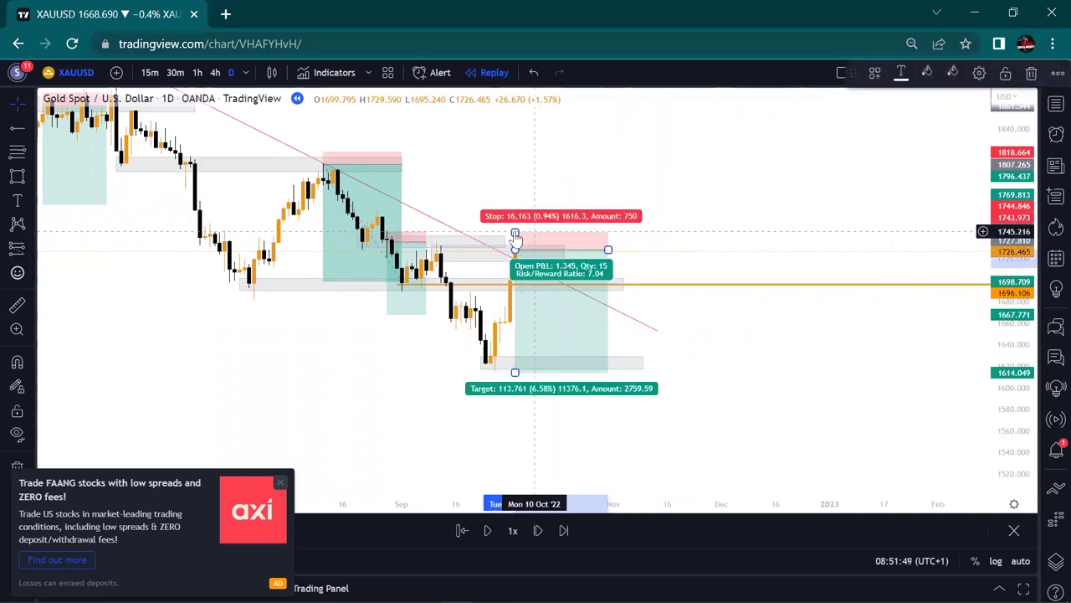
left_click_drag(514, 232, 515, 232)
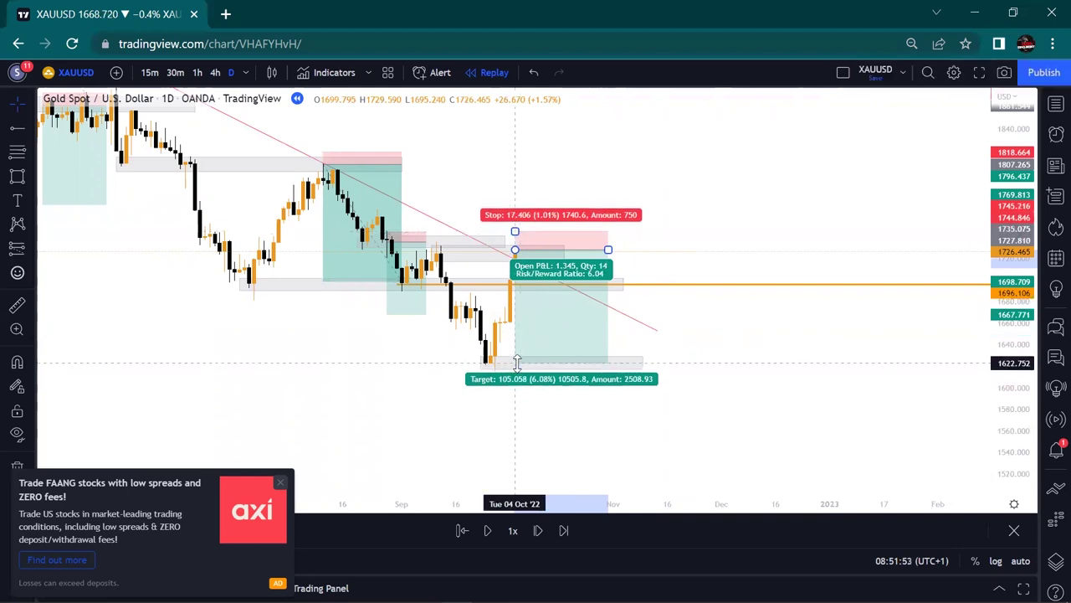
left_click(735, 295)
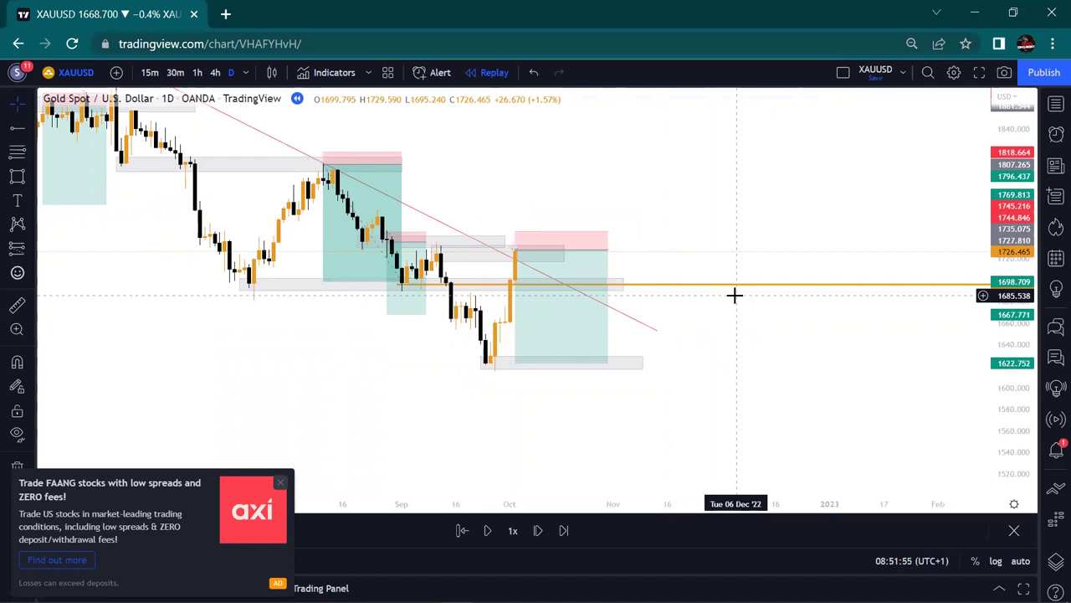
left_click(517, 283)
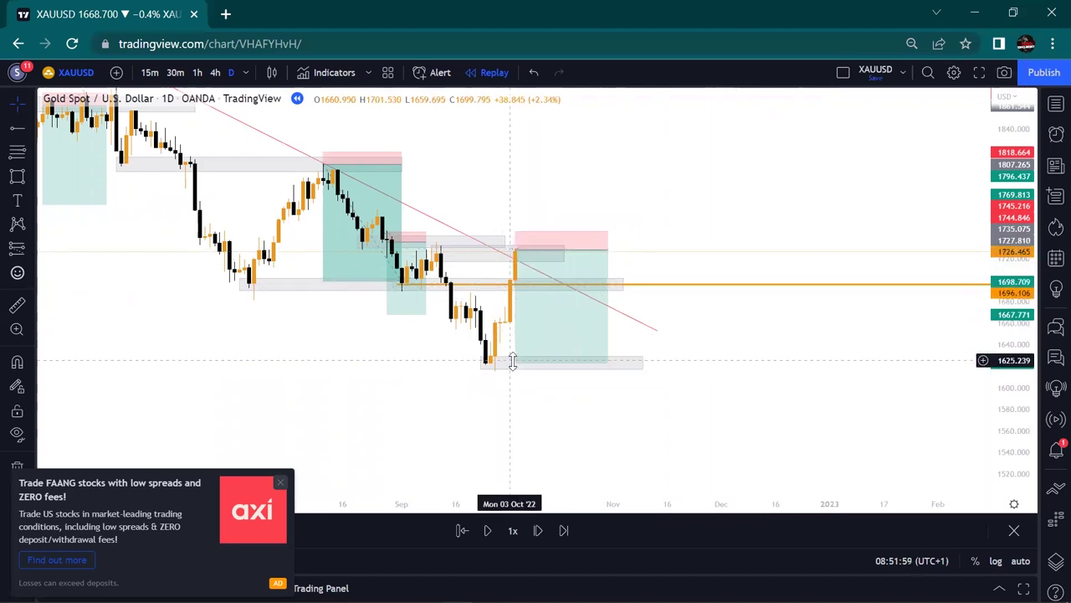
left_click_drag(514, 361, 514, 359)
left_click(768, 251)
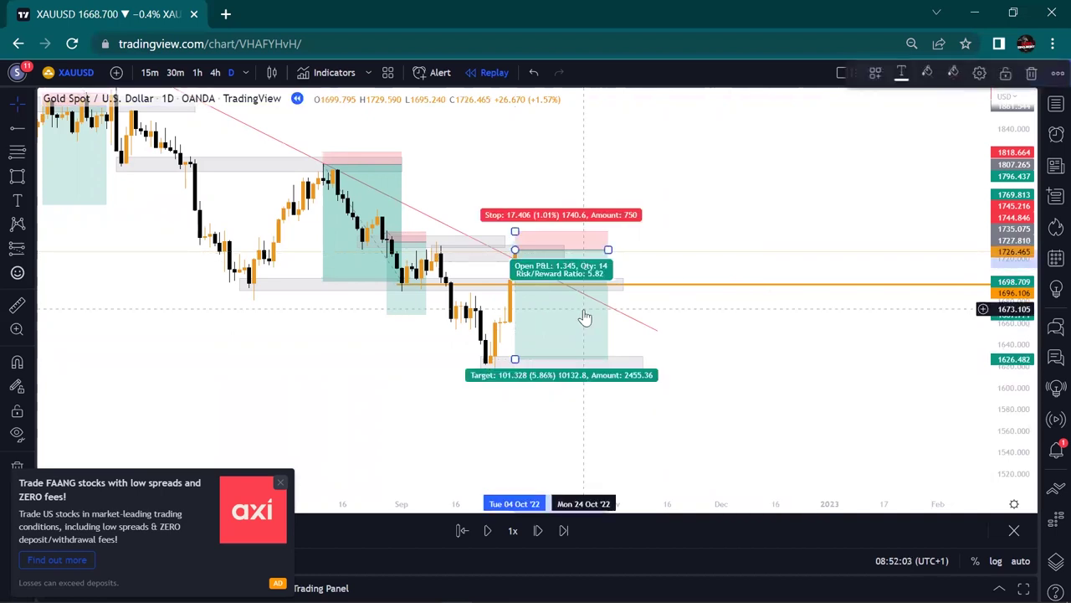
Play out the fifth short in bar replay until price reaches its target at 1626.482, and pause
left_click(487, 531)
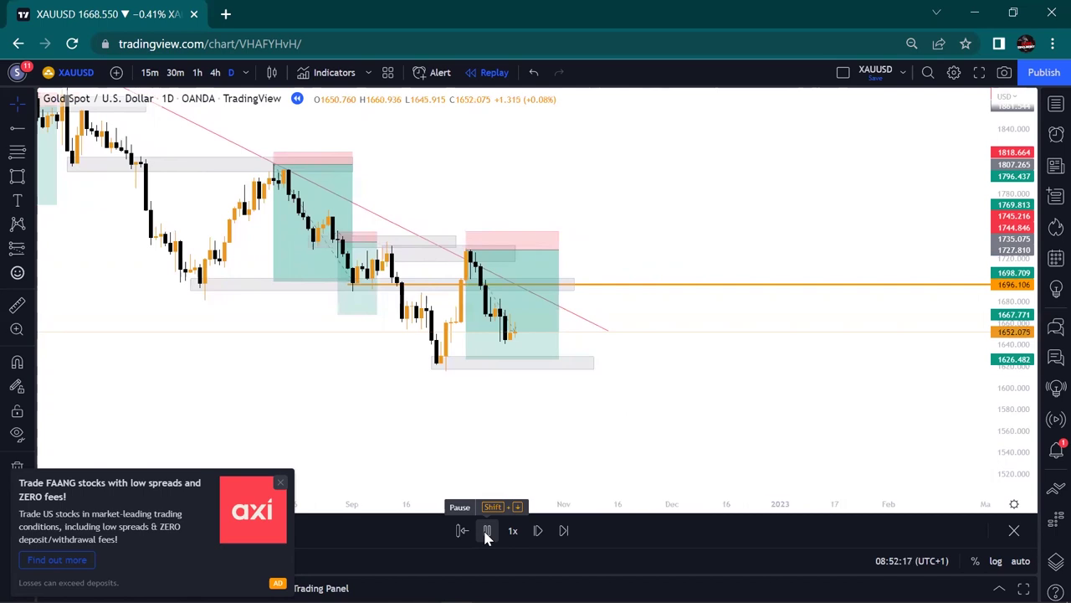
left_click(486, 533)
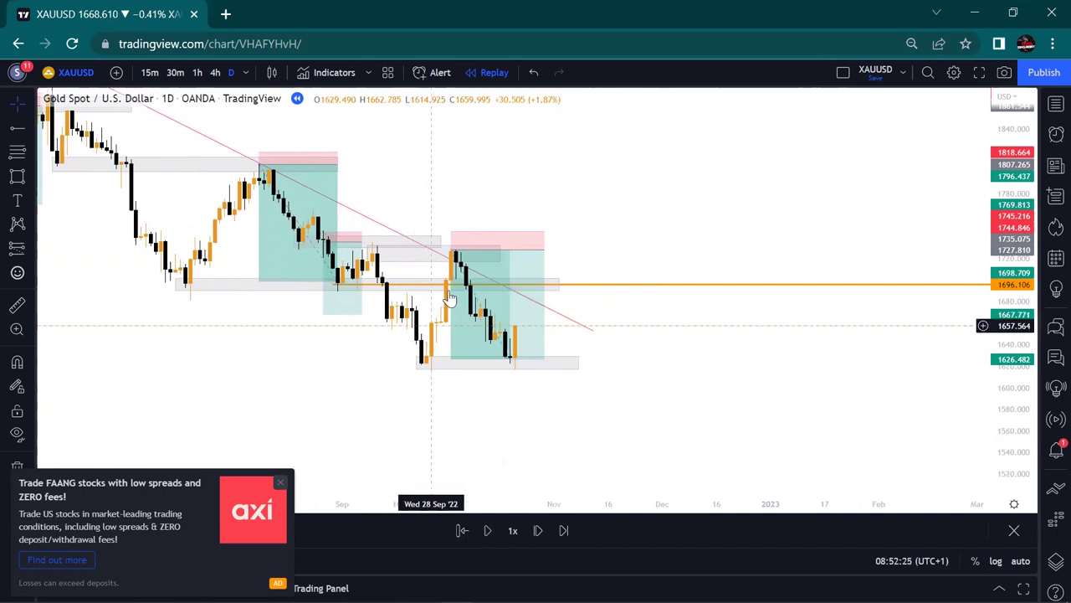
Shift the fourth short position forward in time so that it starts on 12 September 2022
left_click_drag(443, 189, 747, 260)
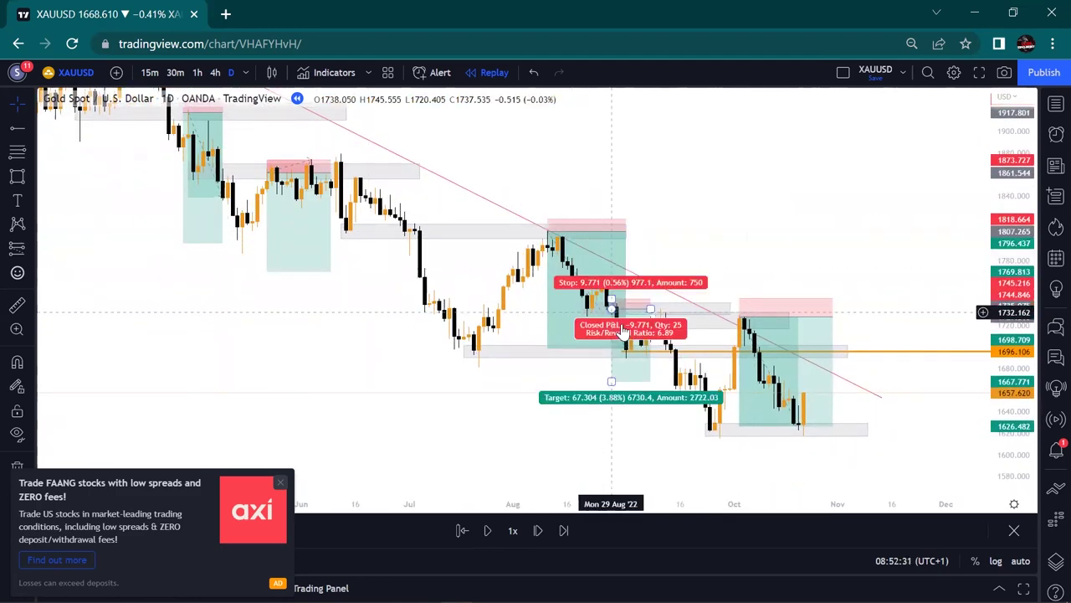
left_click(636, 343)
key("Right")
key("Right")
key("Right")
key("Right")
key("Right")
key("Right")
key("Right")
key("Right")
key("Right")
key("Right")
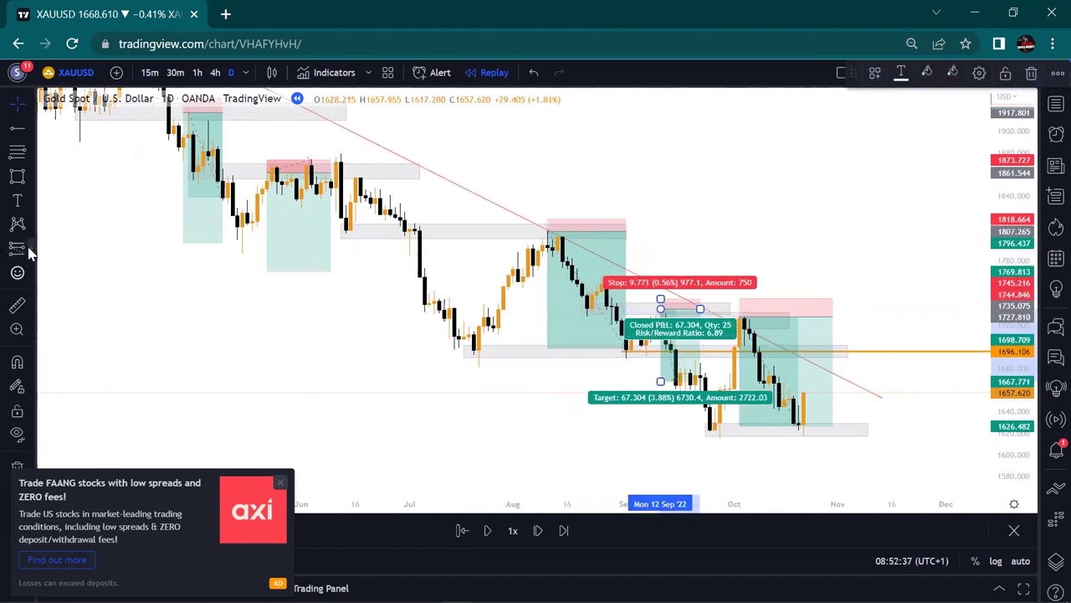
Place another short position on 30 September 2022 with entry 1694.863, stop 1704.188 and target 1600.995, and narrow it to a few days
left_click(27, 253)
left_click(84, 271)
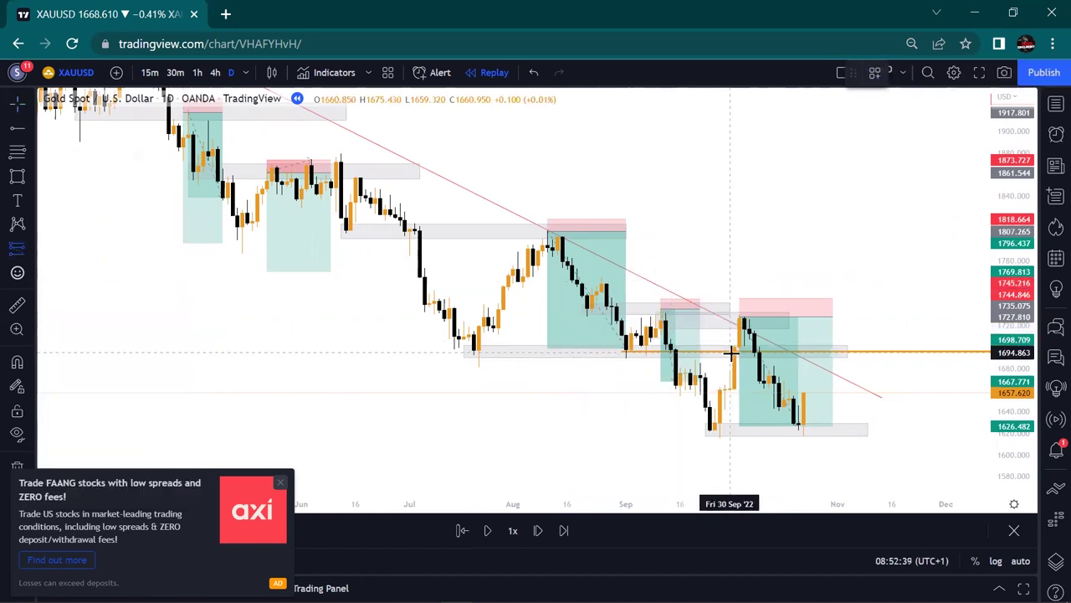
left_click(731, 353)
left_click_drag(730, 270, 729, 341)
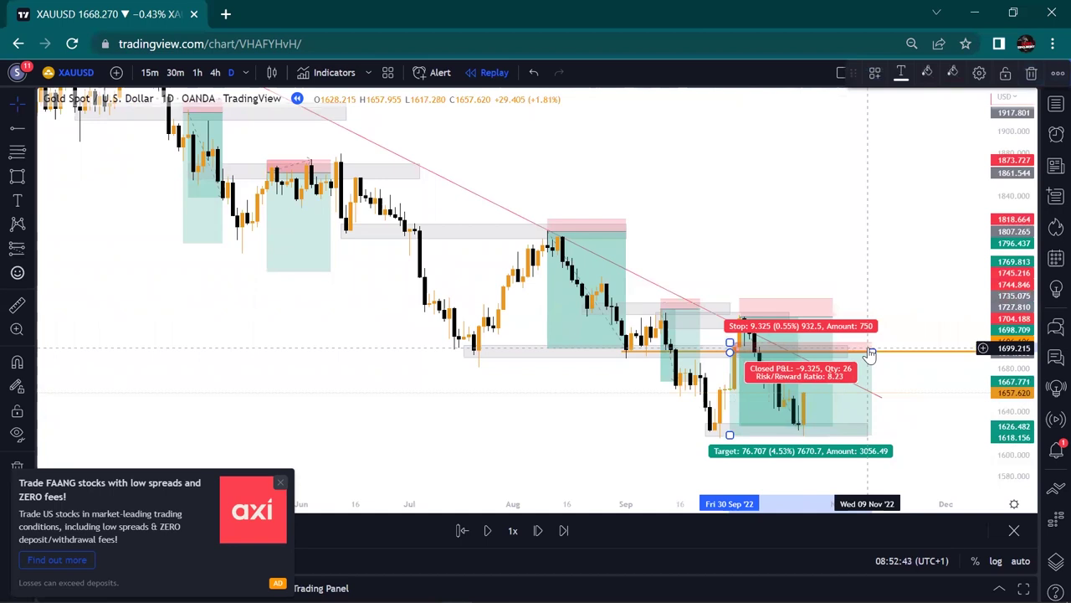
left_click_drag(871, 350, 744, 352)
left_click_drag(730, 432, 730, 452)
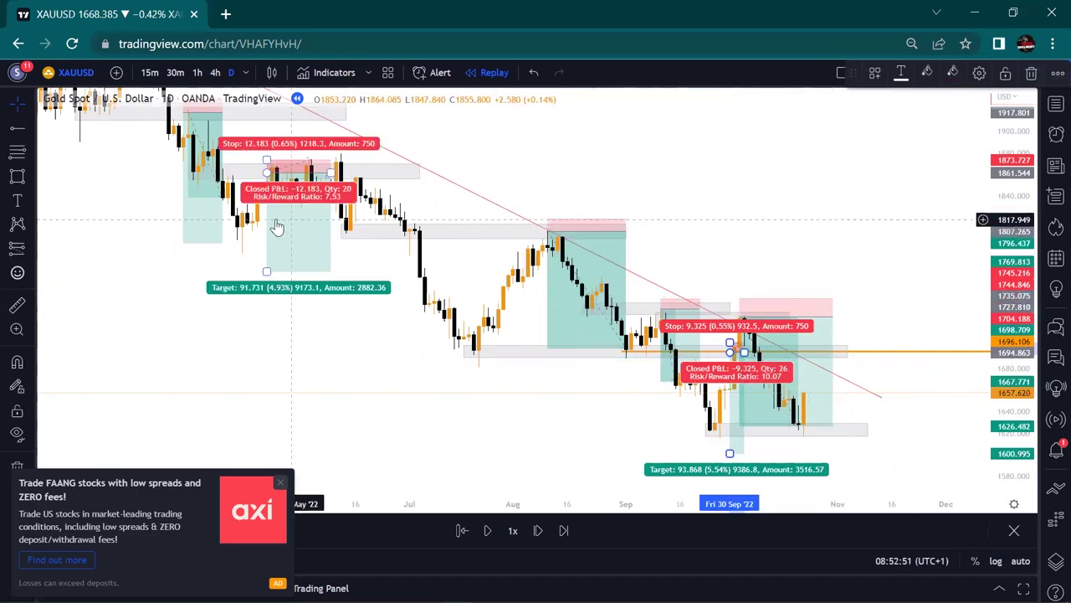
Inspect the first short position's figures and review the series of short trades from spring to October 2022
left_click(200, 226)
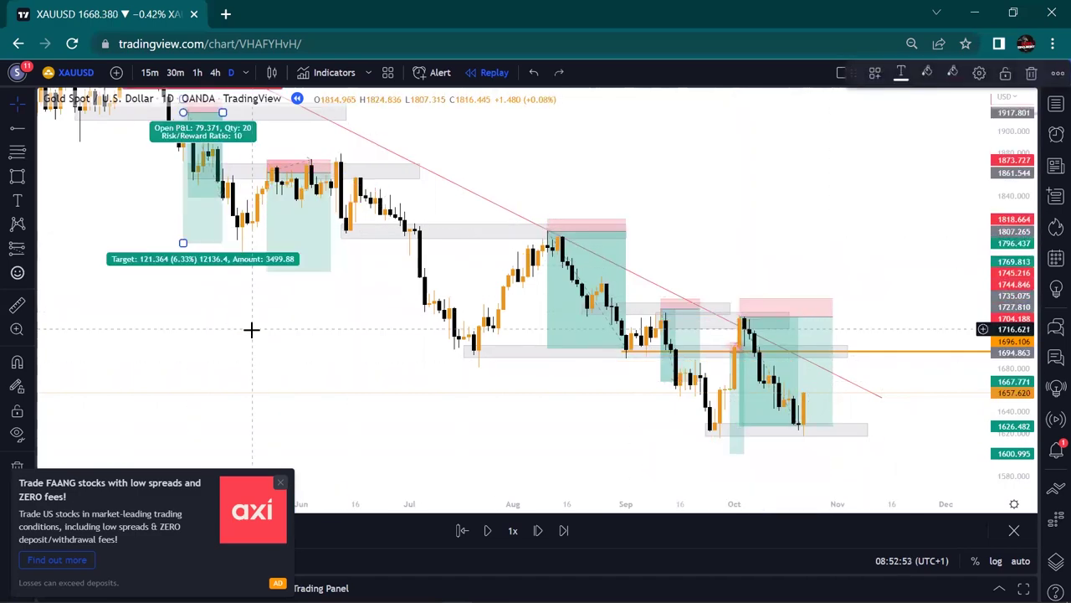
left_click_drag(151, 342, 290, 409)
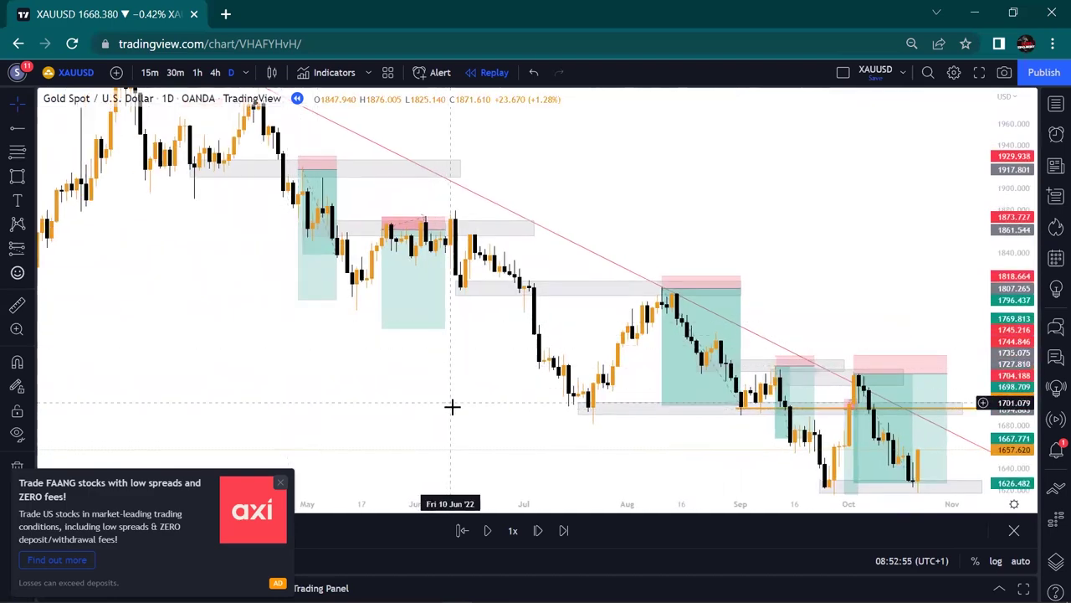
left_click_drag(452, 407, 310, 275)
left_click_drag(645, 139, 748, 210)
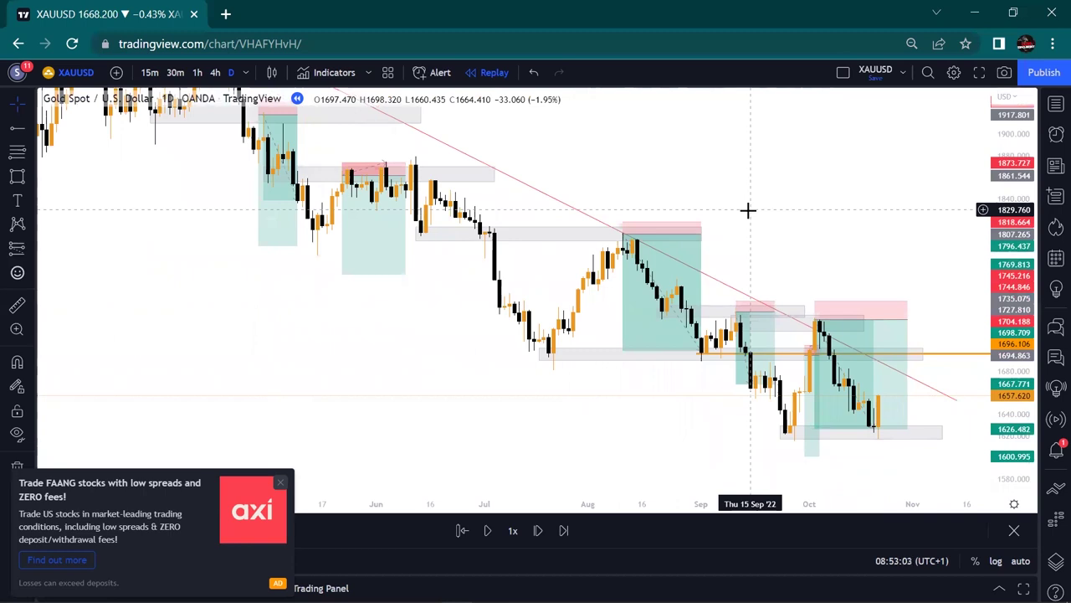
Inspect the stop, target and risk/reward figures of the short positions from spring through August 2022
left_click_drag(748, 210, 662, 234)
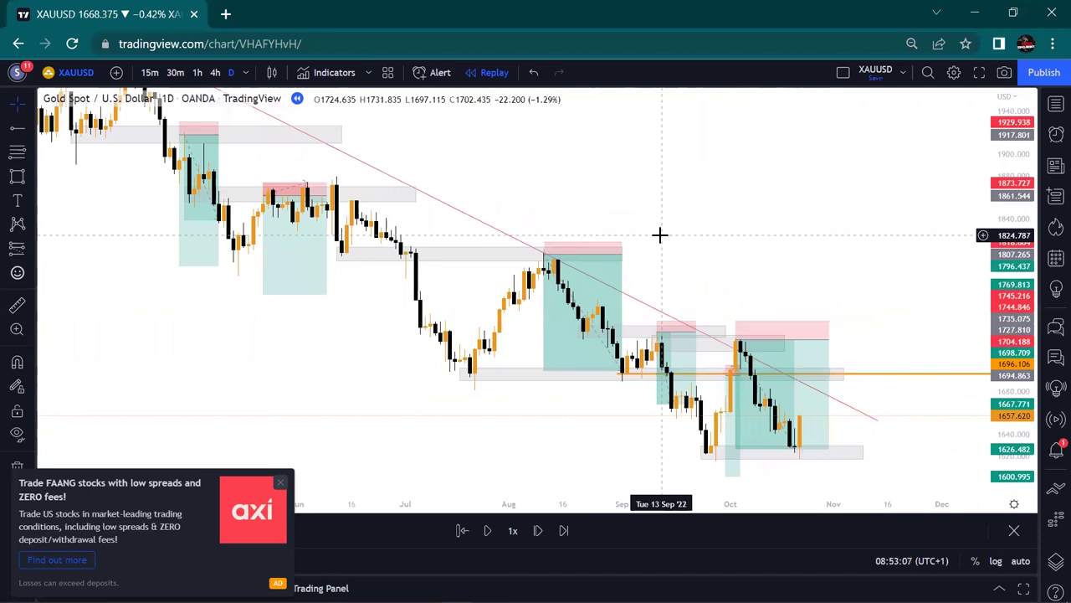
left_click(200, 203)
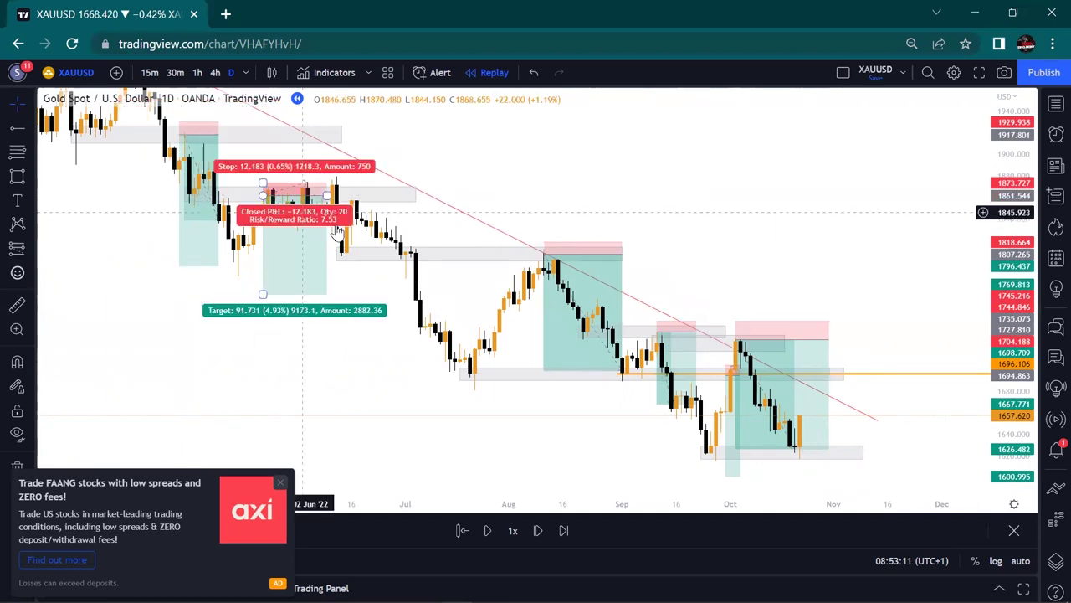
left_click(609, 304)
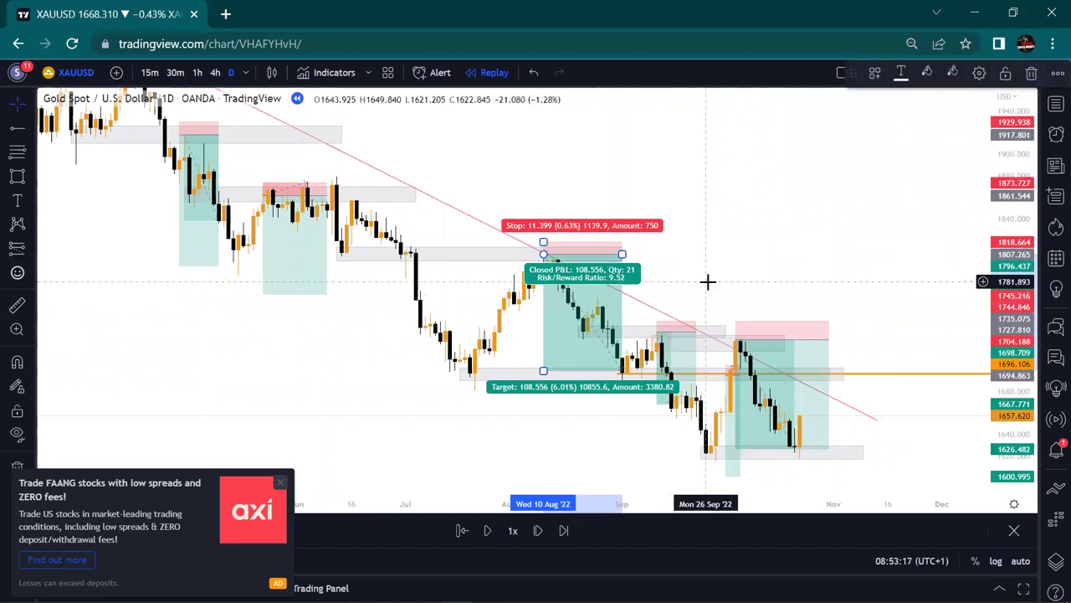
mouse_move(306, 255)
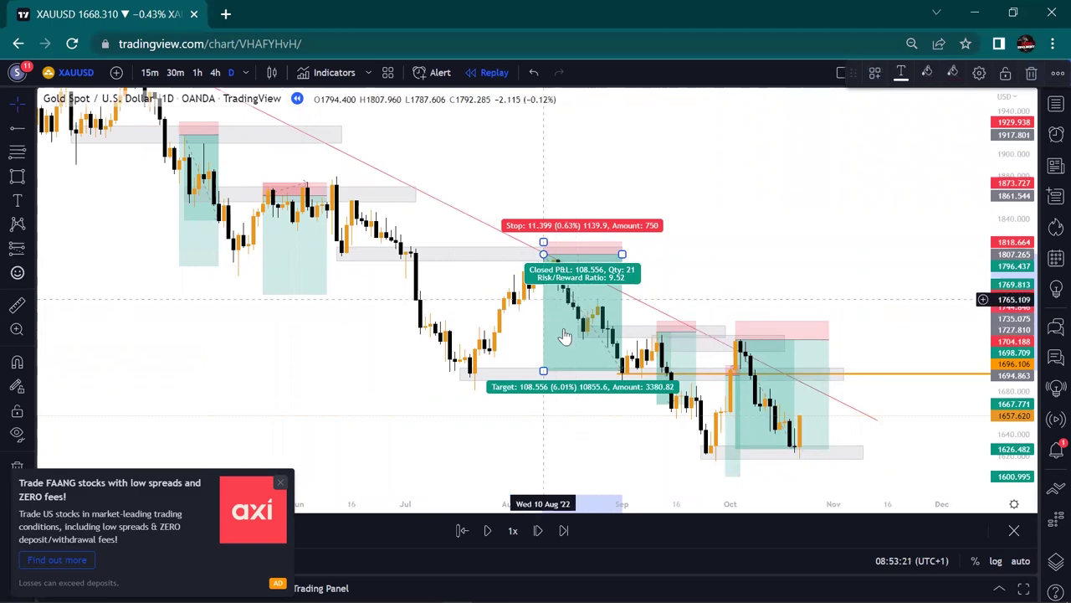
left_click_drag(717, 239, 623, 219)
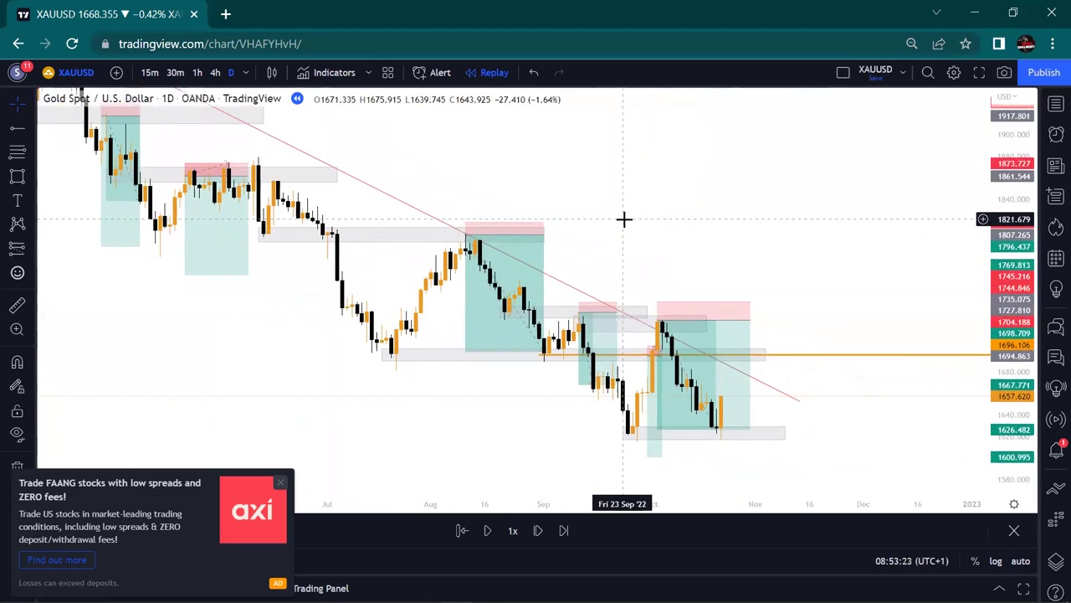
left_click_drag(624, 219, 559, 184)
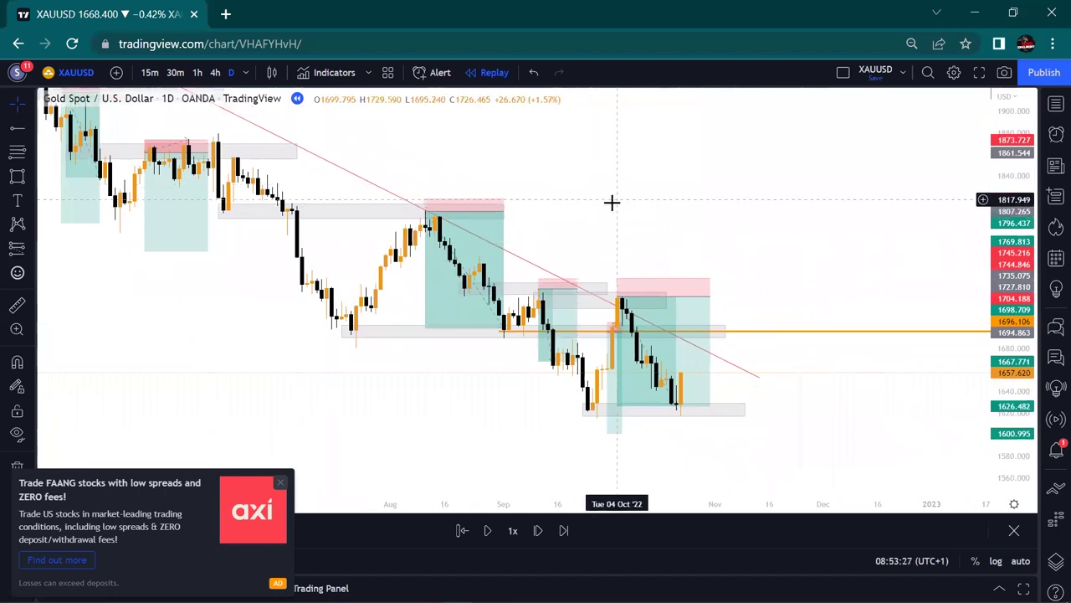
Examine the stop, target, closed P&L and risk/reward figures of the September and October 2022 short positions
mouse_move(570, 312)
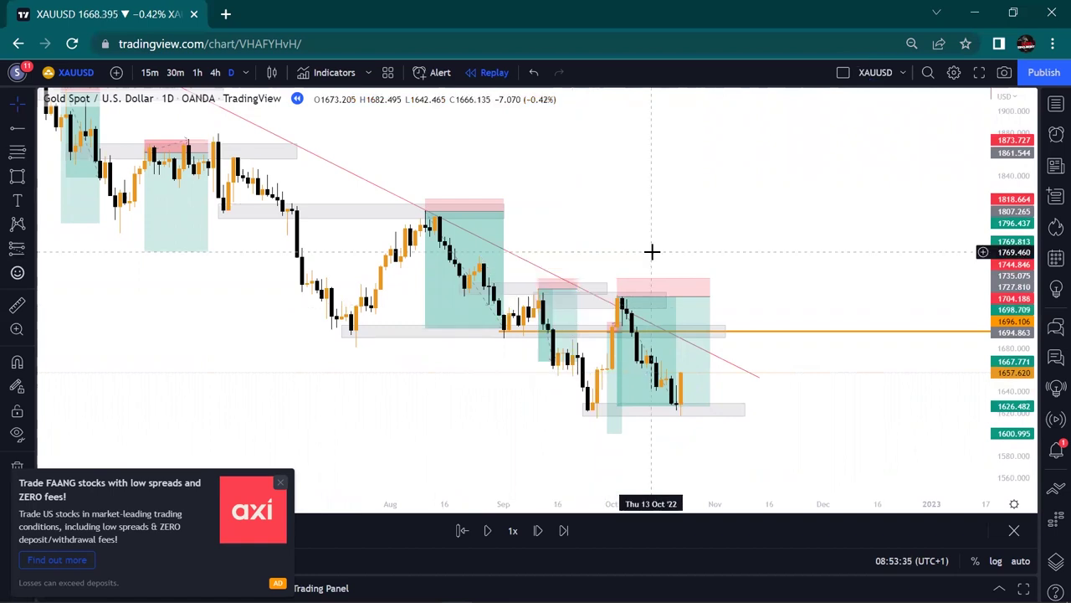
mouse_move(610, 335)
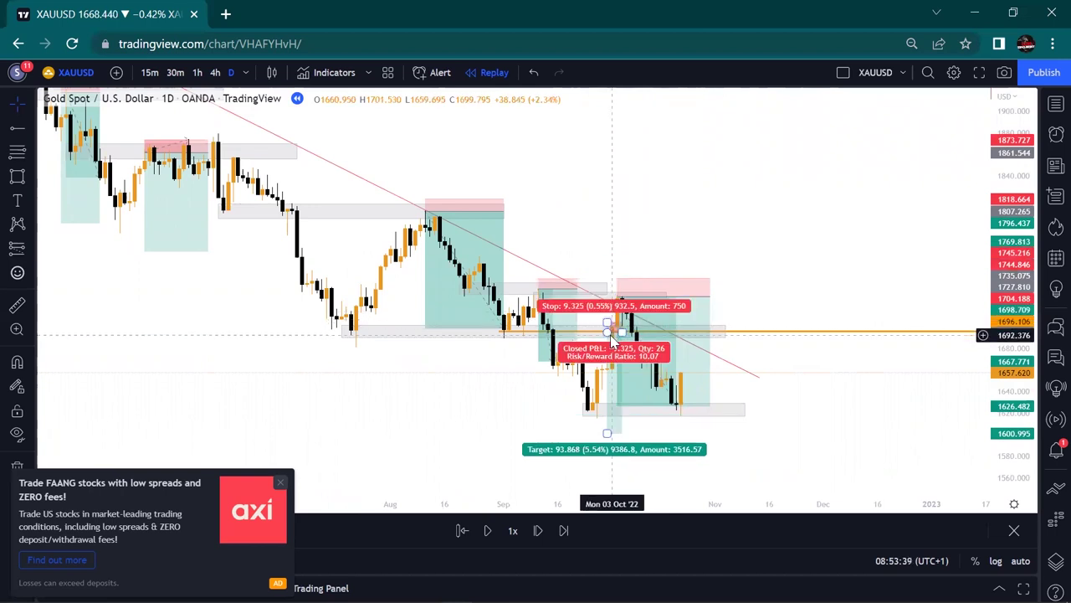
left_click(669, 327)
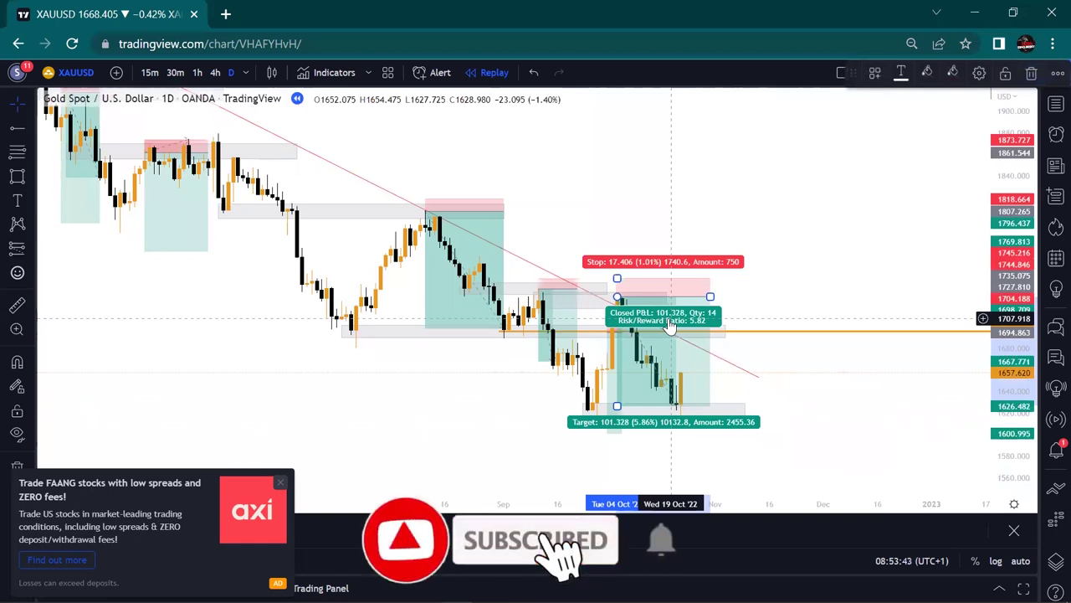
left_click(784, 233)
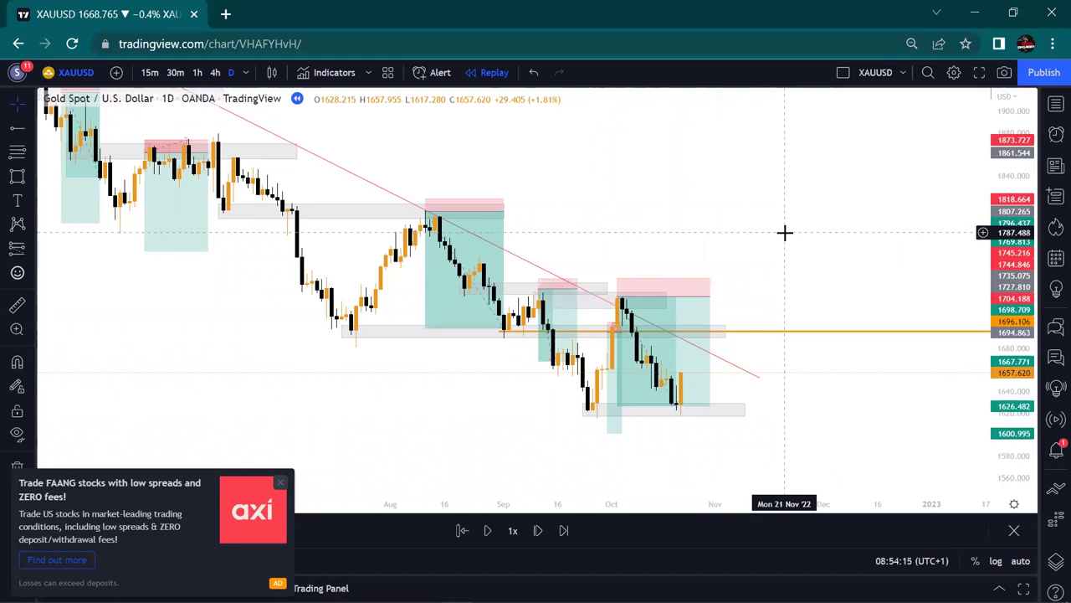
left_click_drag(784, 232, 956, 282)
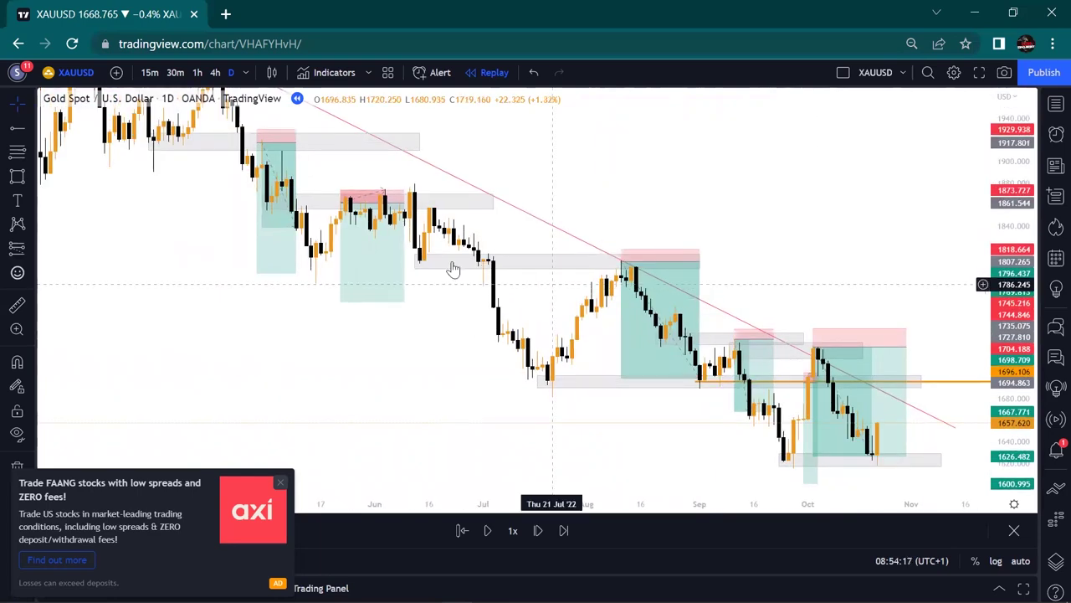
left_click_drag(586, 152, 511, 131)
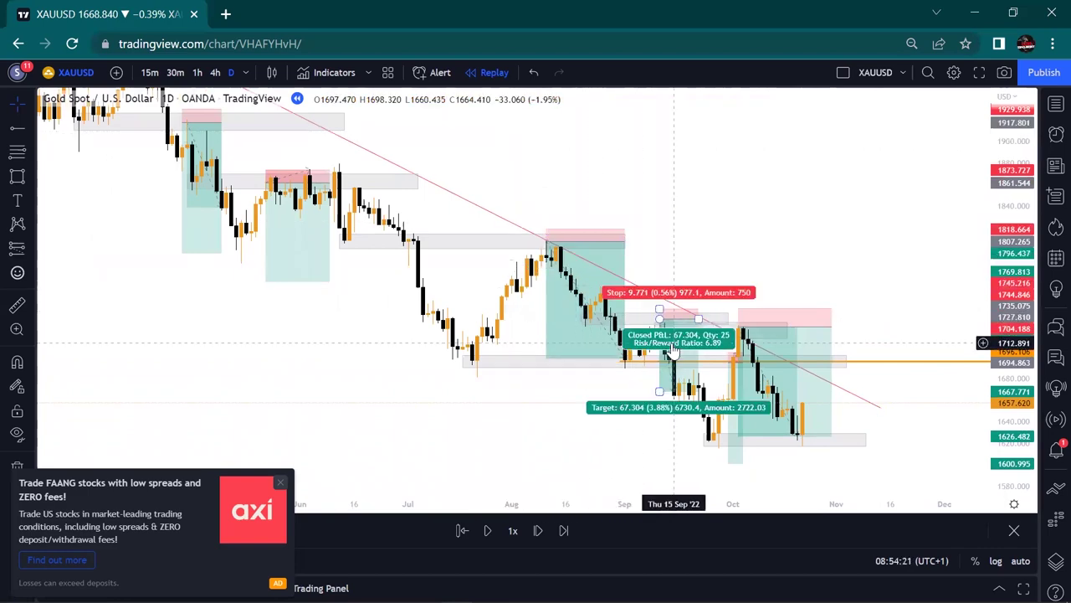
left_click_drag(837, 176, 658, 146)
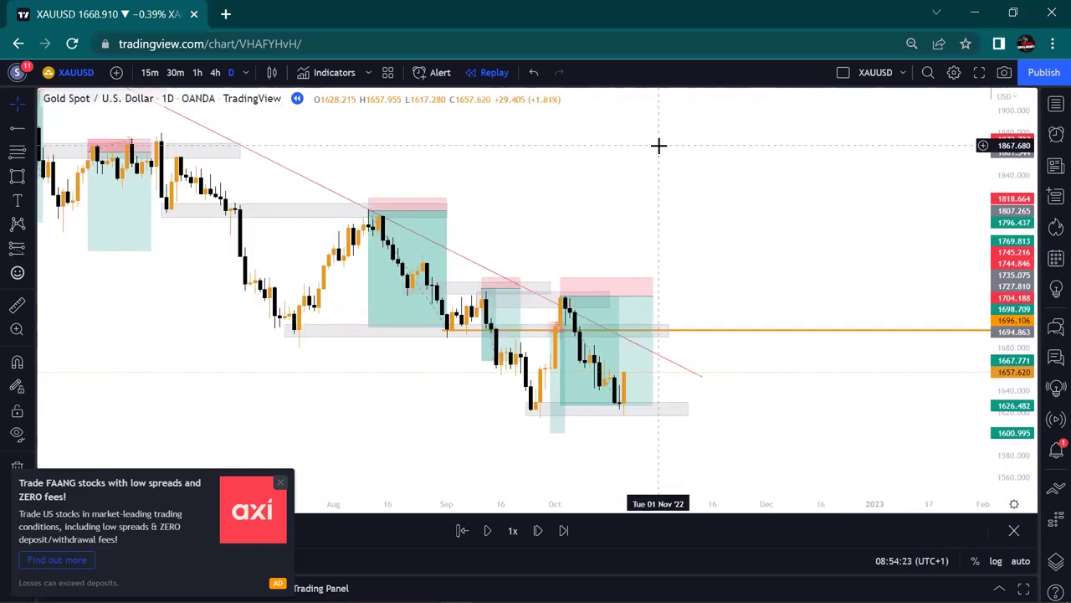